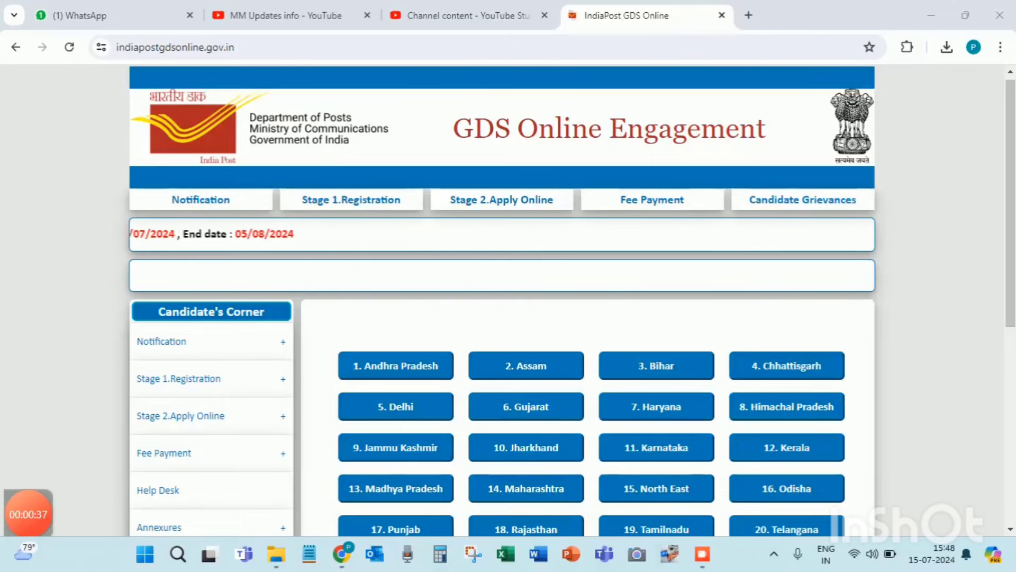
Step: Open the empty 'Validate your details' form from the Stage 1.Registration menu
left_click(170, 514)
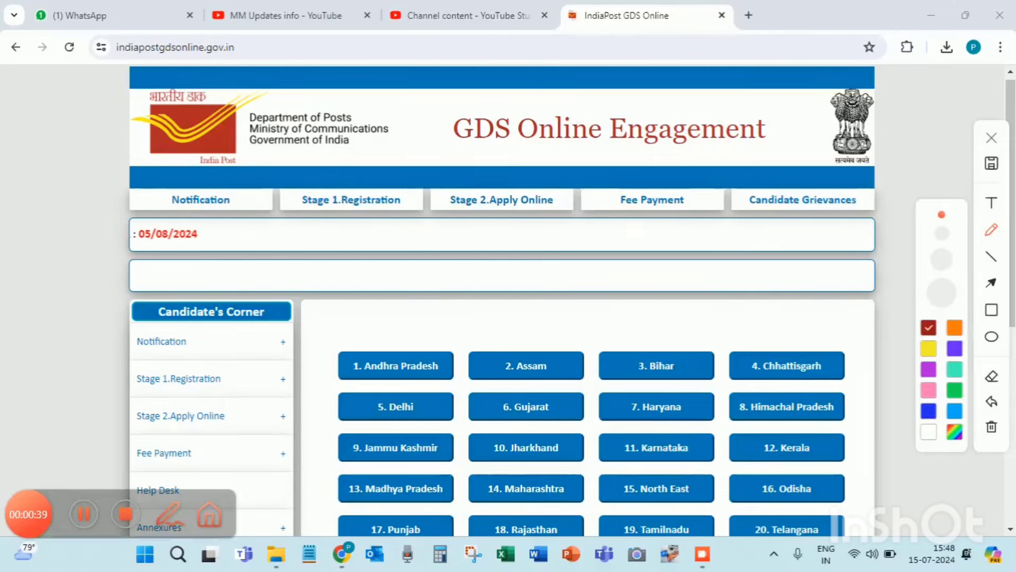
left_click_drag(104, 96, 283, 37)
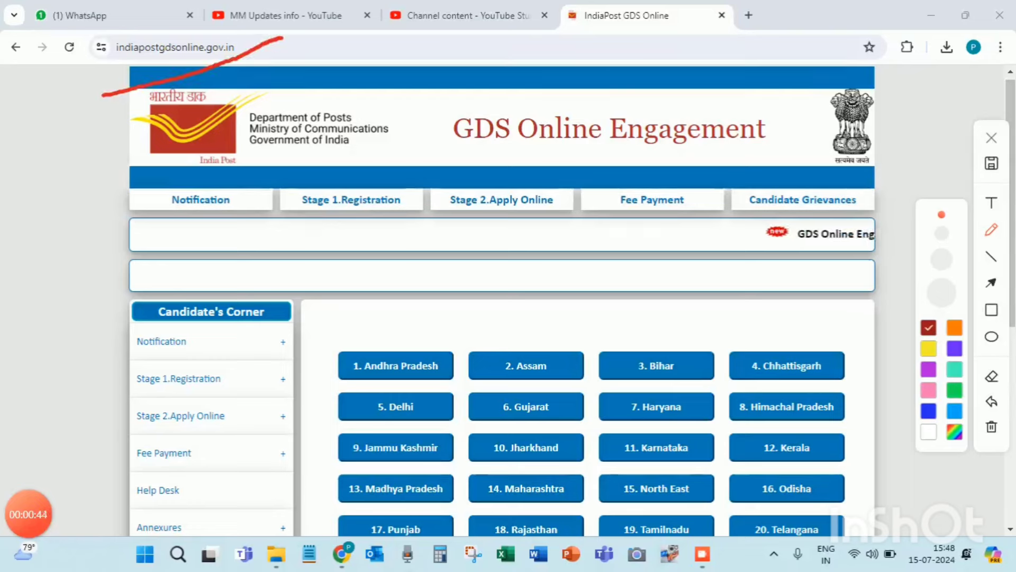
left_click(992, 138)
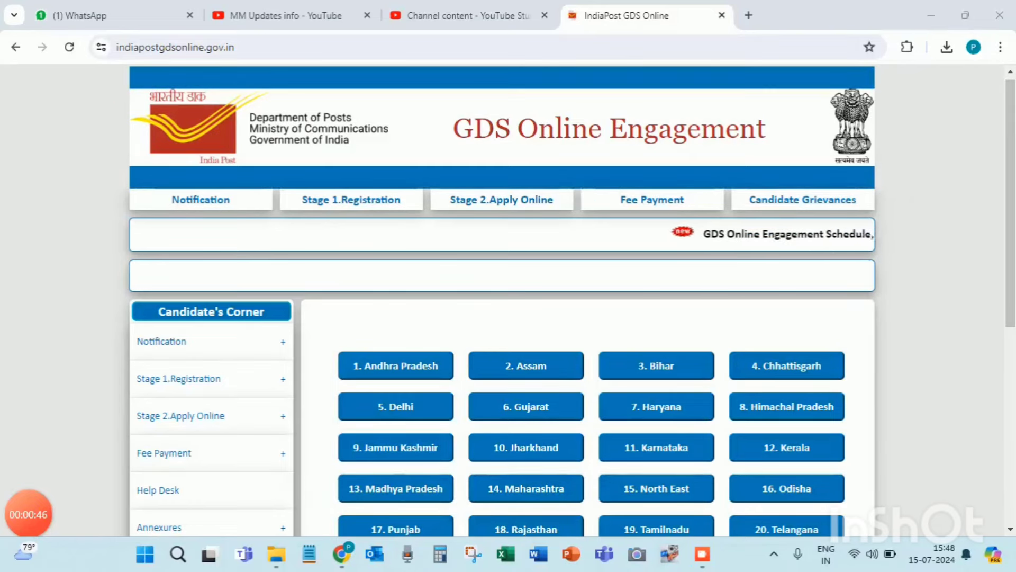
mouse_move(28, 514)
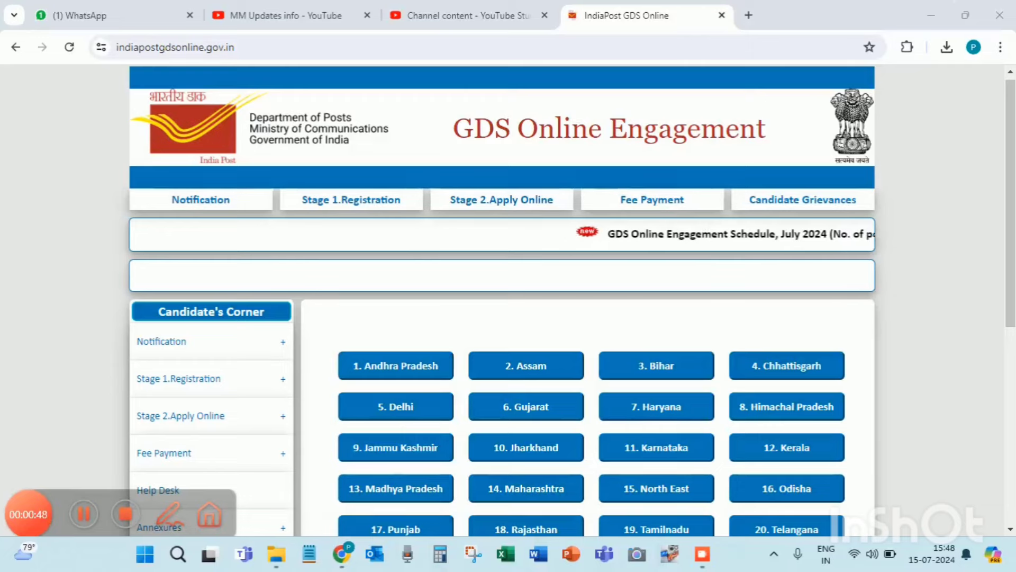
left_click(170, 514)
left_click_drag(283, 227, 403, 211)
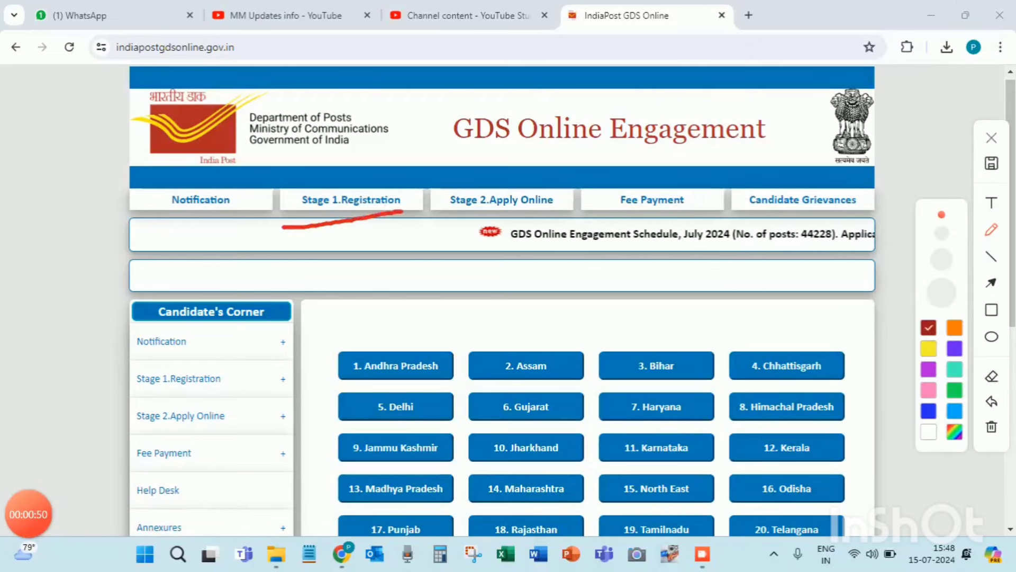
left_click_drag(536, 217, 624, 161)
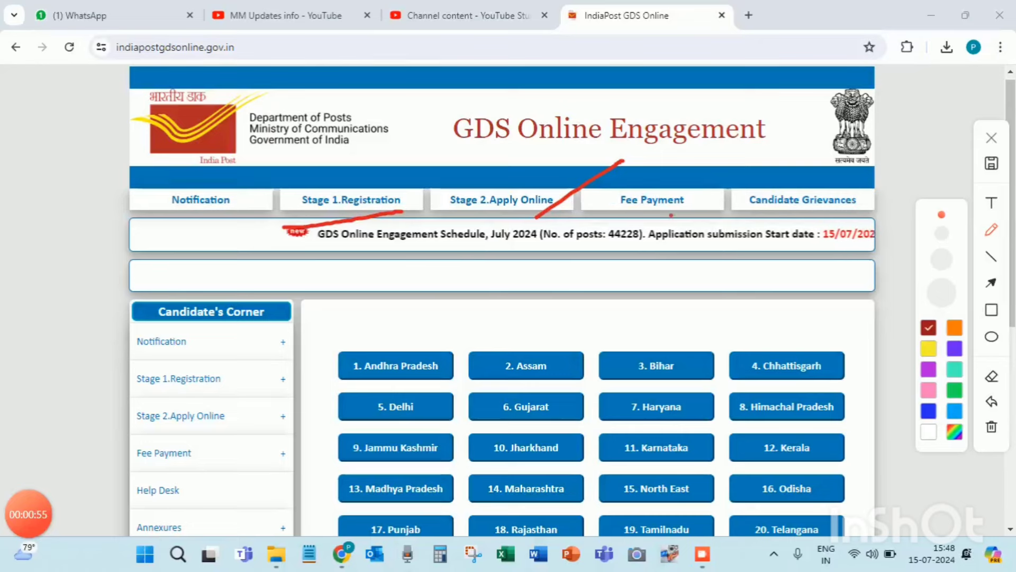
left_click_drag(672, 215, 735, 164)
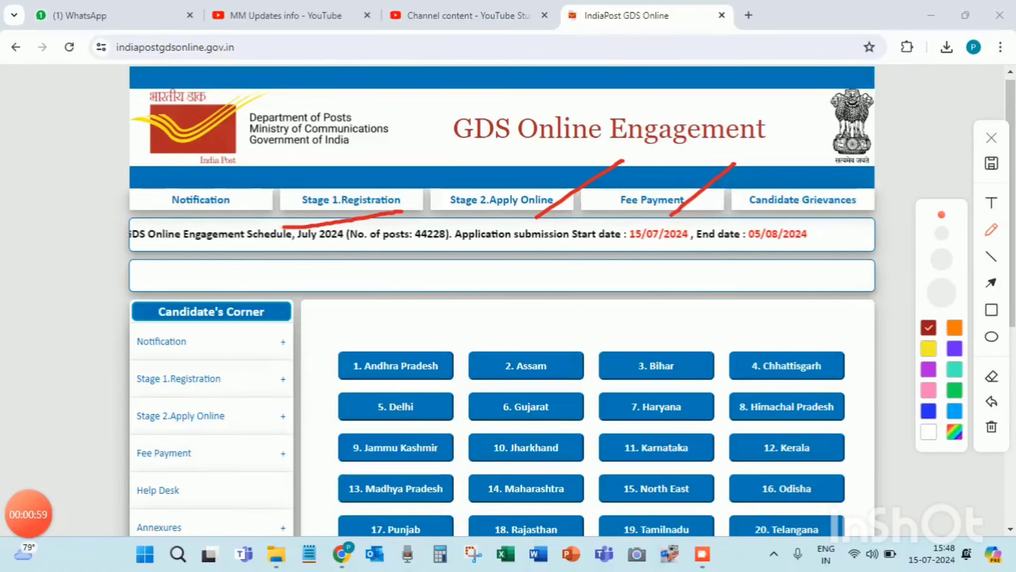
key("Escape")
mouse_move(653, 200)
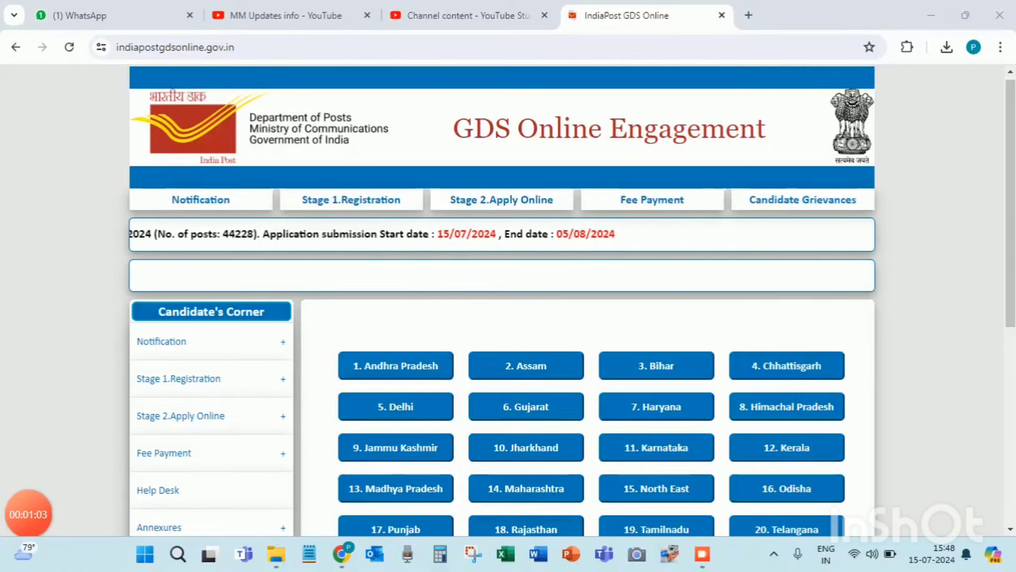
mouse_move(351, 200)
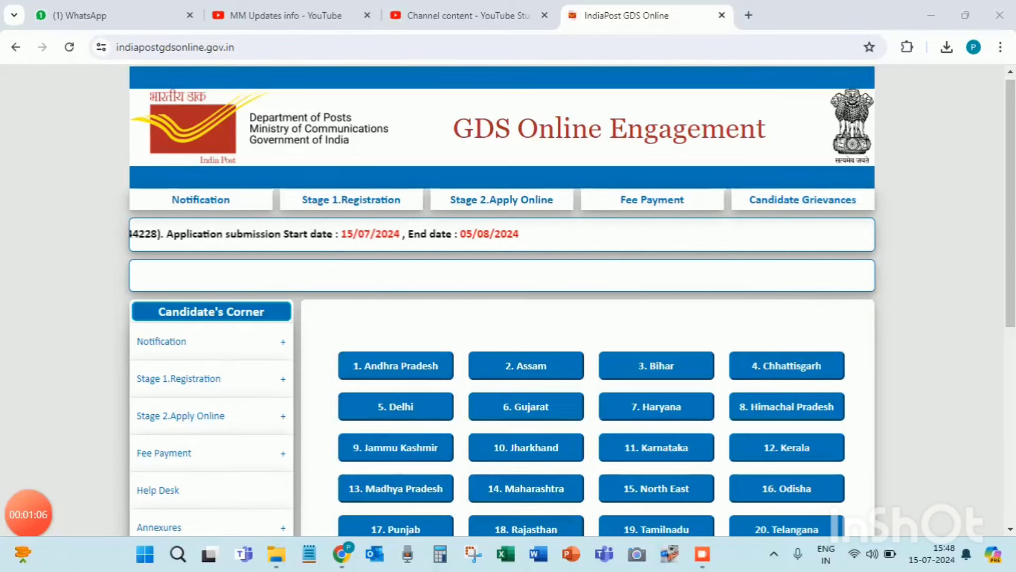
mouse_move(28, 514)
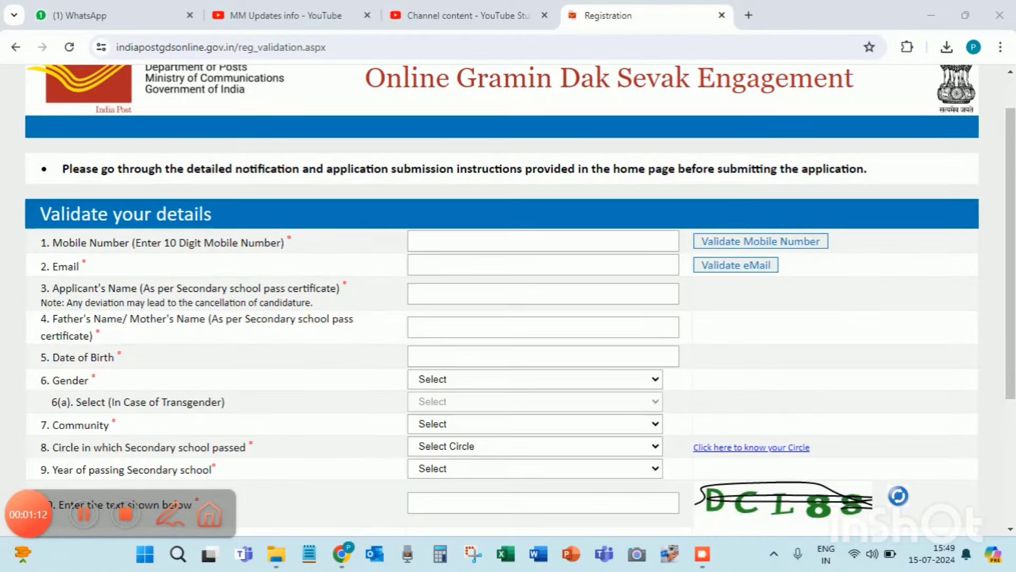
scroll(509, 297, "down", 1)
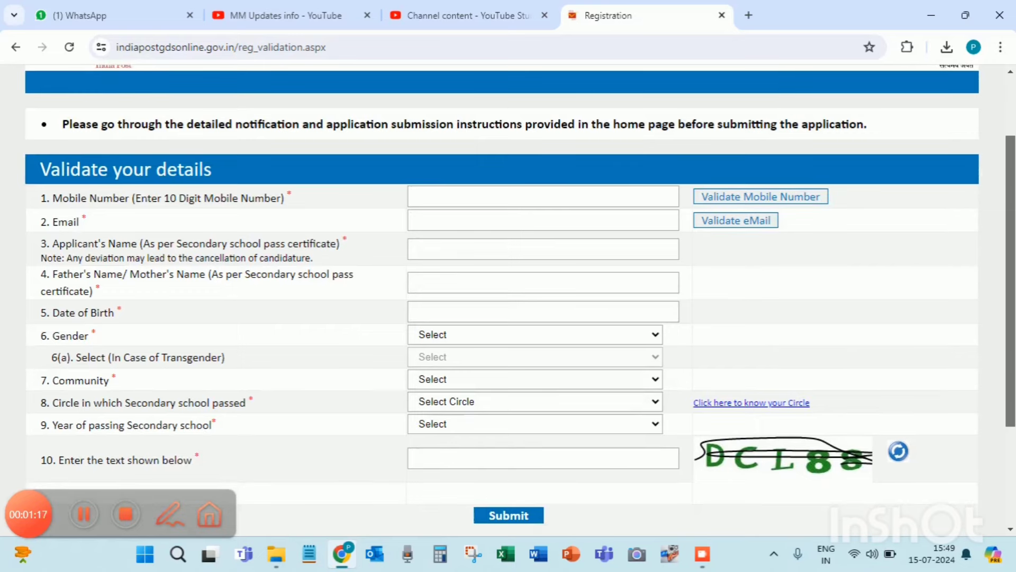
scroll(508, 297, "up", 1)
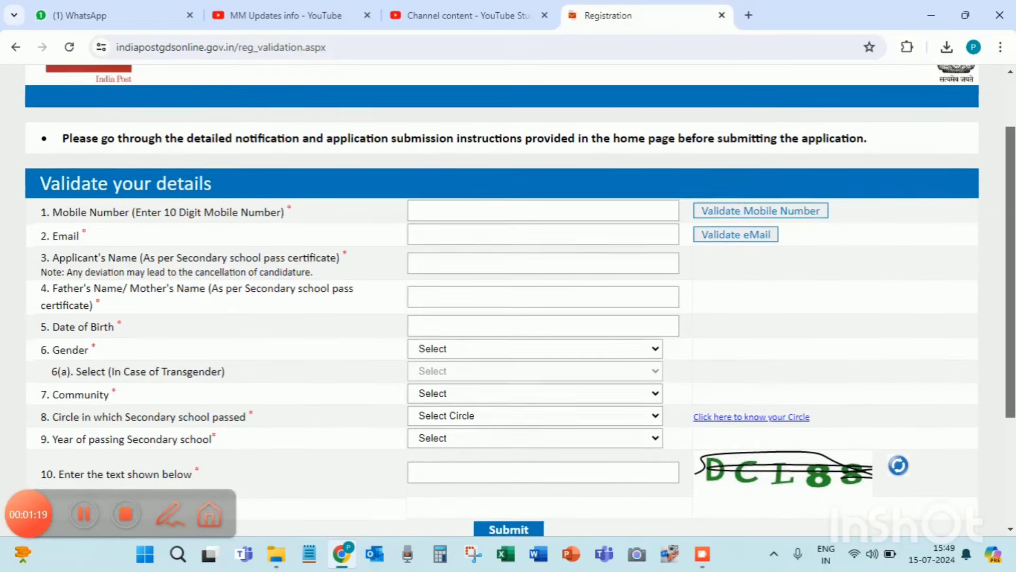
scroll(508, 296, "down", 2)
scroll(508, 297, "up", 3)
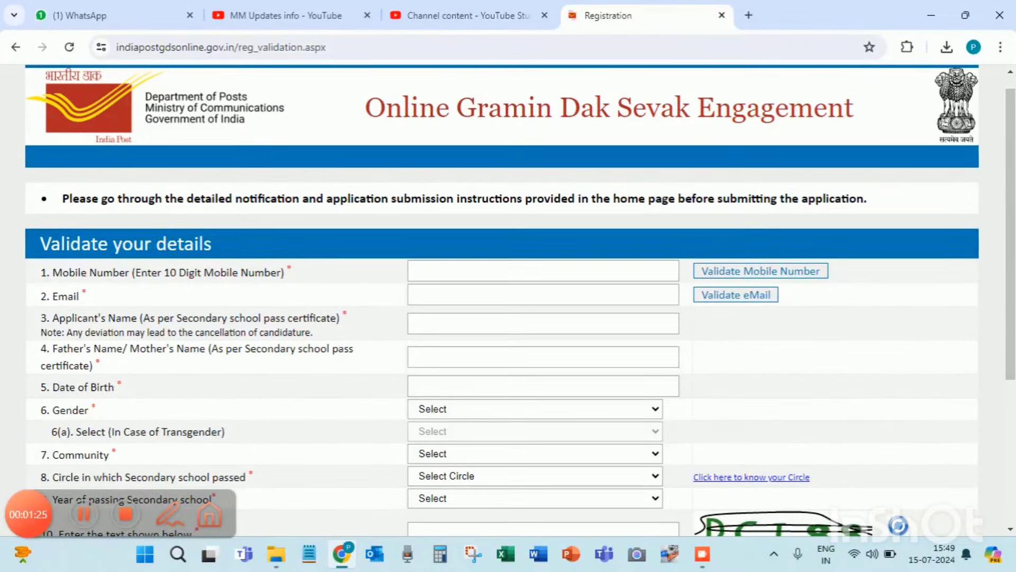
left_click(169, 514)
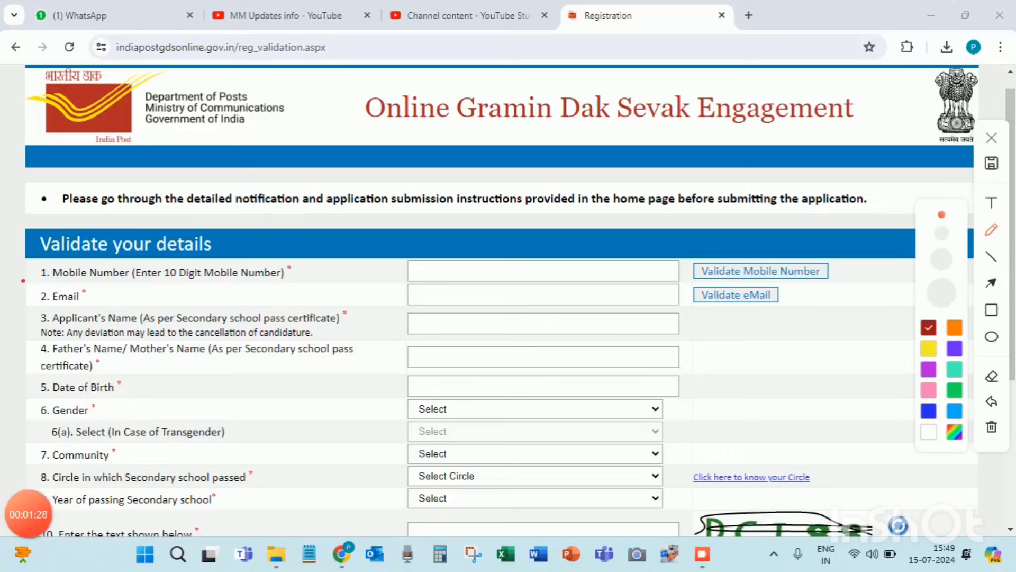
left_click_drag(23, 280, 204, 214)
left_click_drag(377, 276, 481, 232)
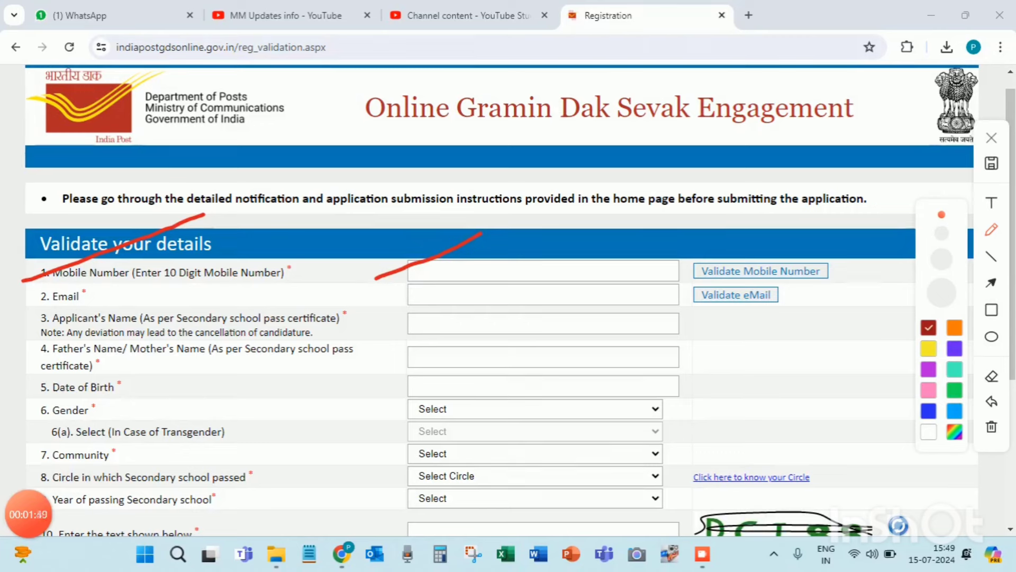
left_click_drag(827, 270, 883, 222)
left_click_drag(596, 282, 713, 222)
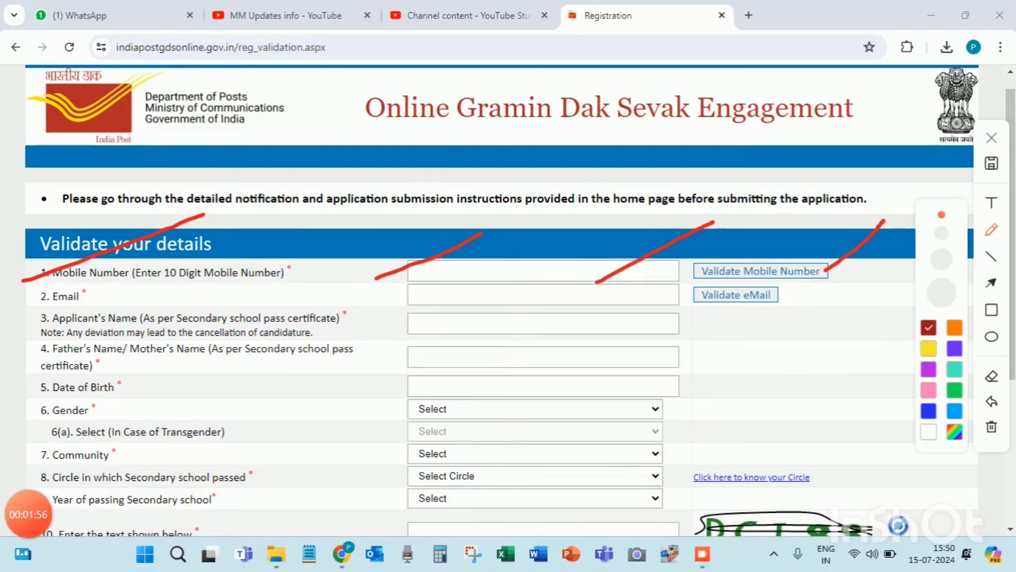
left_click_drag(759, 275, 820, 244)
left_click_drag(175, 298, 284, 275)
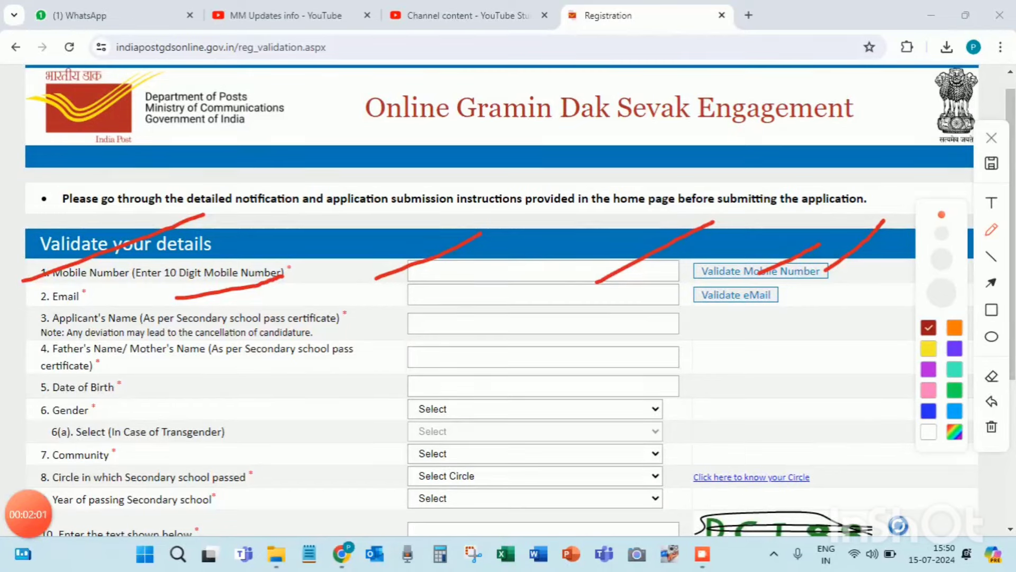
left_click_drag(448, 304, 554, 265)
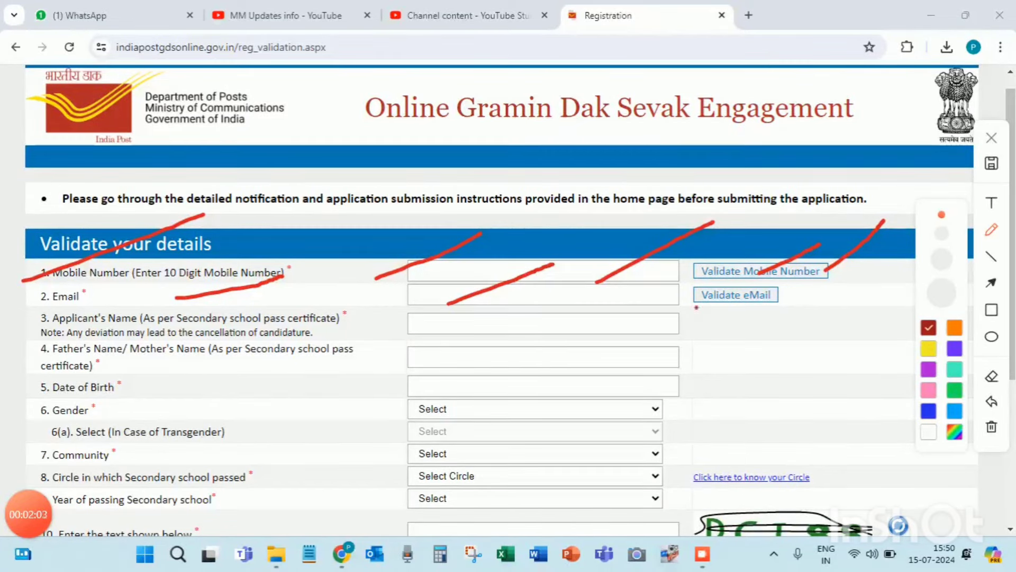
left_click_drag(697, 307, 774, 299)
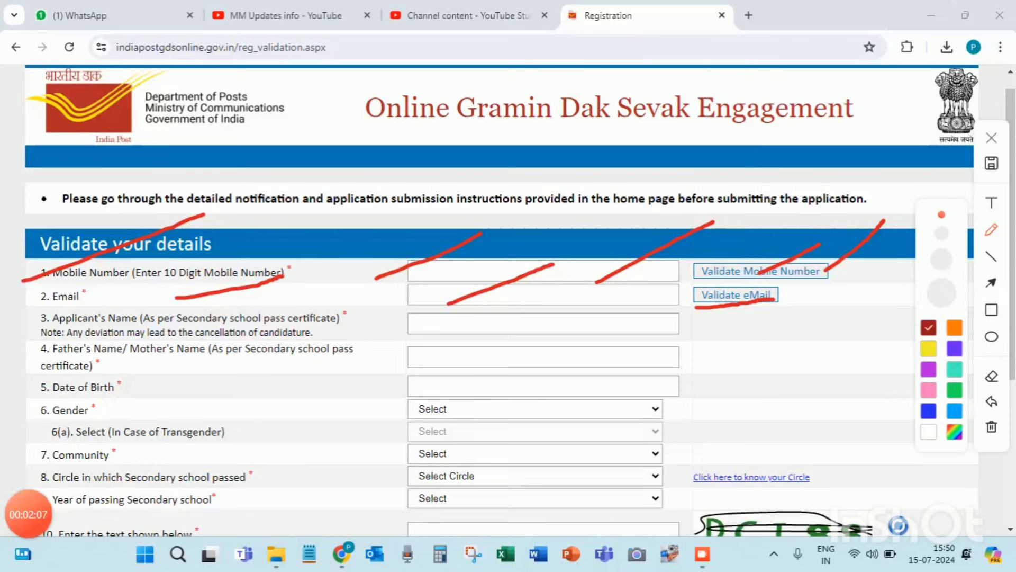
left_click_drag(799, 303, 883, 272)
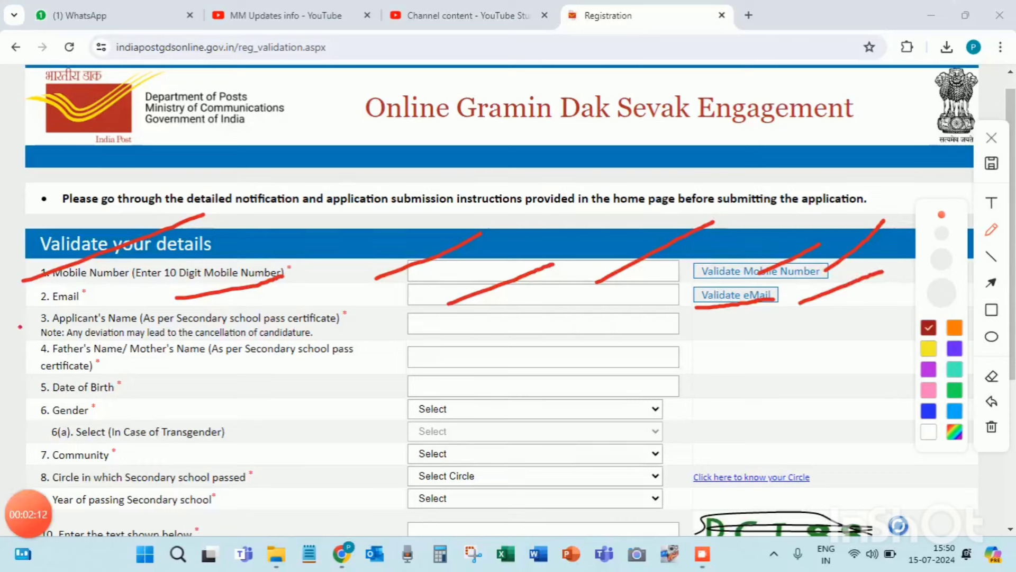
left_click_drag(20, 327, 121, 287)
left_click_drag(142, 329, 321, 322)
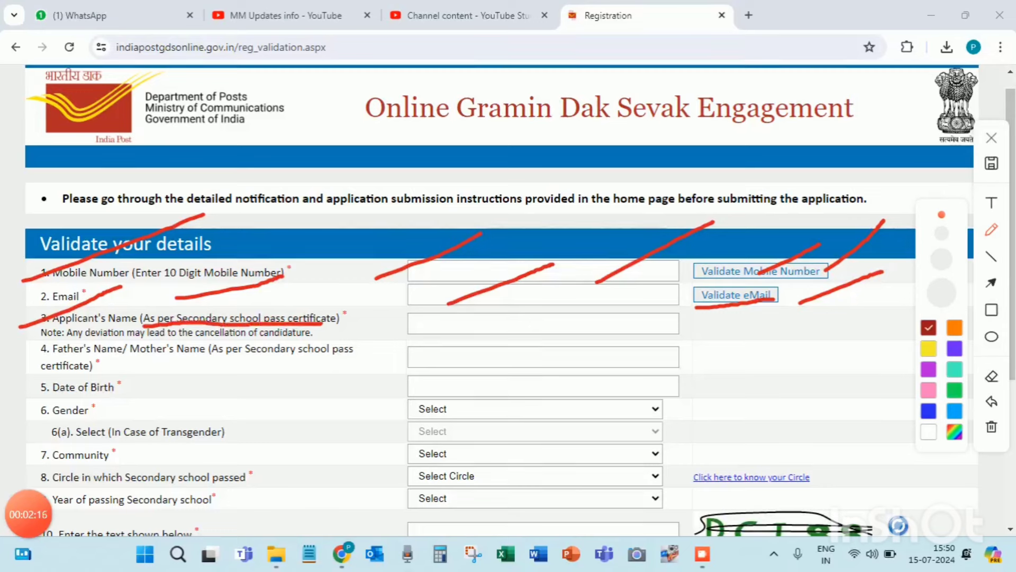
left_click_drag(414, 333, 623, 325)
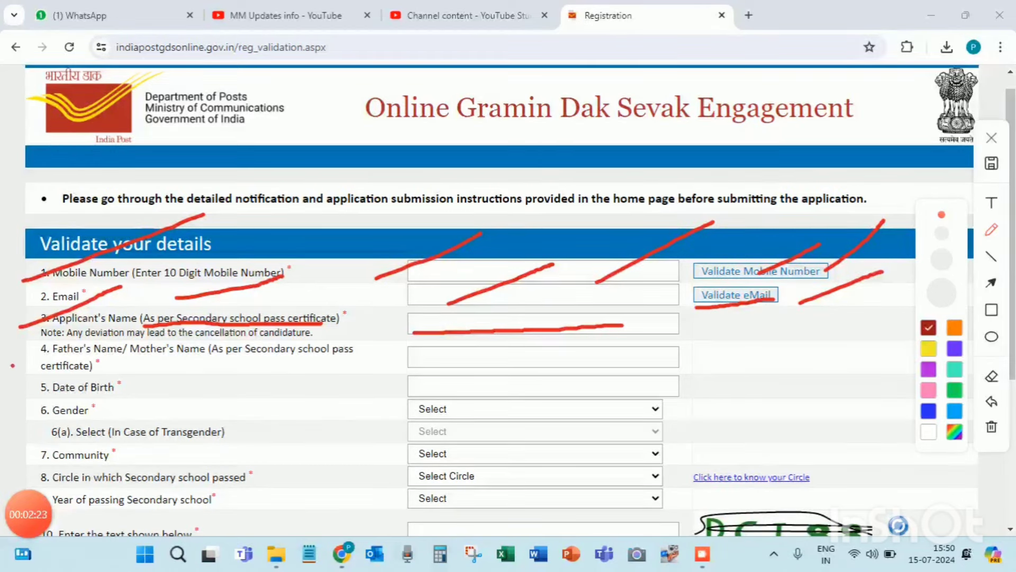
left_click_drag(12, 365, 122, 321)
left_click_drag(126, 365, 218, 366)
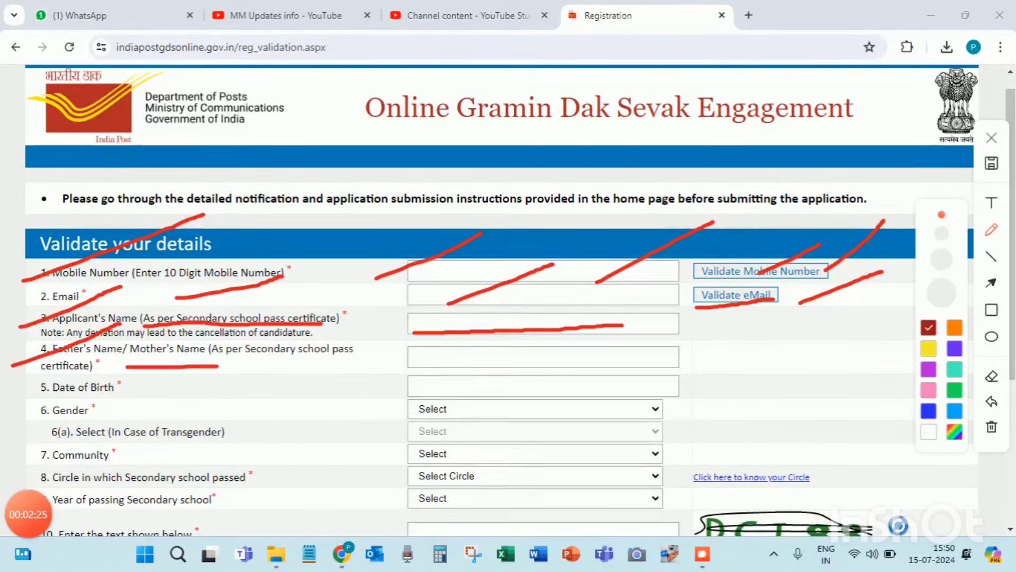
left_click_drag(505, 364, 613, 334)
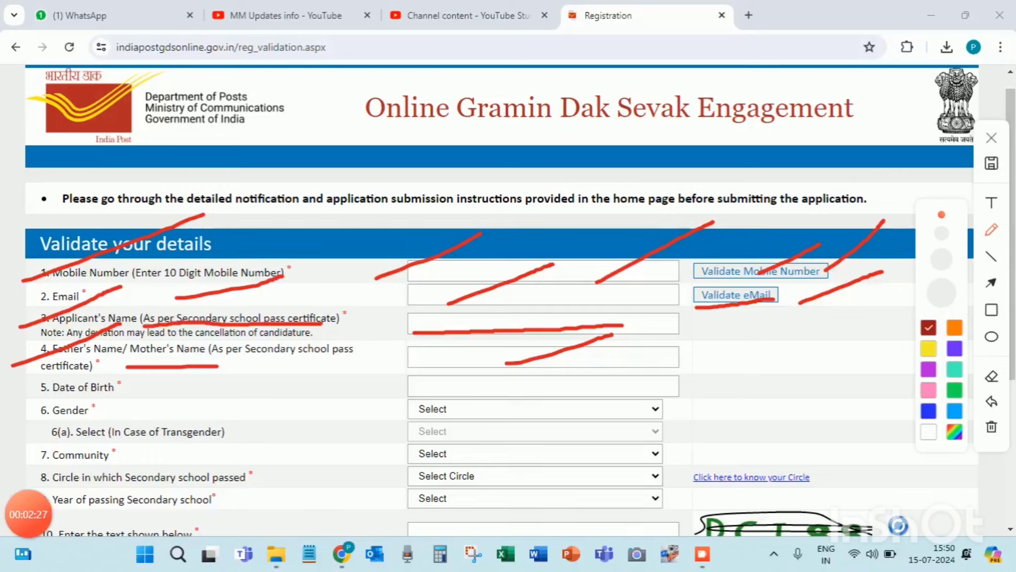
left_click_drag(249, 359, 356, 352)
left_click_drag(13, 400, 113, 357)
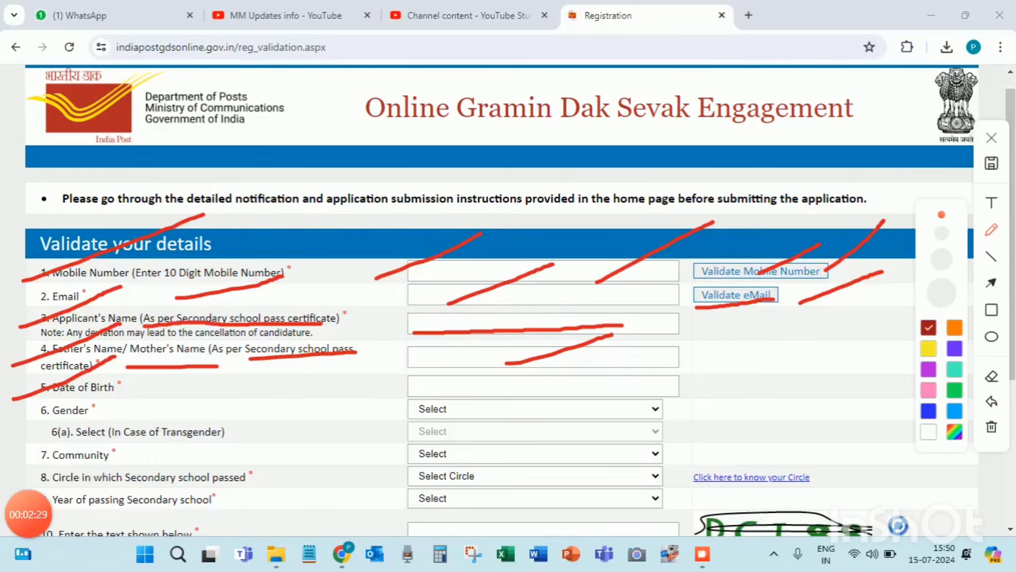
left_click_drag(686, 395, 740, 349)
left_click_drag(681, 410, 761, 364)
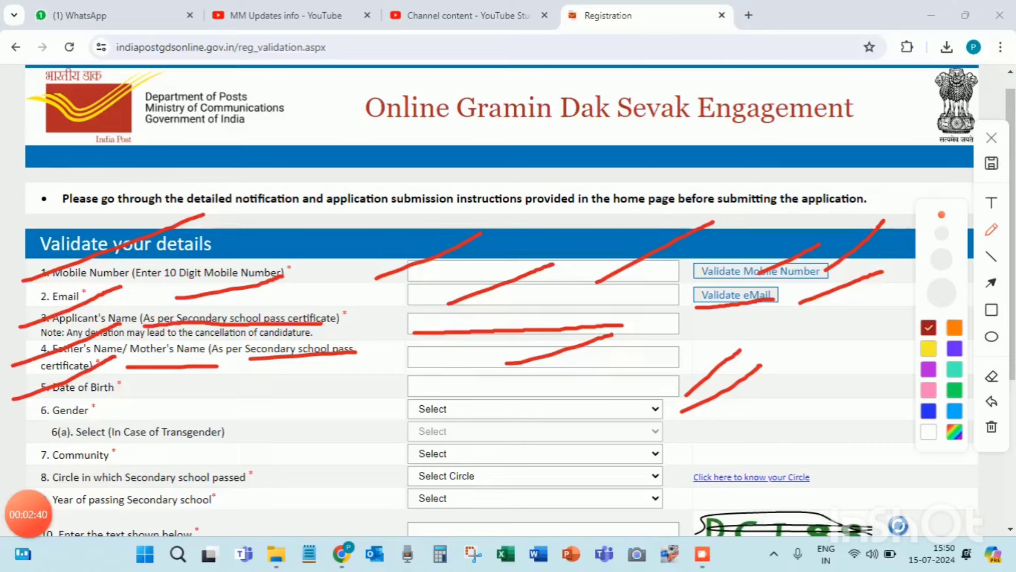
left_click_drag(661, 435, 742, 418)
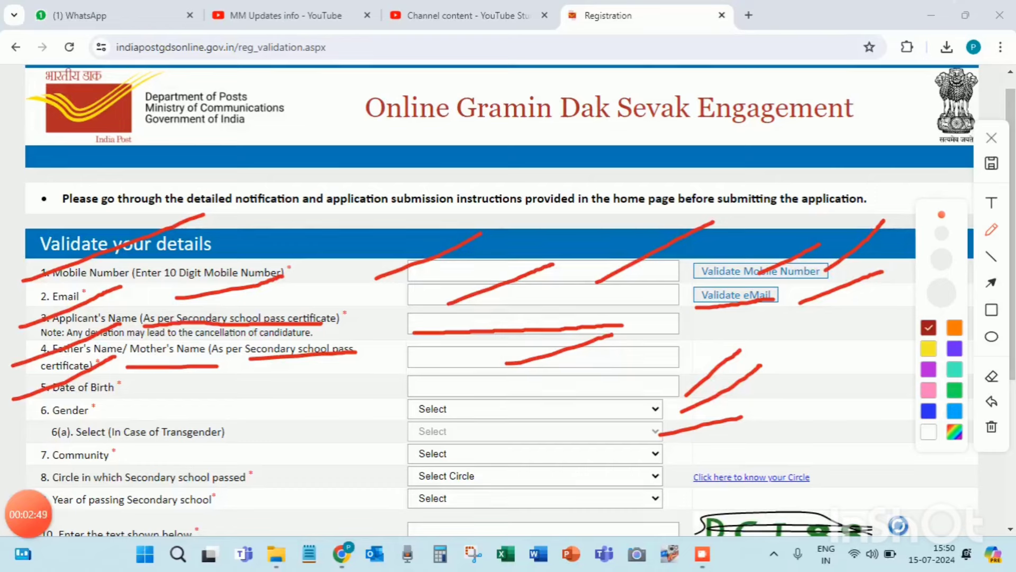
left_click_drag(660, 480, 755, 429)
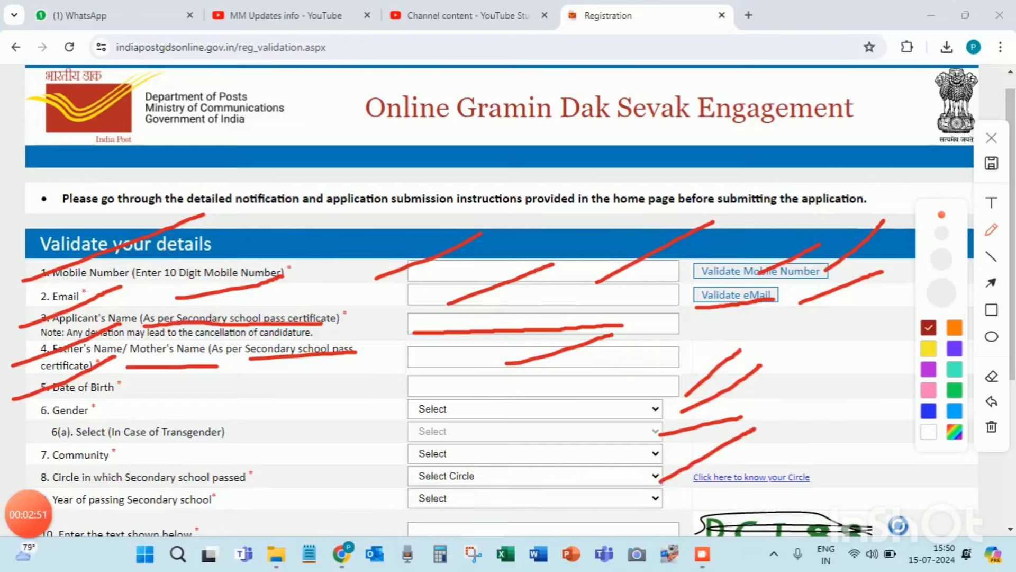
left_click(991, 138)
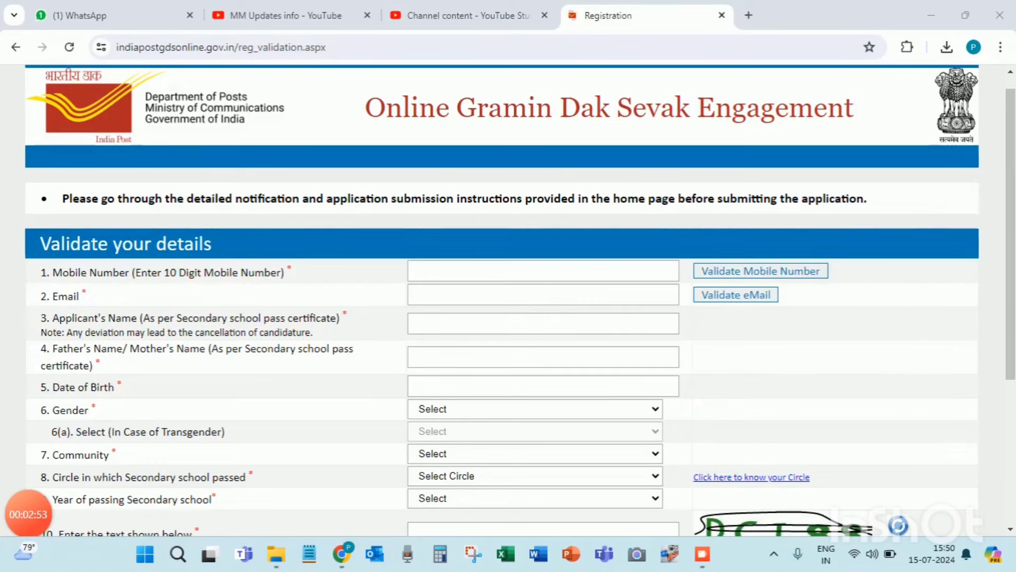
left_click(655, 476)
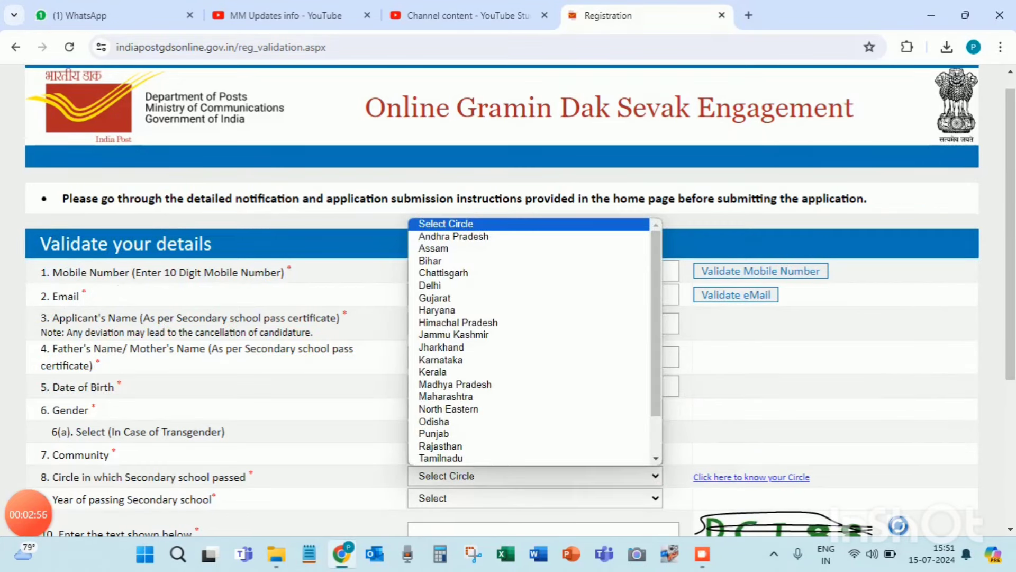
key("Return")
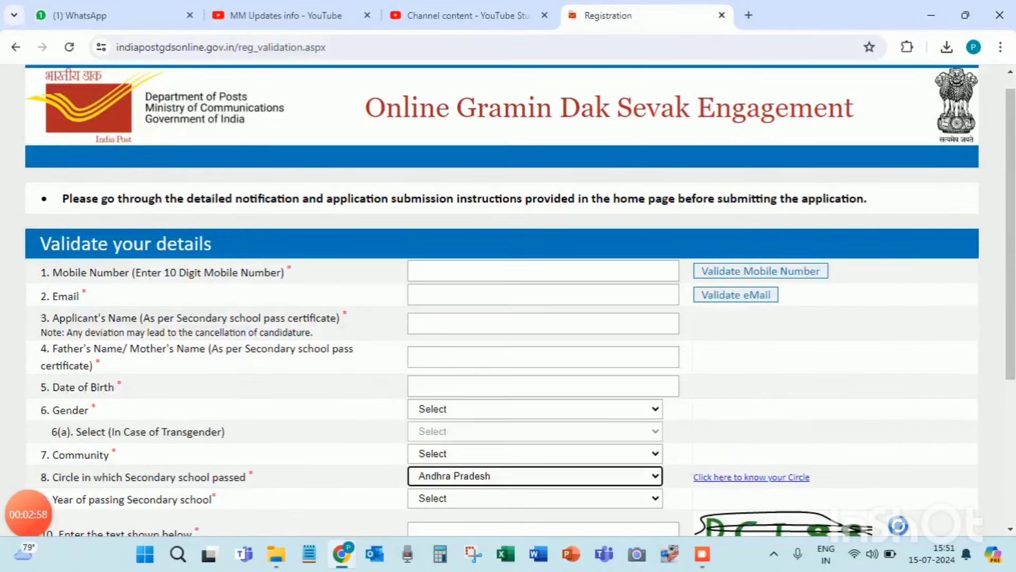
scroll(509, 297, "down", 2)
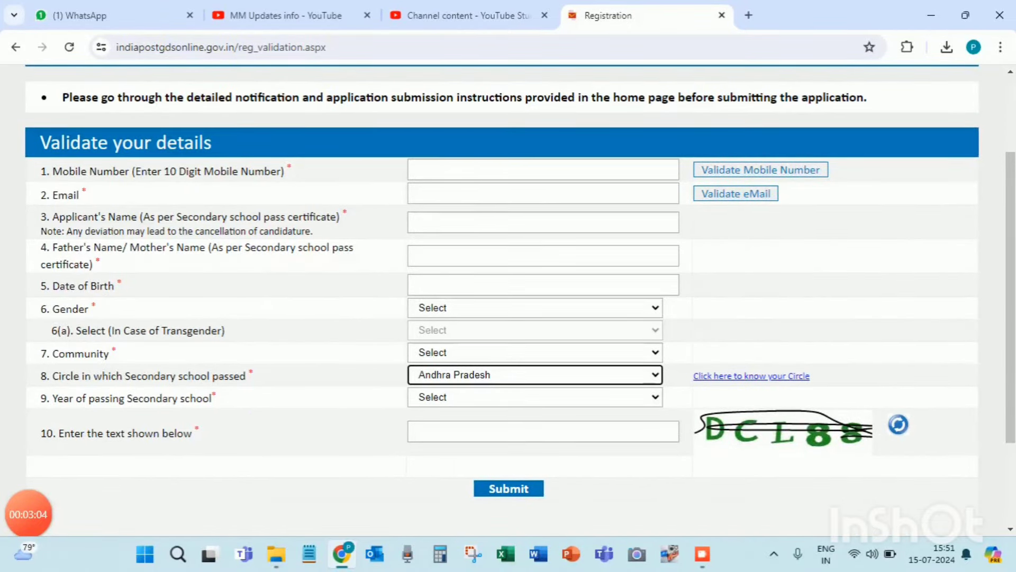
mouse_move(28, 513)
scroll(508, 297, "down", 3)
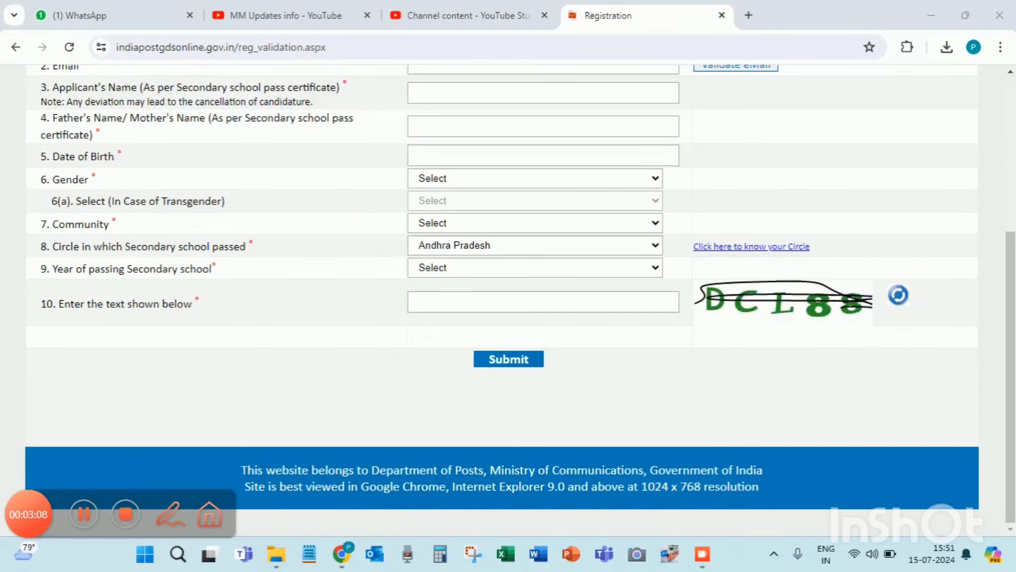
Step: Fill in the candidate's details on the 'Validate your details' form
left_click(169, 514)
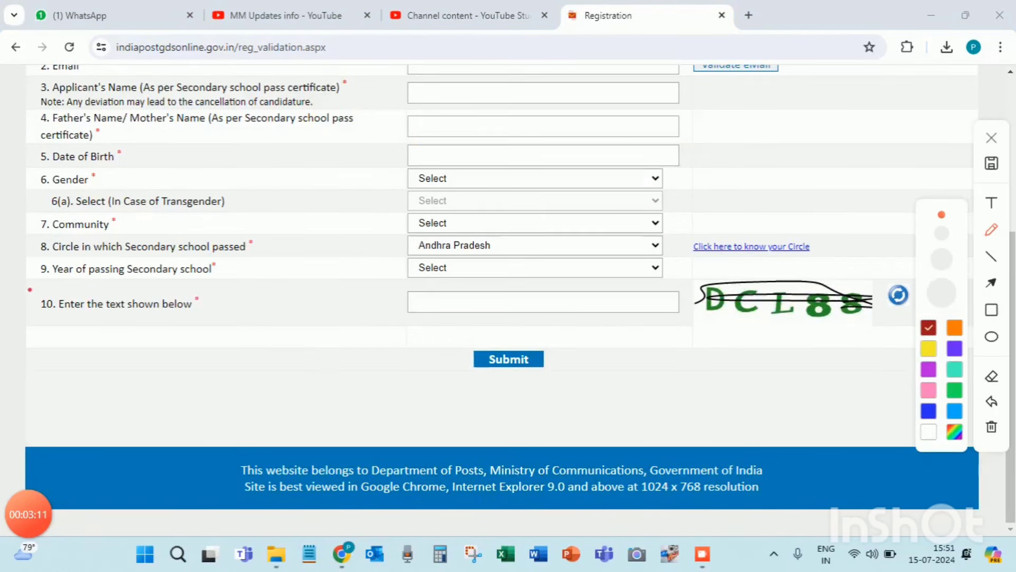
left_click_drag(28, 289, 214, 284)
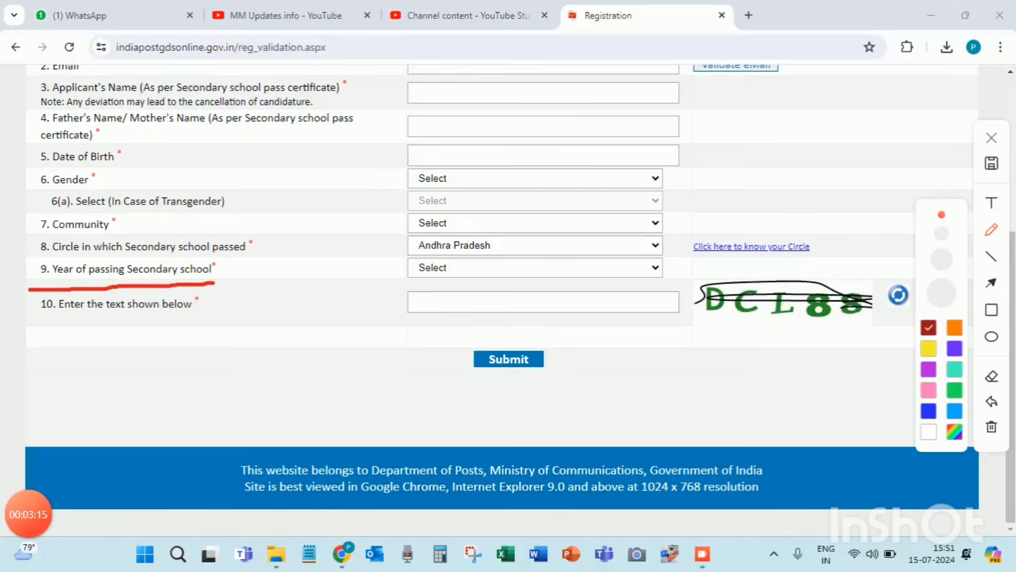
left_click_drag(668, 278, 734, 202)
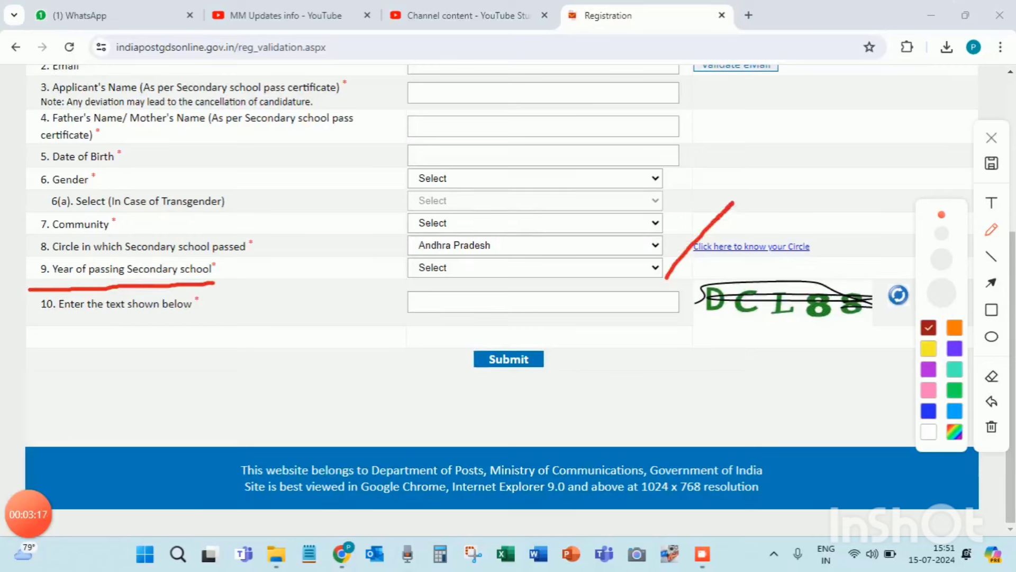
left_click_drag(455, 278, 625, 276)
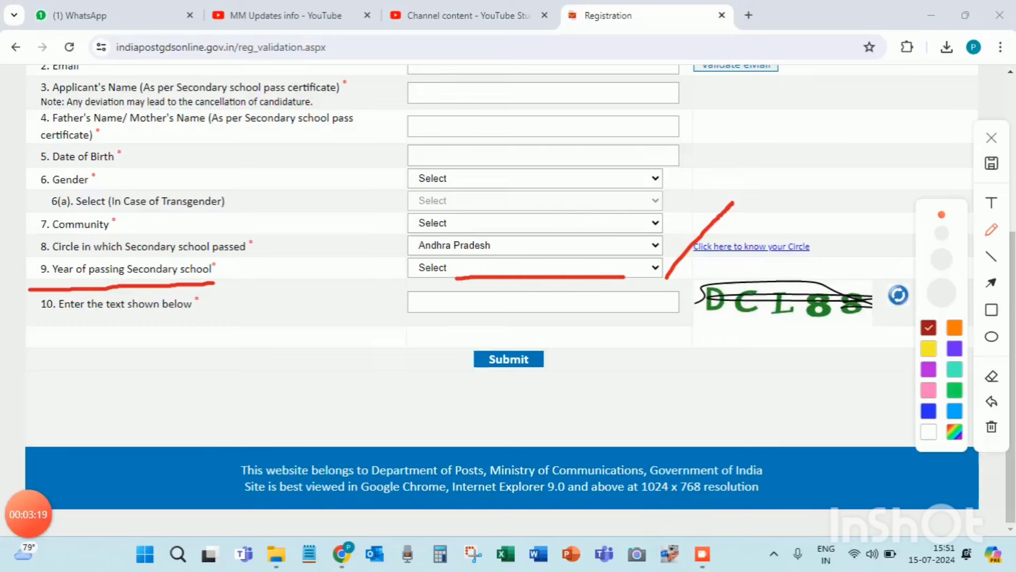
mouse_move(696, 324)
left_mouse_down()
mouse_move(829, 318)
mouse_move(738, 250)
mouse_move(710, 330)
left_mouse_up()
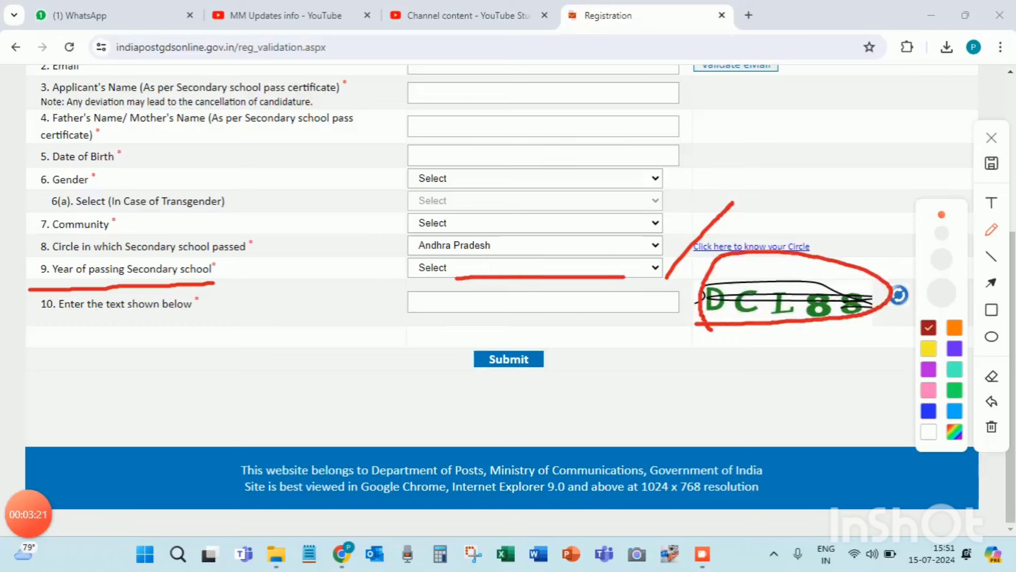
left_click_drag(412, 316, 619, 304)
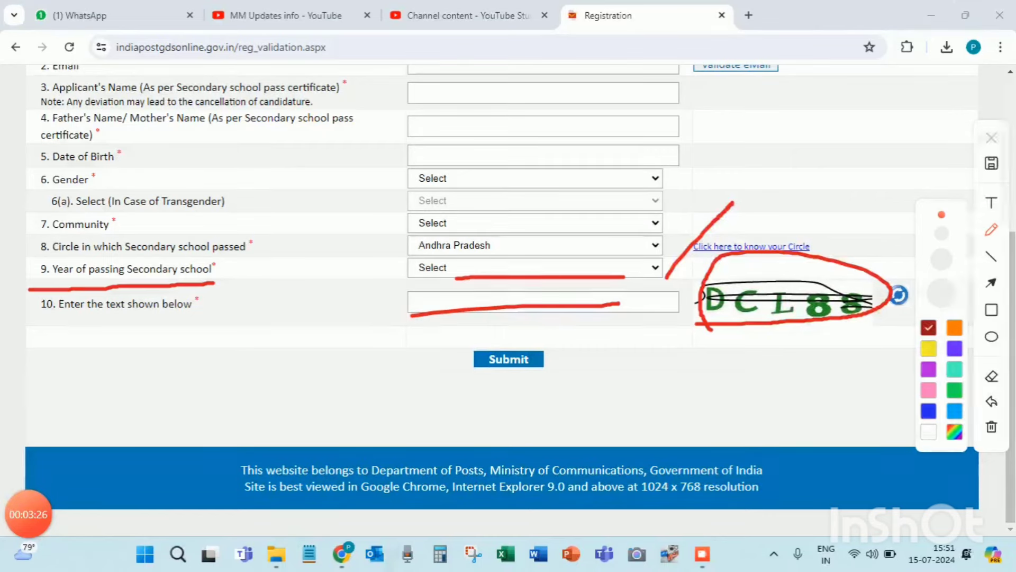
left_click(991, 137)
mouse_move(1011, 297)
left_mouse_down()
mouse_move(1011, 204)
mouse_move(1011, 267)
left_mouse_up()
Step: Submit the form and review the continuation page's Aadhaar, disability, language and upload fields
mouse_move(28, 513)
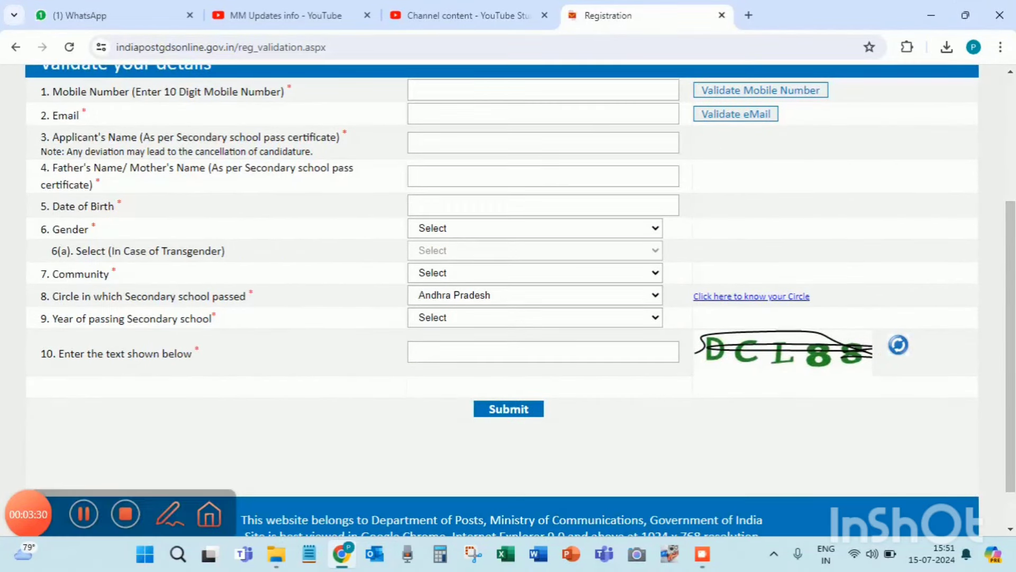
left_click(170, 514)
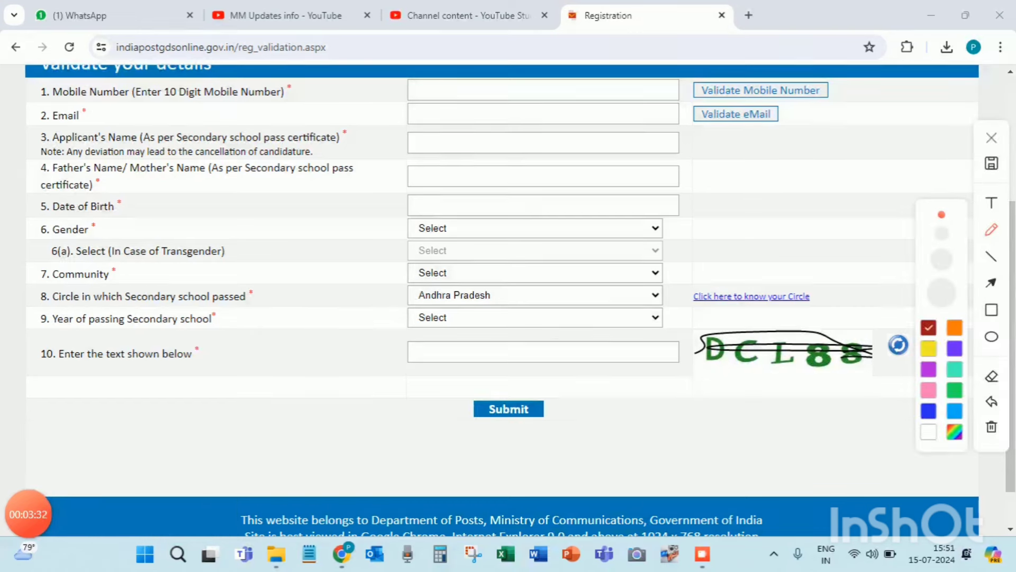
mouse_move(583, 341)
left_mouse_down()
mouse_move(504, 346)
mouse_move(416, 466)
mouse_move(616, 384)
mouse_move(572, 343)
left_mouse_up()
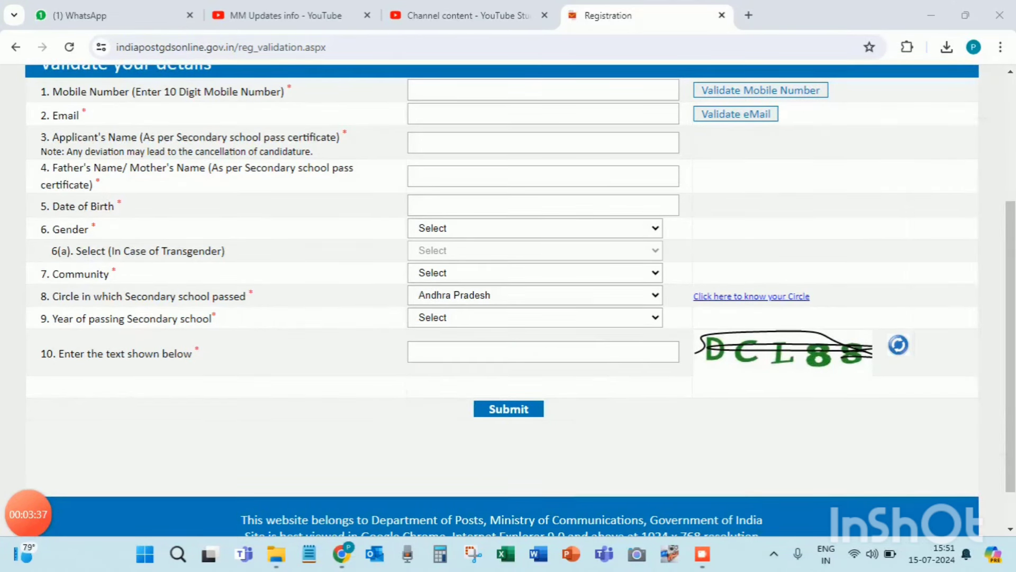
left_click(991, 138)
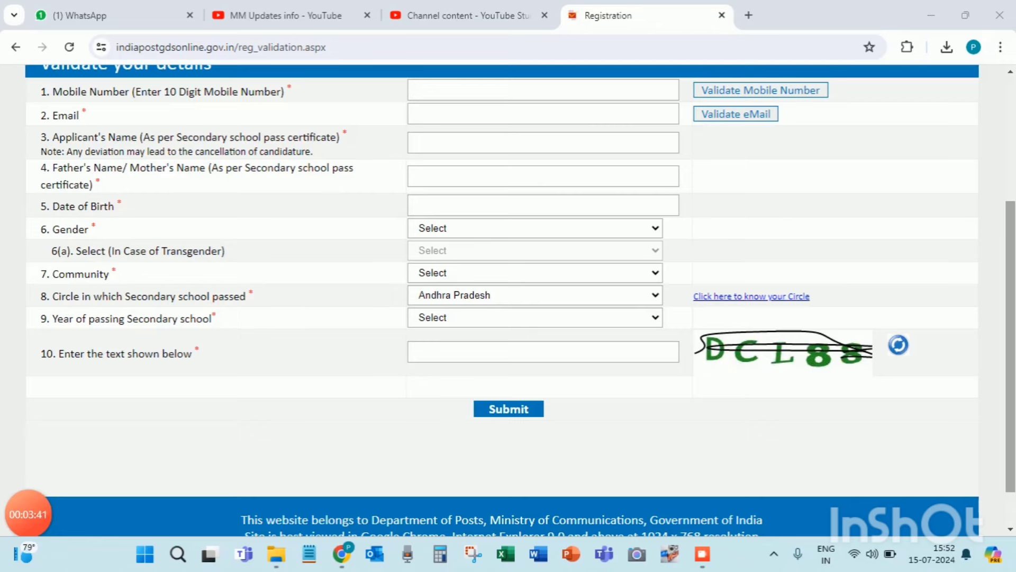
scroll(508, 296, "up", 2)
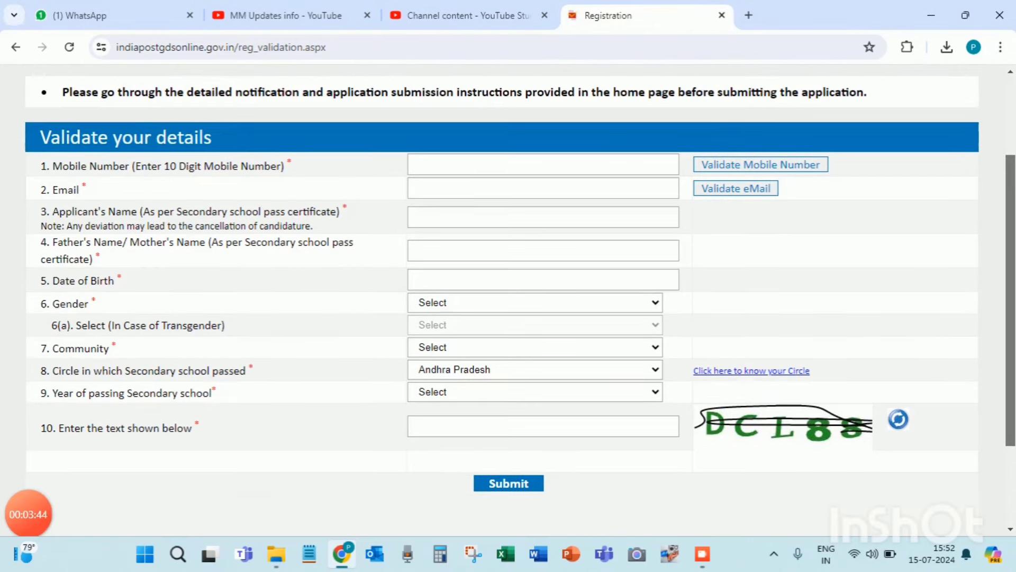
scroll(508, 296, "down", 1)
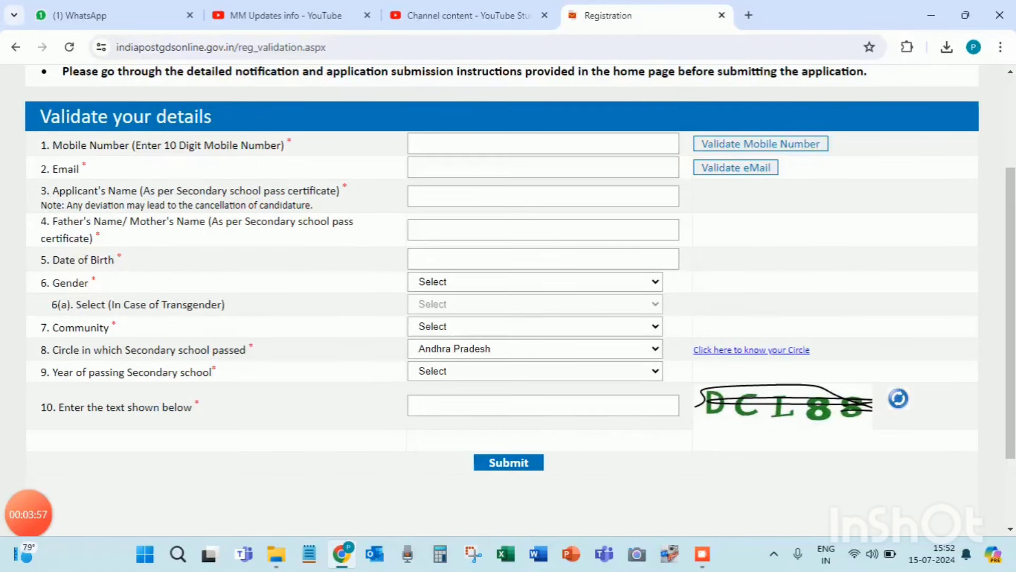
mouse_move(29, 514)
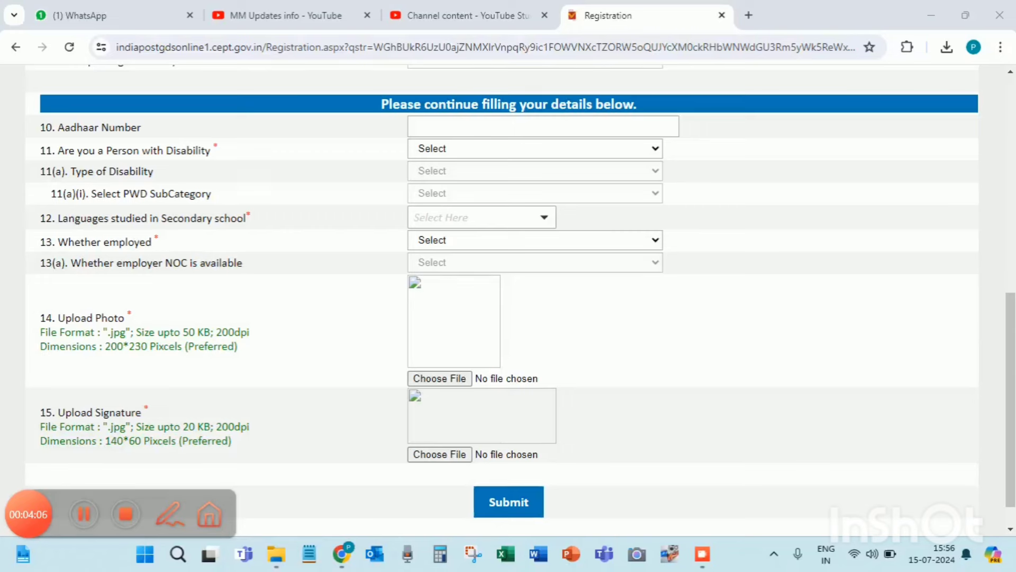
Step: Answer No to '11. Are you a Person with Disability', after briefly trying Yes
left_click(169, 513)
left_click_drag(24, 146, 180, 83)
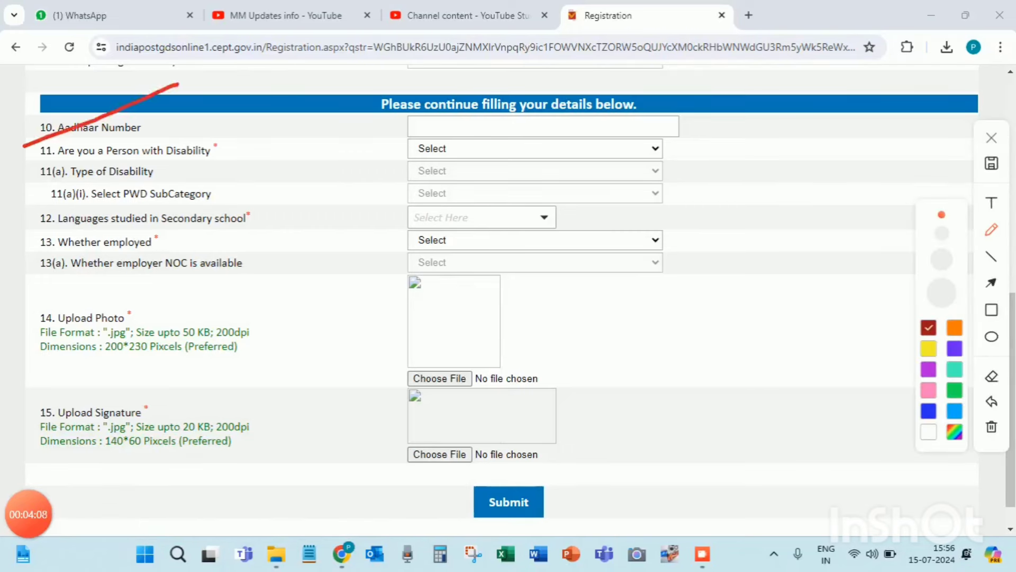
left_click_drag(704, 125, 760, 96)
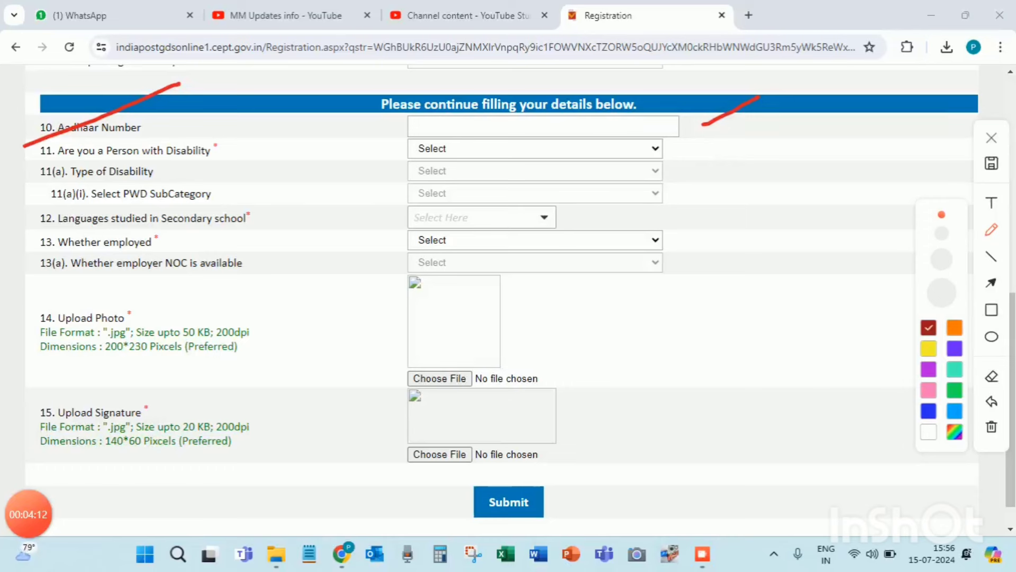
left_click_drag(671, 154, 783, 118)
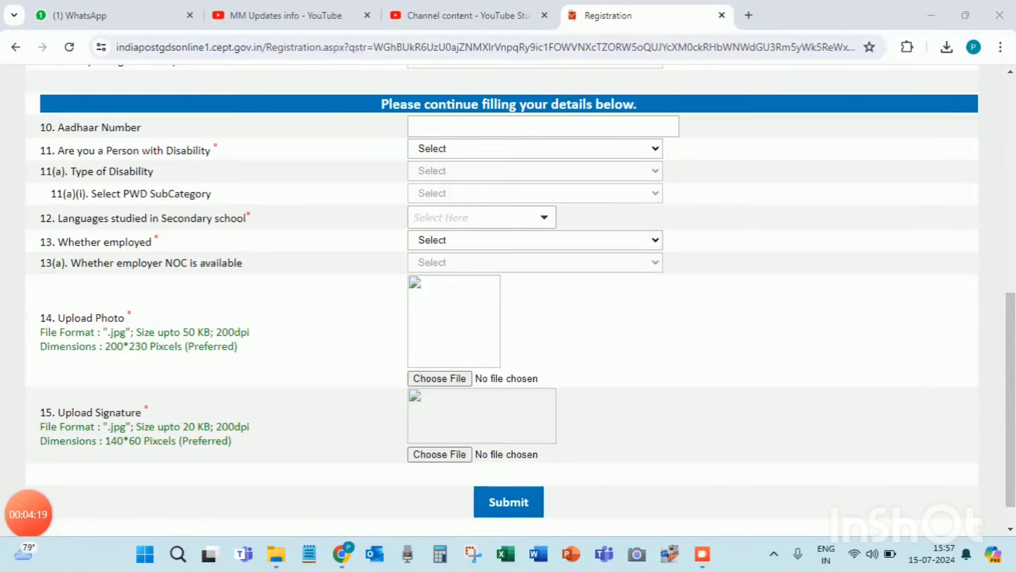
left_click(477, 149)
left_click(427, 177)
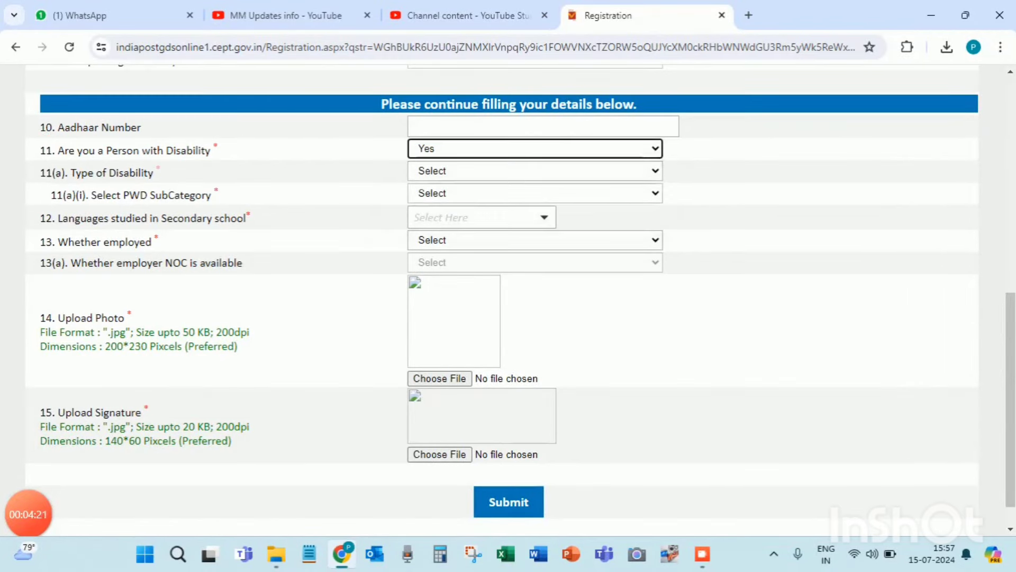
left_click(534, 171)
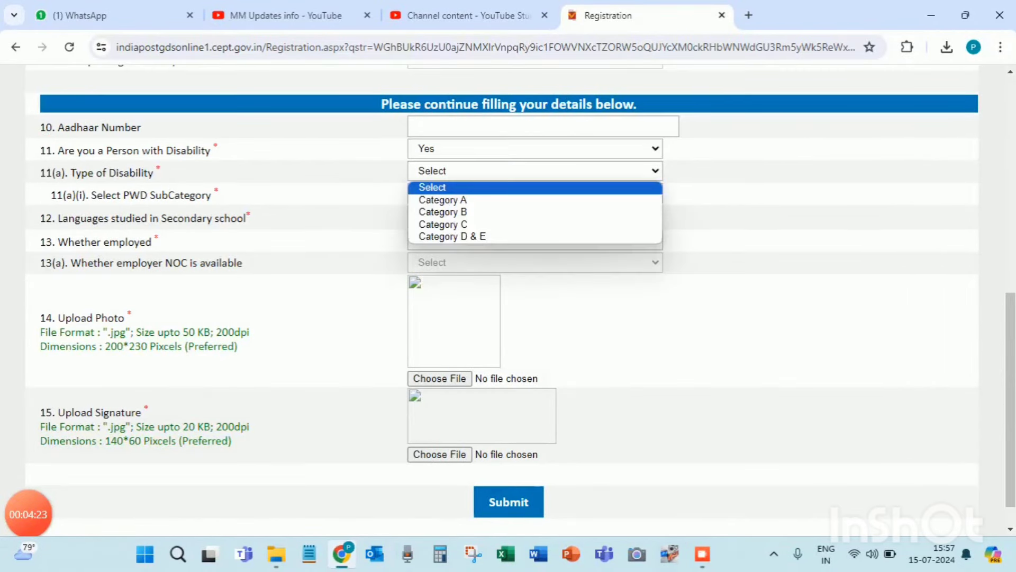
key("Escape")
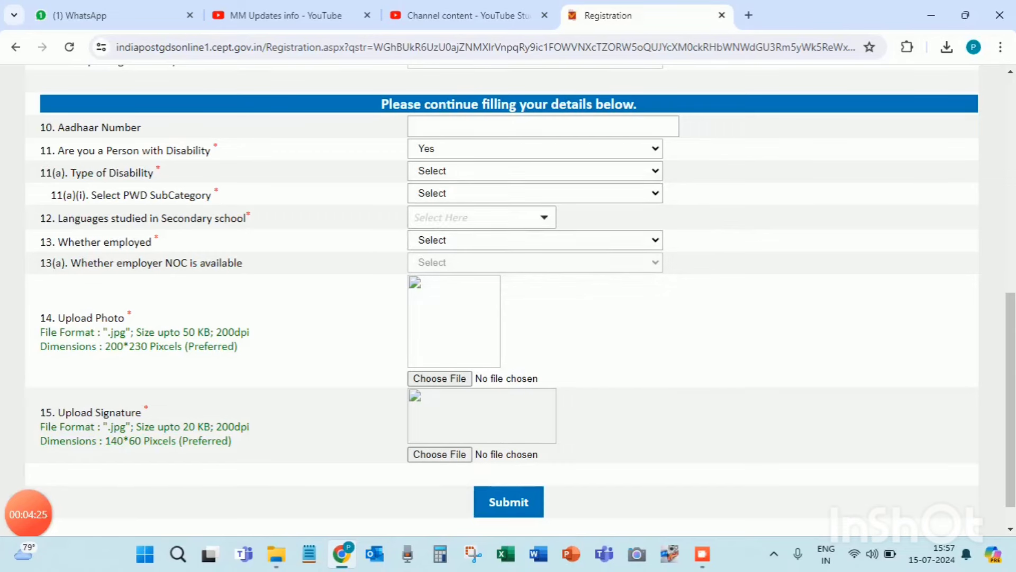
left_click(534, 148)
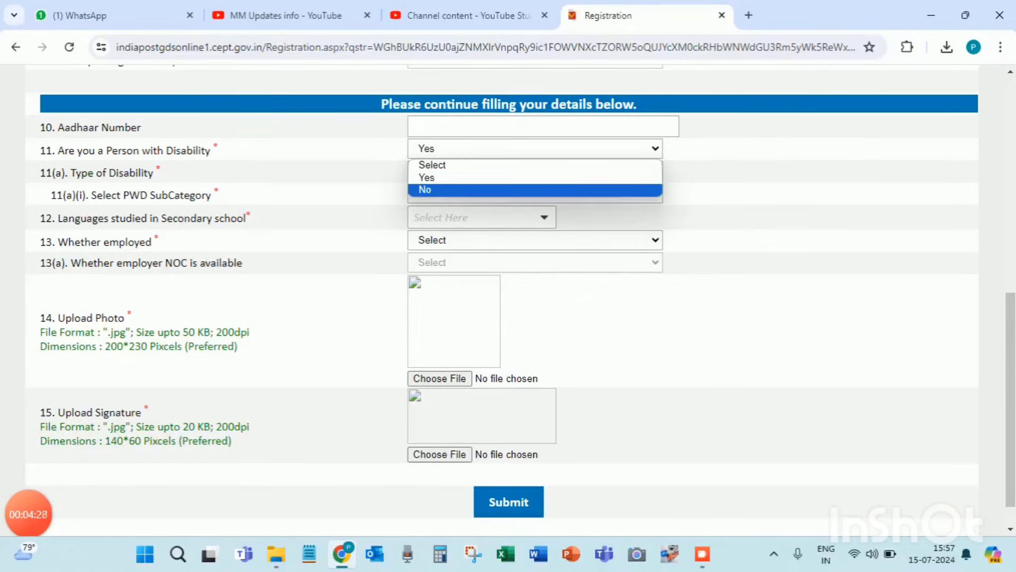
left_click(425, 190)
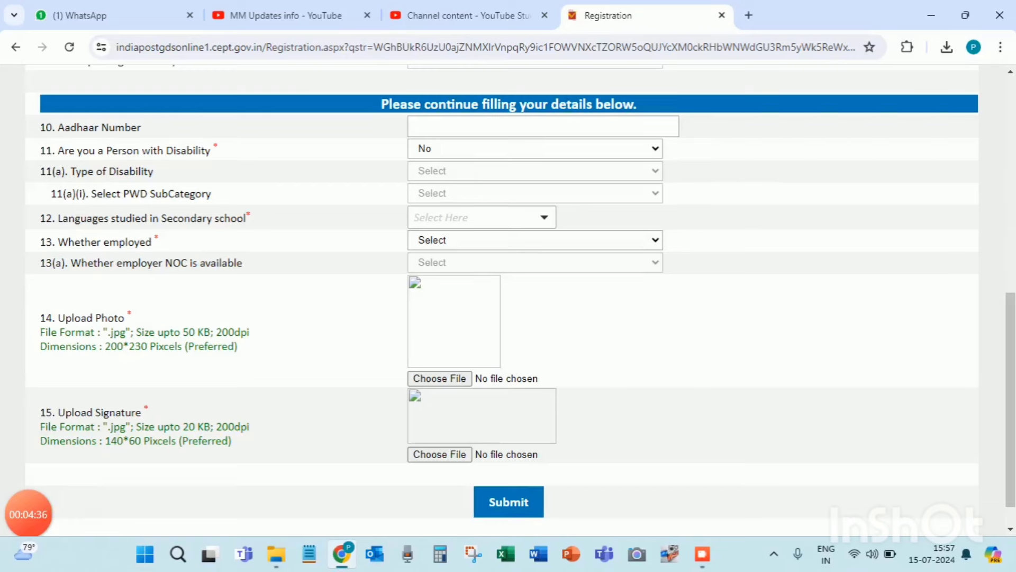
left_click(482, 218)
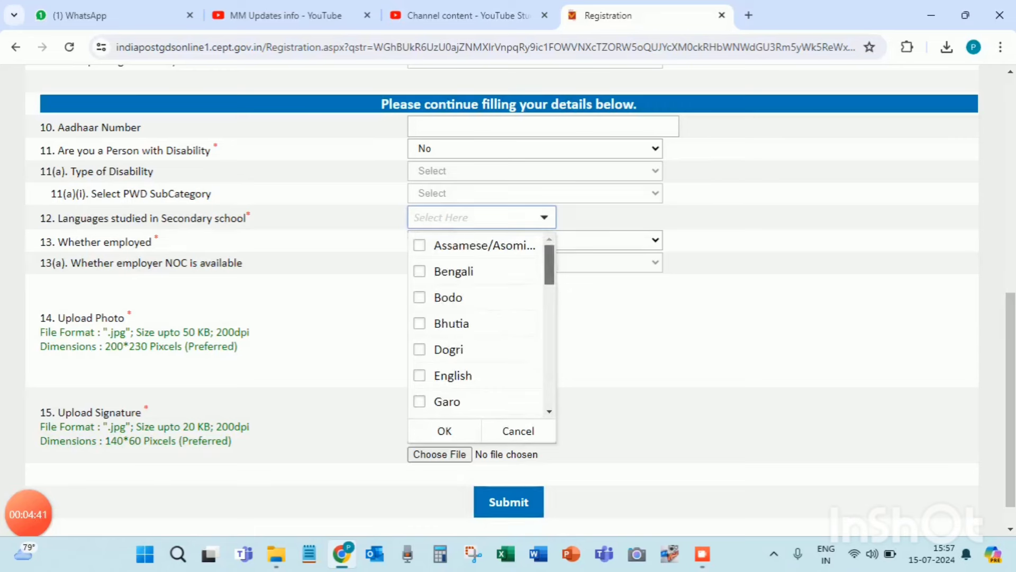
Step: Select Telugu as the language studied in secondary school
scroll(477, 323, "down", 2)
scroll(482, 323, "down", 6)
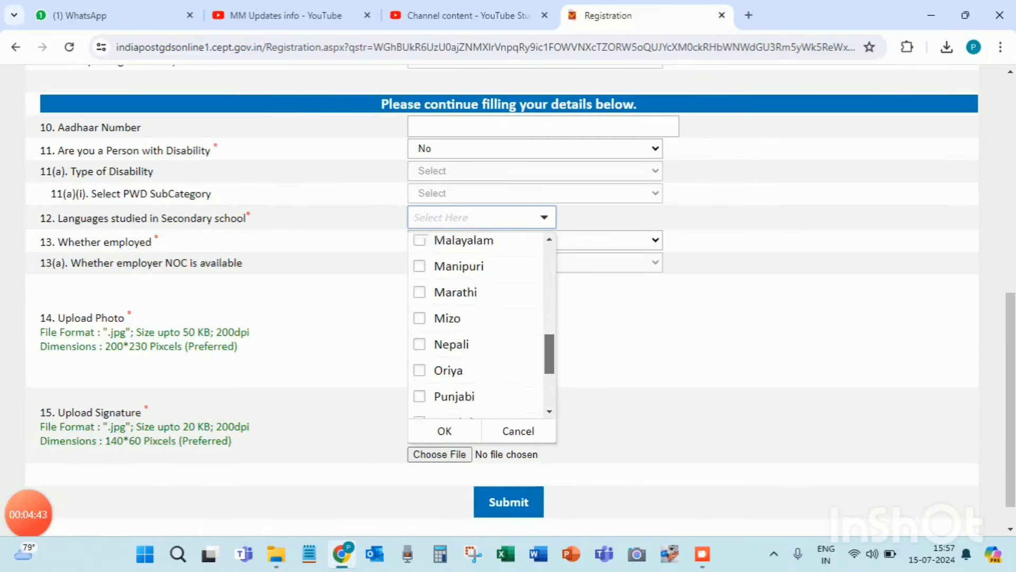
scroll(481, 323, "down", 2)
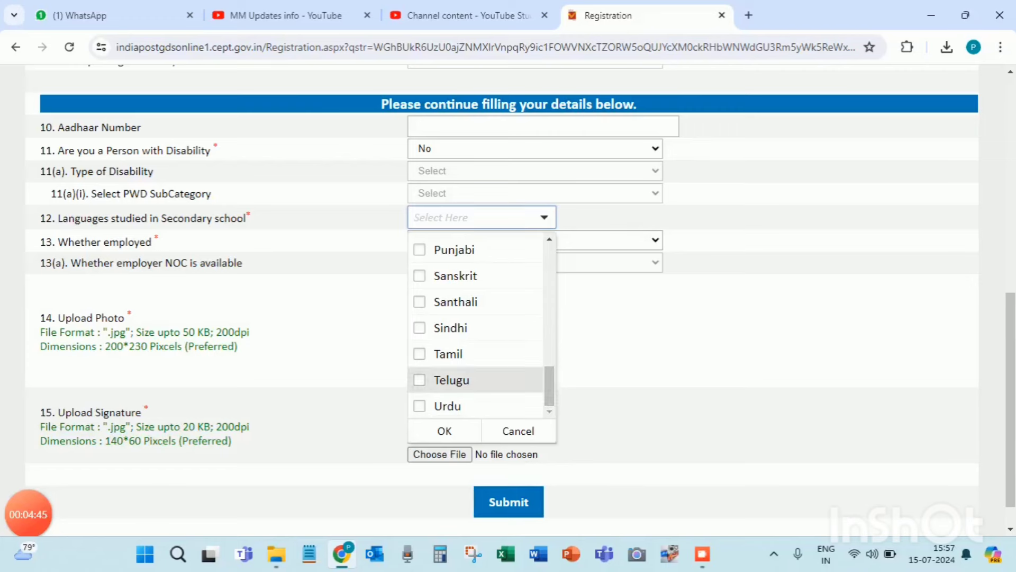
left_click(420, 380)
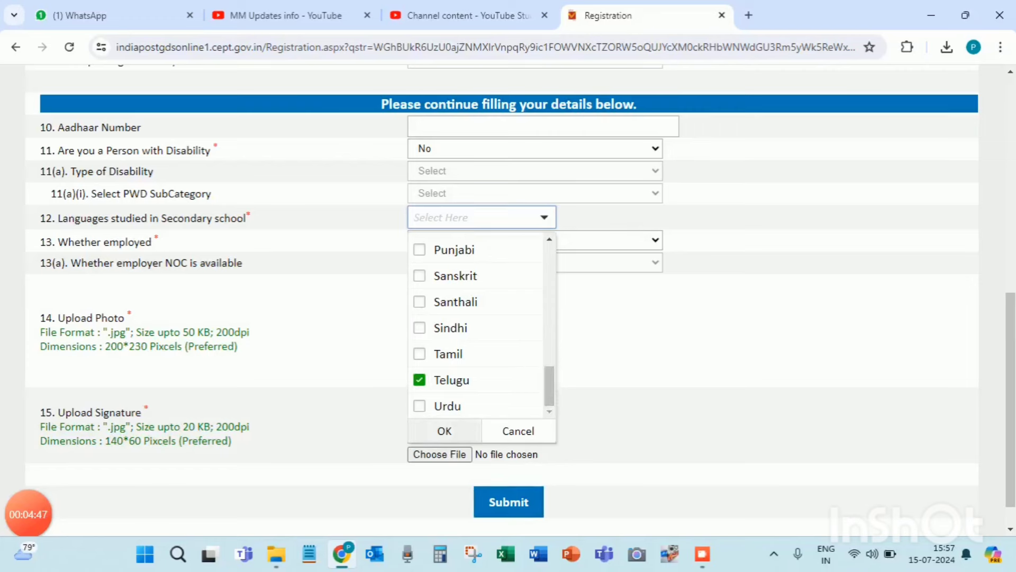
left_click(444, 430)
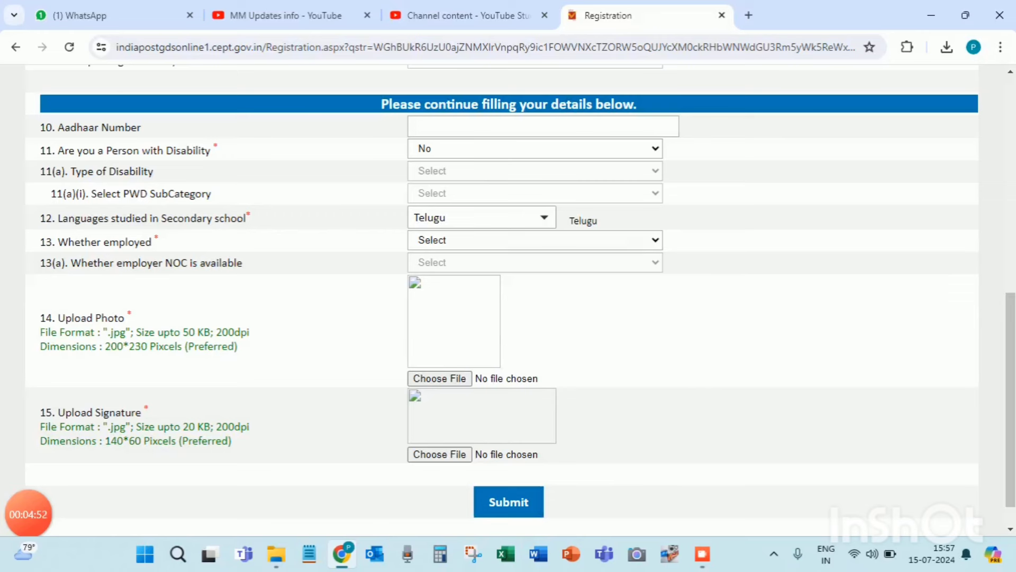
Step: Set the Whether employed answer to Yes
left_click(535, 240)
key("Down")
key("Down")
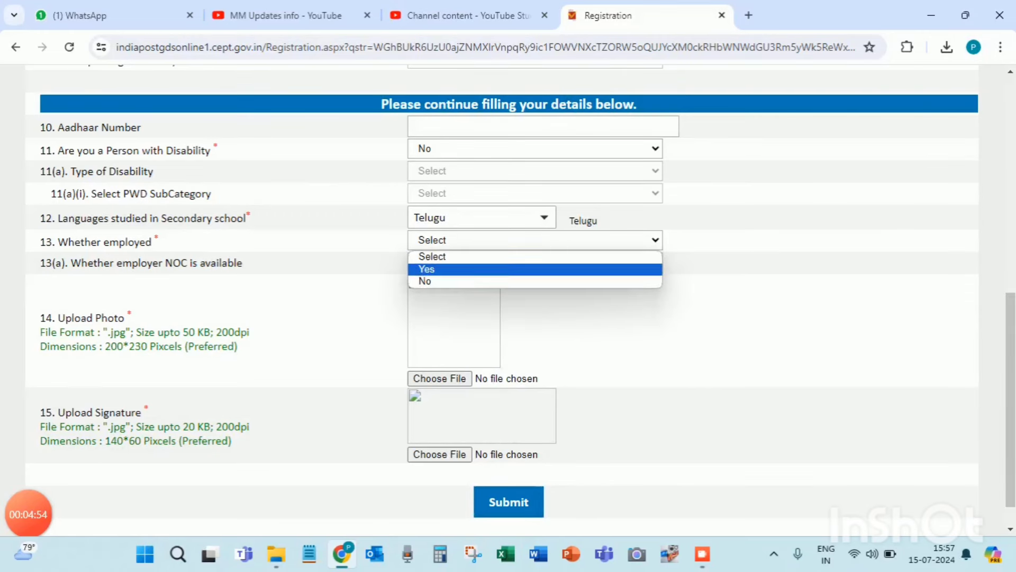
key("Return")
left_click_drag(696, 329, 696, 262)
left_click(535, 240)
left_click(697, 262)
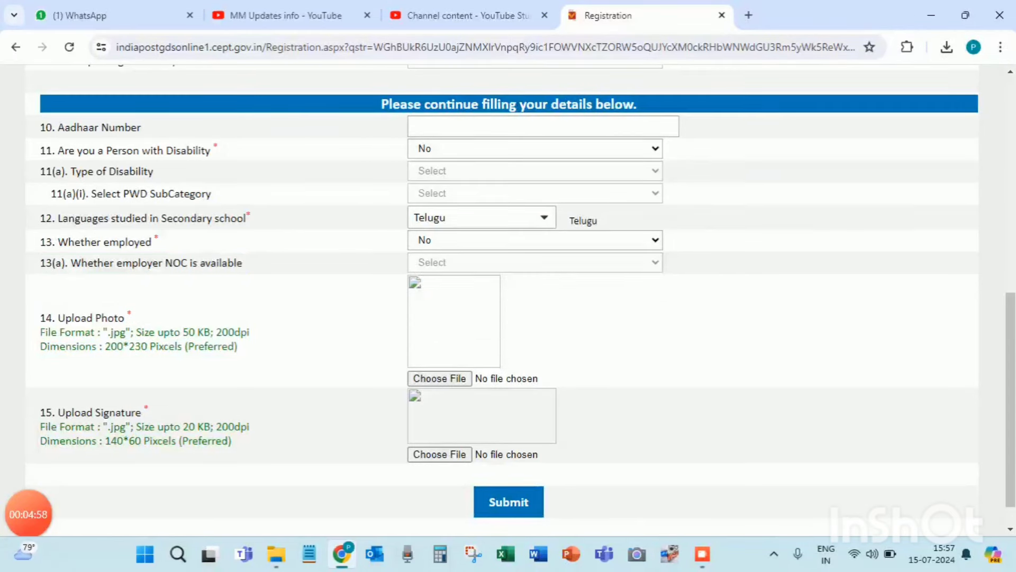
left_click(535, 240)
key("Up")
key("Return")
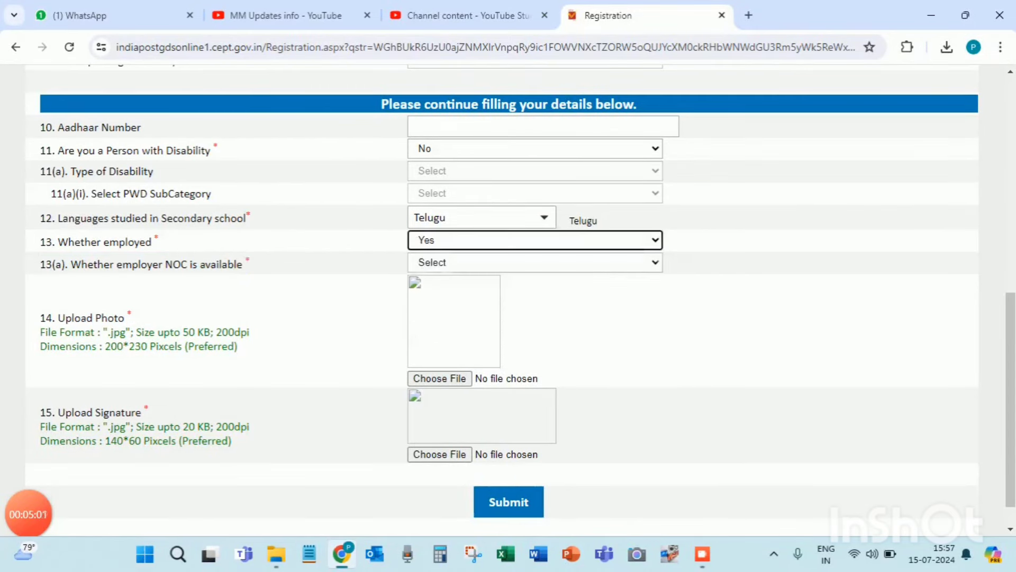
Step: Set '13(a) Whether employer NOC is available' to Yes
left_click(535, 262)
key("Down")
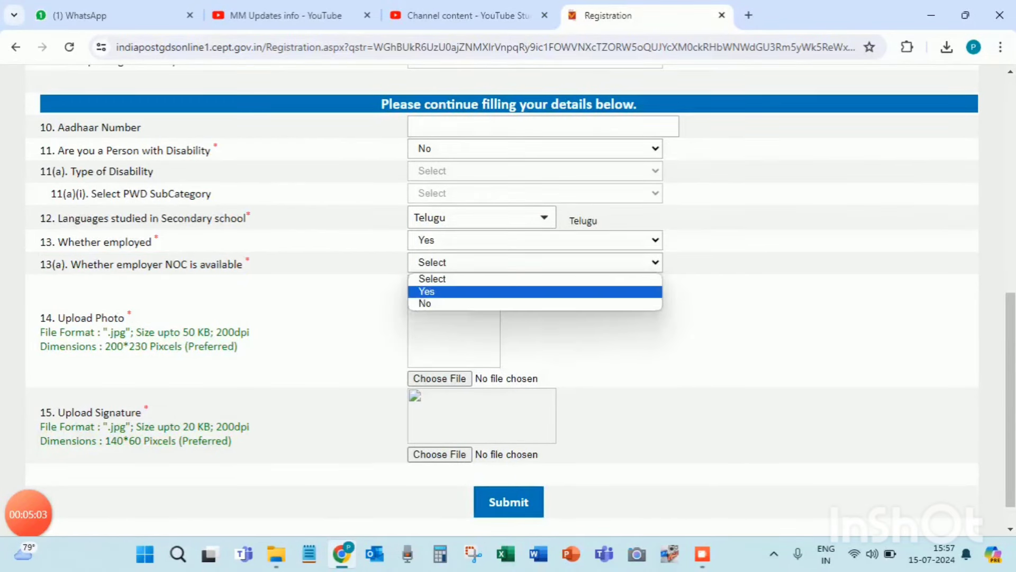
key("Down")
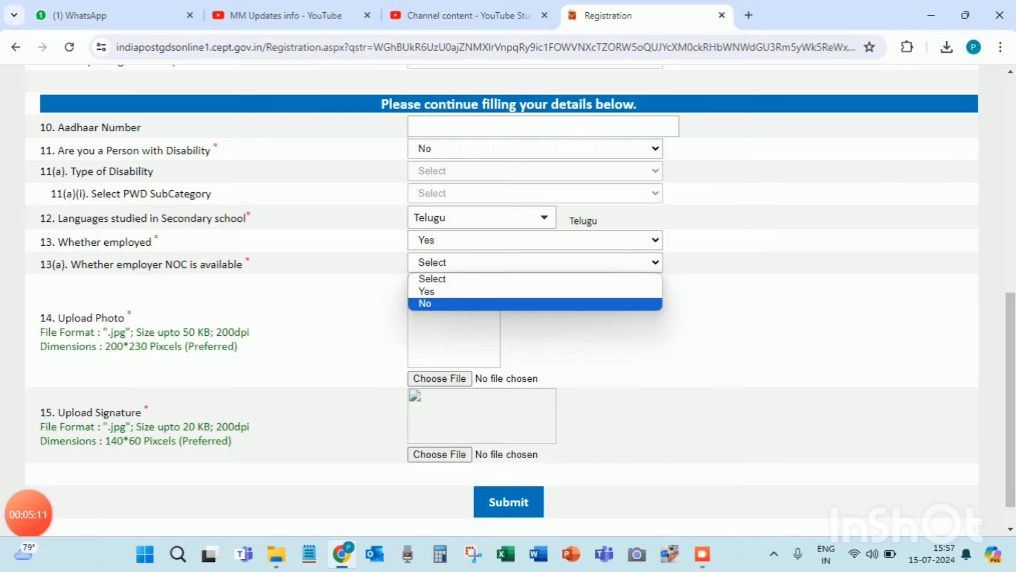
left_click_drag(163, 264, 251, 264)
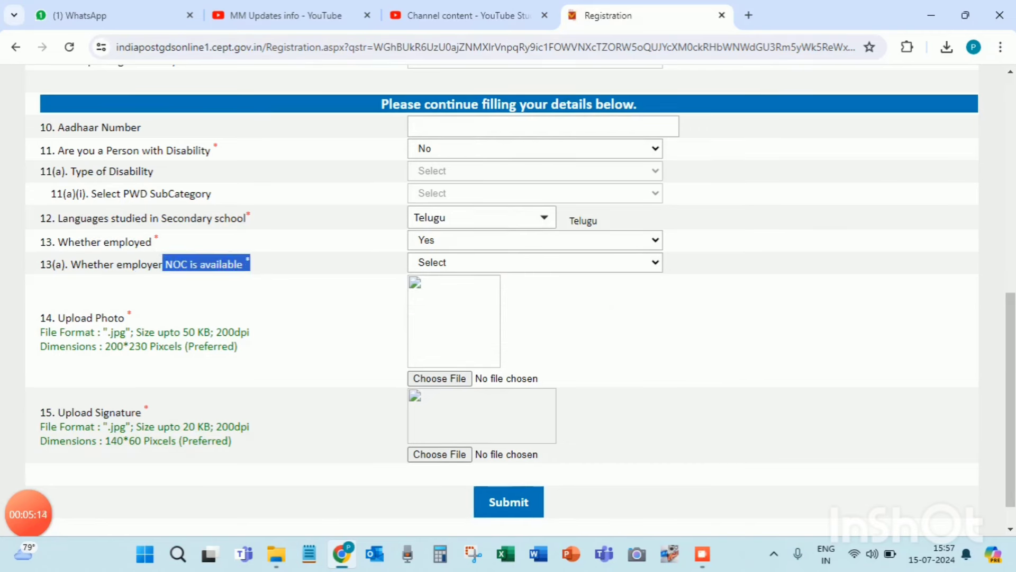
left_click(251, 264)
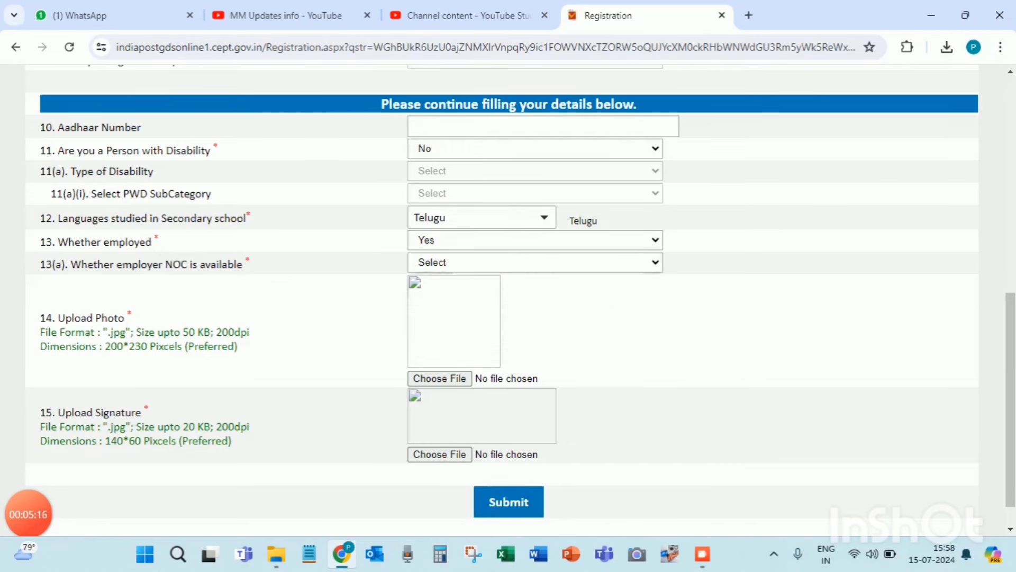
key("alt+Down")
key("Down")
key("Down")
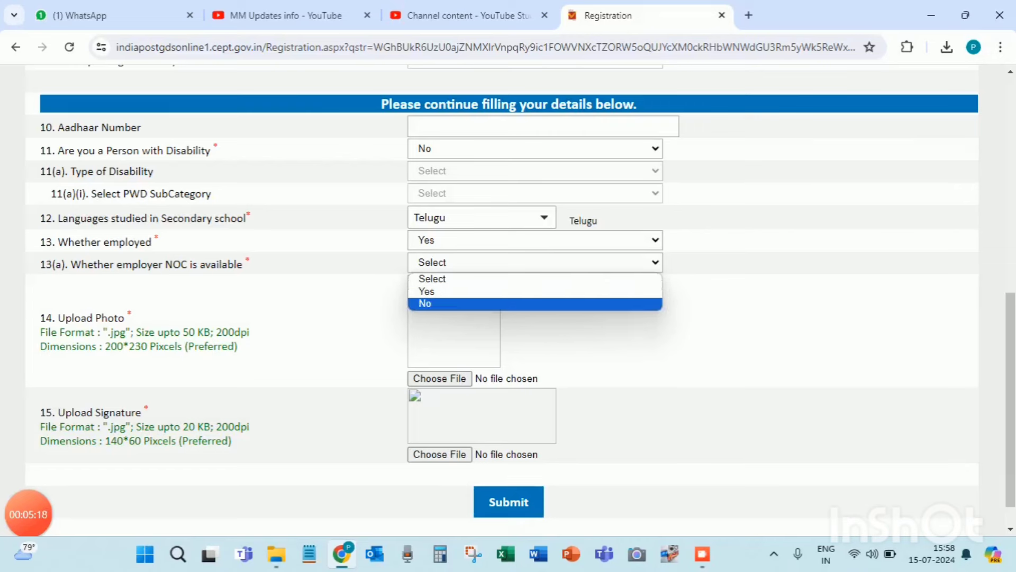
key("Escape")
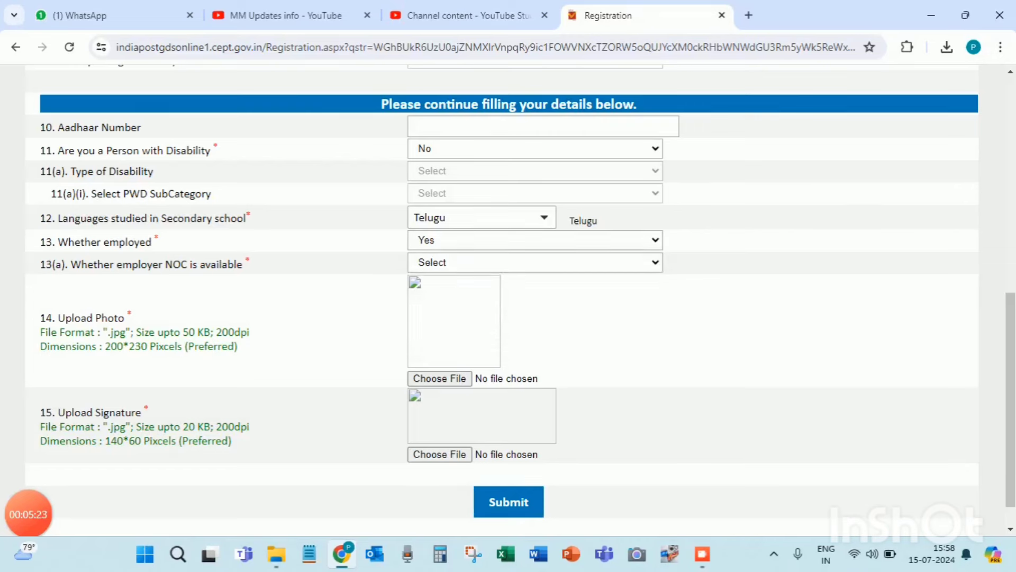
key("alt+Down")
key("Down")
key("Down")
key("Escape")
key("alt+Down")
key("Down")
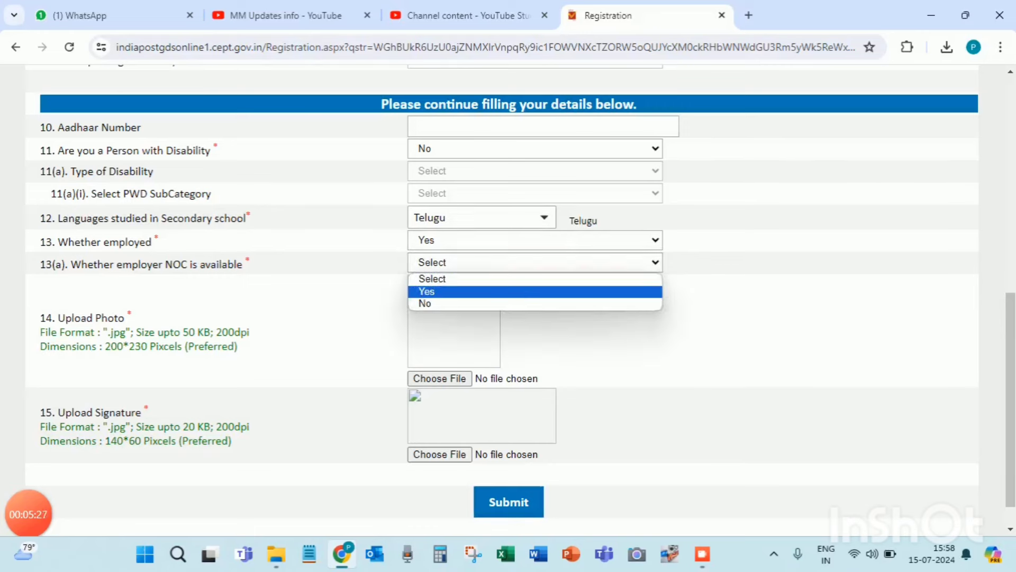
key("Down")
key("Return")
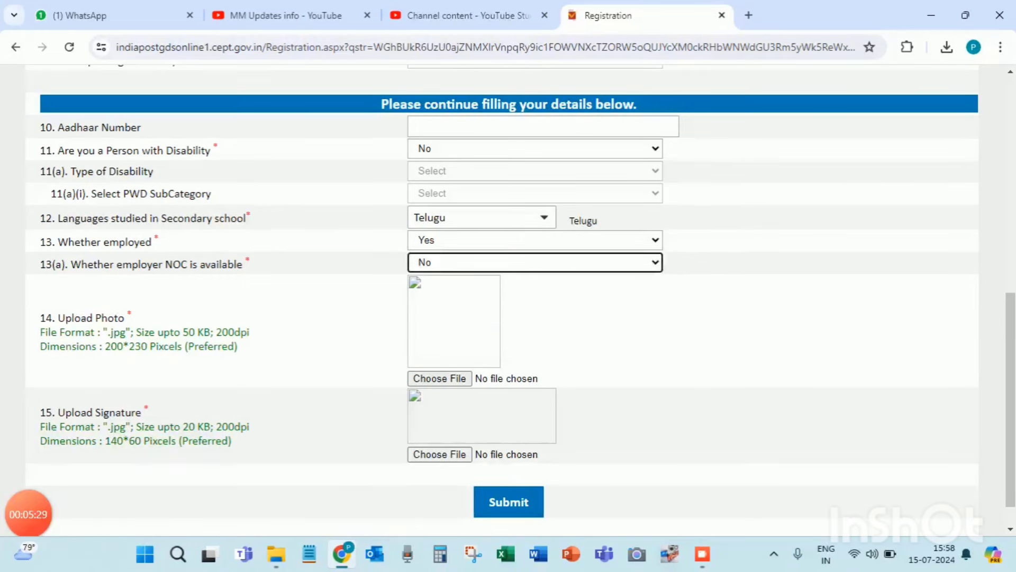
key("alt+Down")
key("Up")
key("Up")
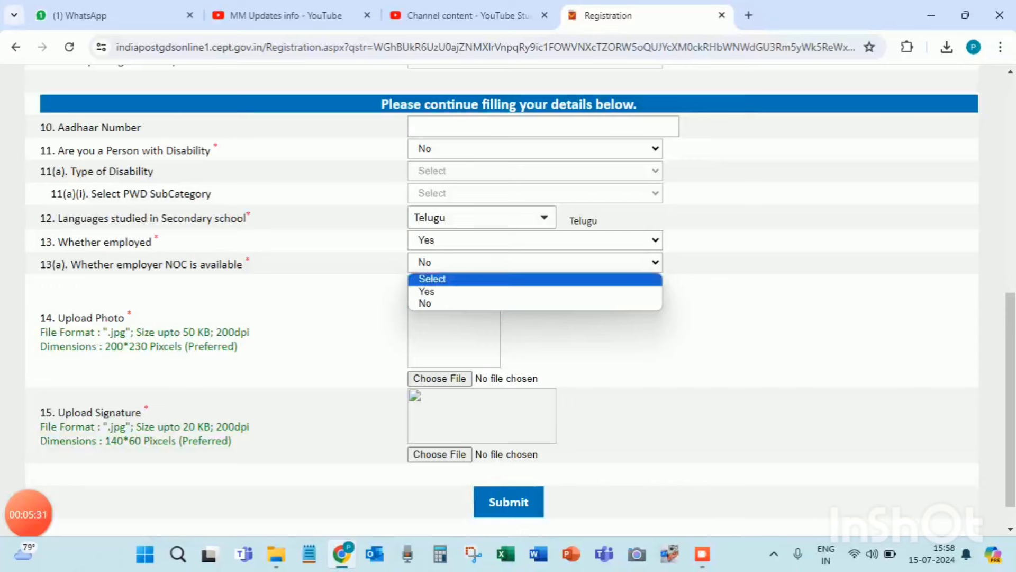
key("Down")
key("Escape")
key("Down")
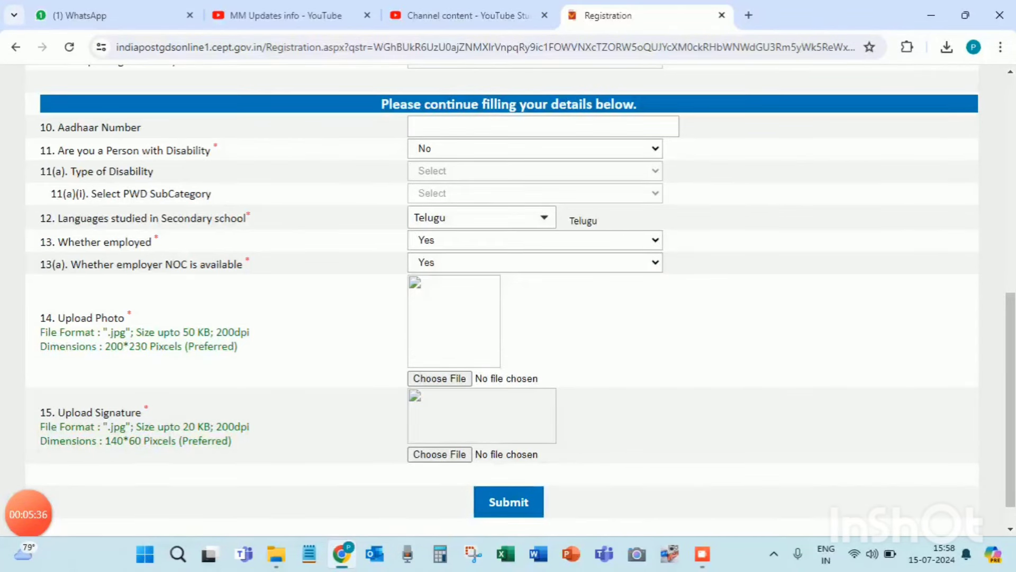
mouse_move(28, 514)
left_click(182, 513)
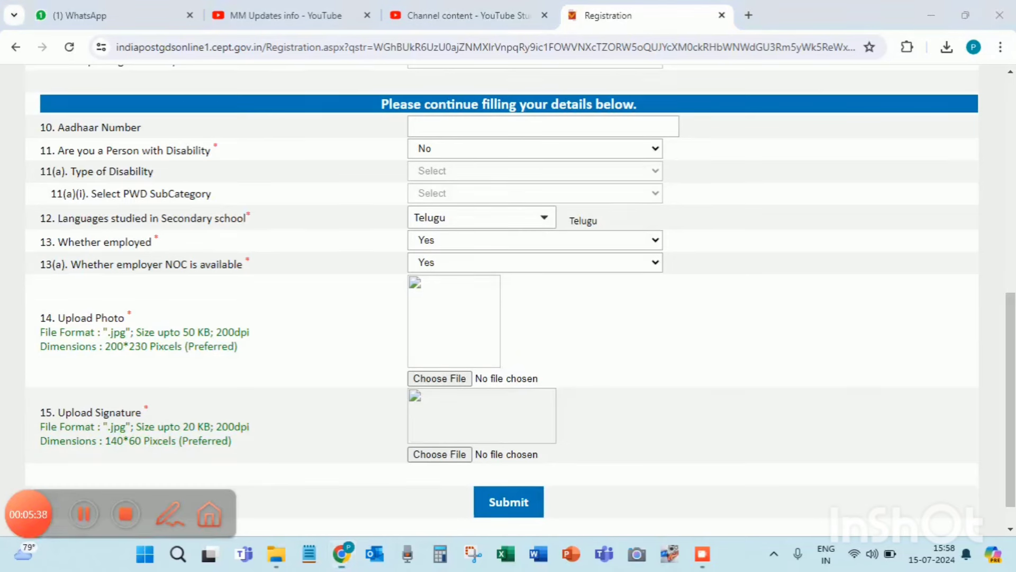
left_click_drag(5, 346, 164, 306)
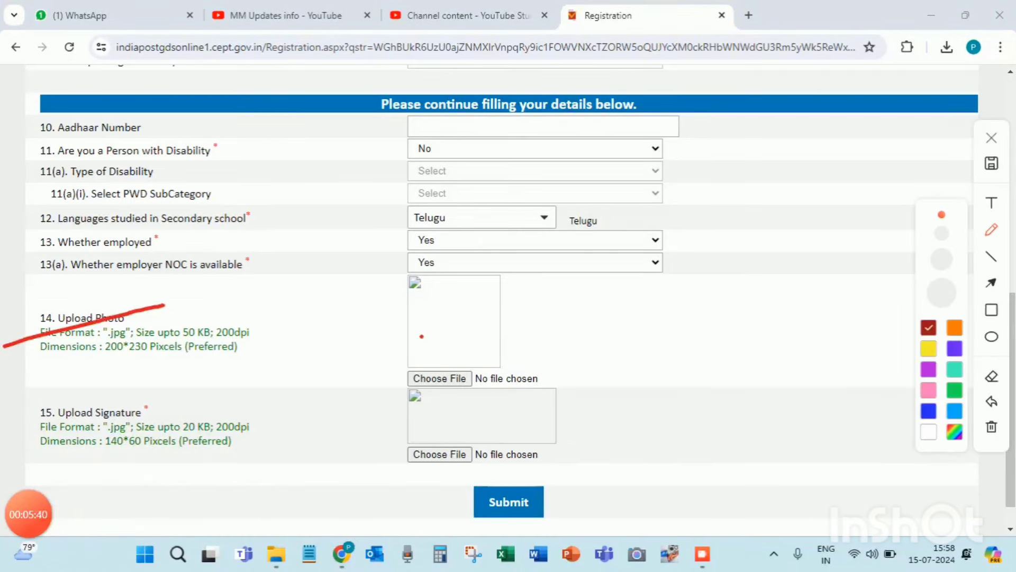
left_click_drag(422, 336, 541, 306)
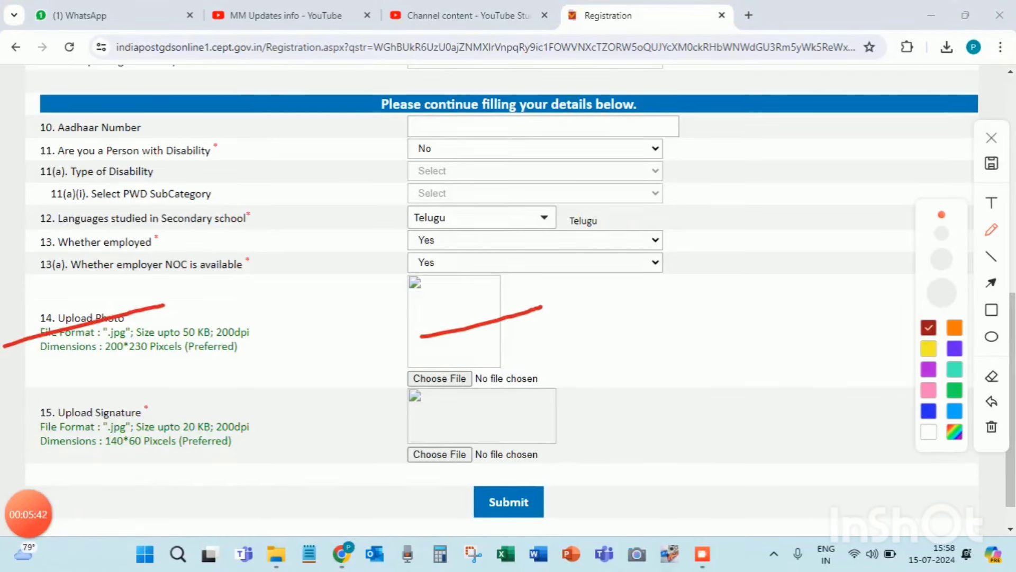
left_click_drag(103, 335, 202, 336)
left_click_drag(61, 419, 142, 416)
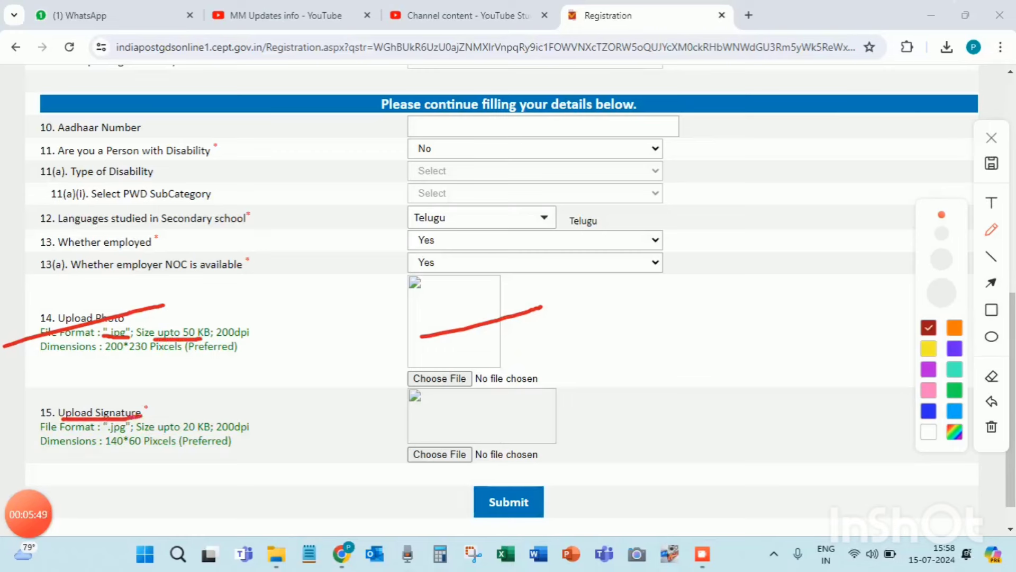
mouse_move(492, 354)
left_mouse_down()
mouse_move(580, 320)
mouse_move(402, 362)
mouse_move(497, 396)
mouse_move(458, 351)
left_mouse_up()
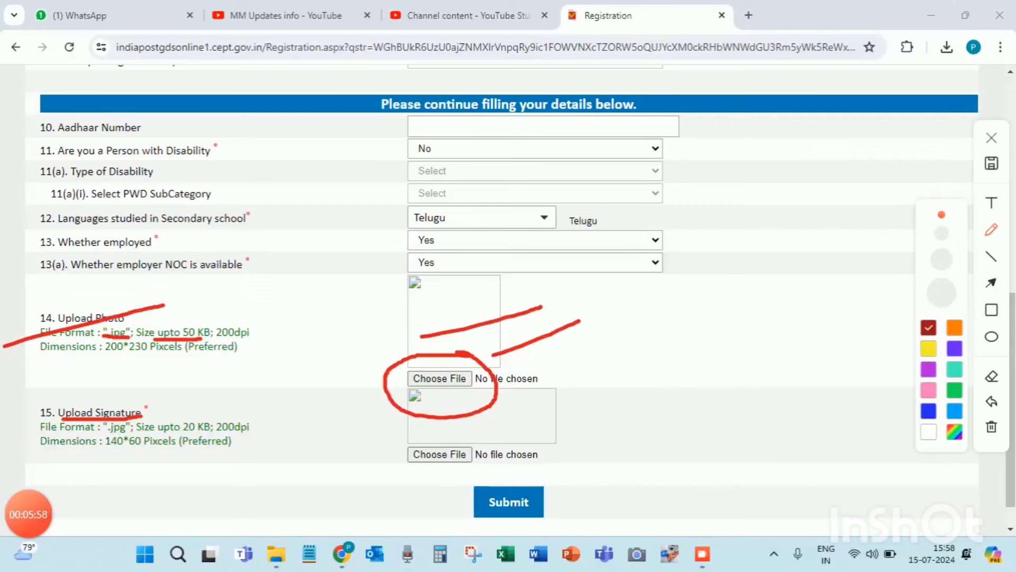
left_click_drag(541, 422, 657, 351)
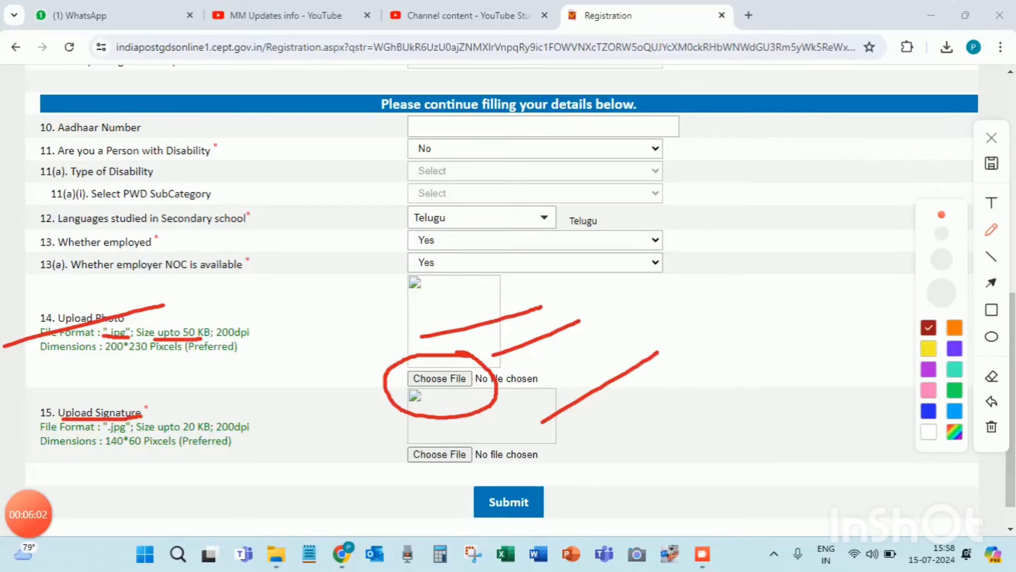
left_click_drag(158, 434, 209, 430)
left_click_drag(97, 438, 134, 437)
mouse_move(542, 433)
left_mouse_down()
mouse_move(417, 506)
mouse_move(447, 537)
mouse_move(573, 518)
mouse_move(548, 428)
mouse_move(527, 433)
left_mouse_up()
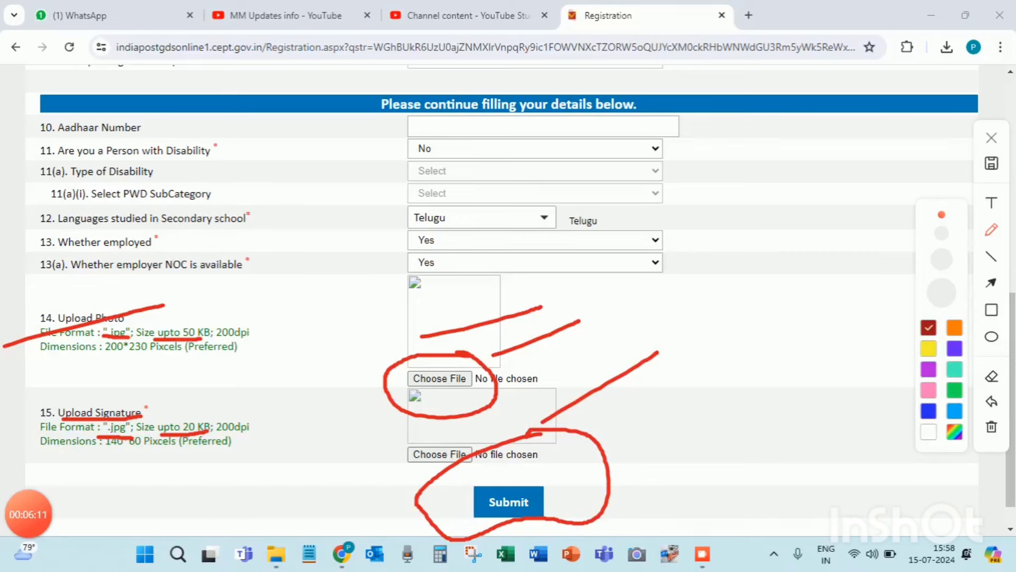
left_click(992, 137)
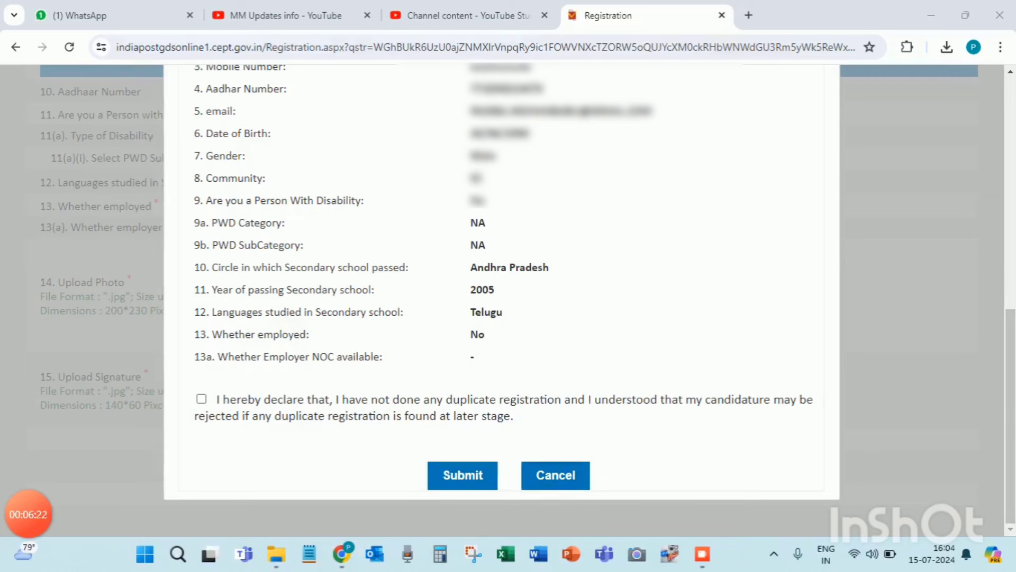
Step: Review the registration summary popup and tick the no-duplicate-registration declaration
mouse_move(28, 514)
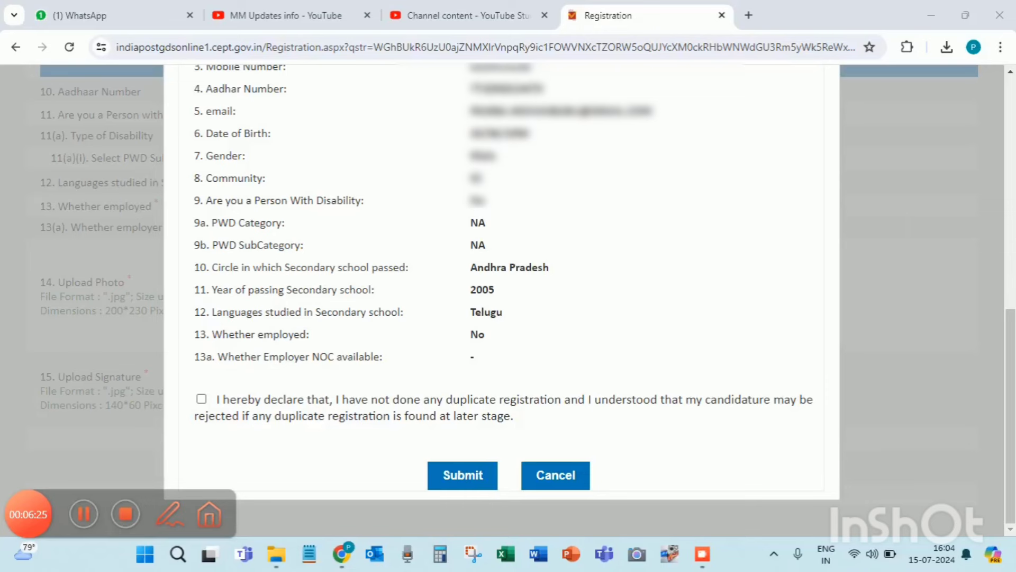
left_click(169, 513)
left_click_drag(523, 165, 650, 91)
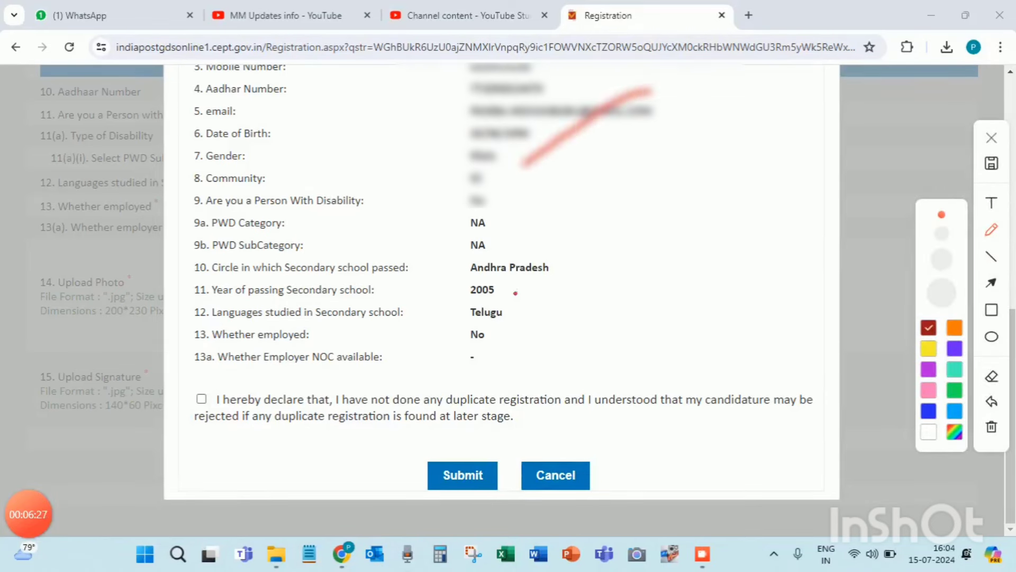
left_click_drag(515, 293, 704, 162)
mouse_move(189, 378)
left_mouse_down()
mouse_move(180, 397)
mouse_move(220, 428)
mouse_move(178, 382)
left_mouse_up()
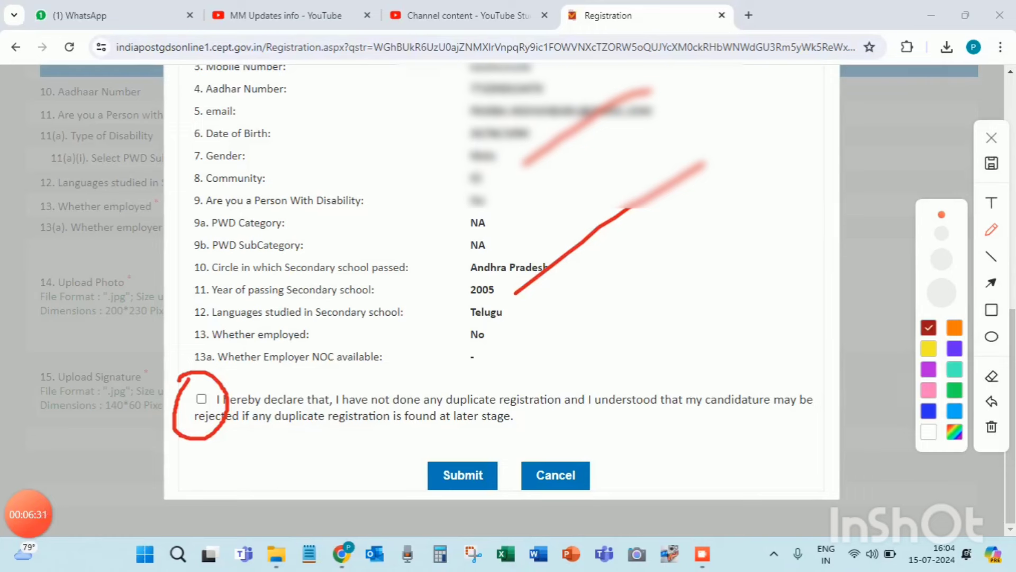
mouse_move(640, 74)
left_mouse_down()
mouse_move(723, 127)
mouse_move(672, 313)
left_mouse_up()
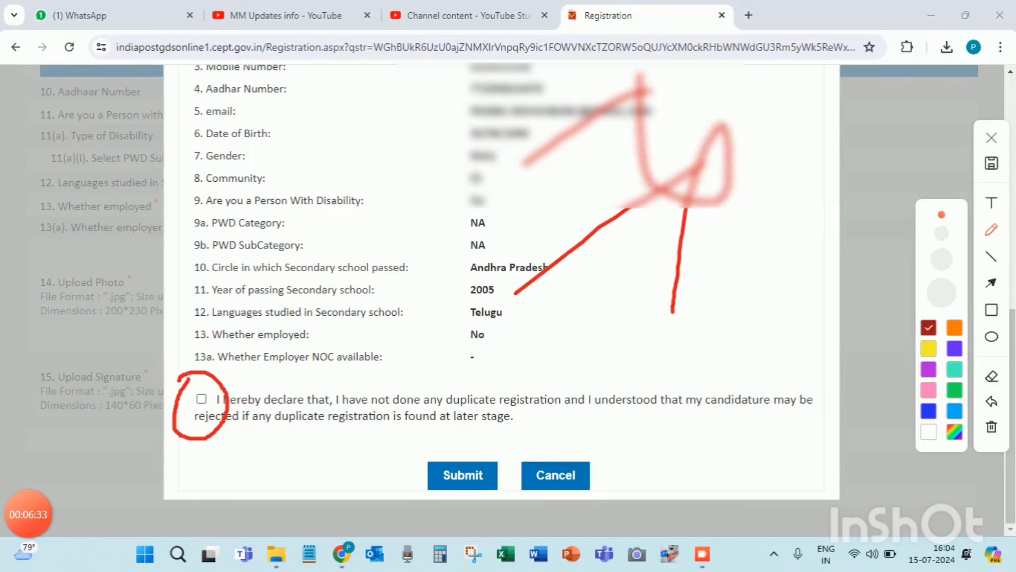
left_click_drag(188, 402, 215, 392)
mouse_move(471, 436)
left_mouse_down()
mouse_move(401, 467)
mouse_move(476, 523)
mouse_move(503, 444)
mouse_move(453, 444)
left_mouse_up()
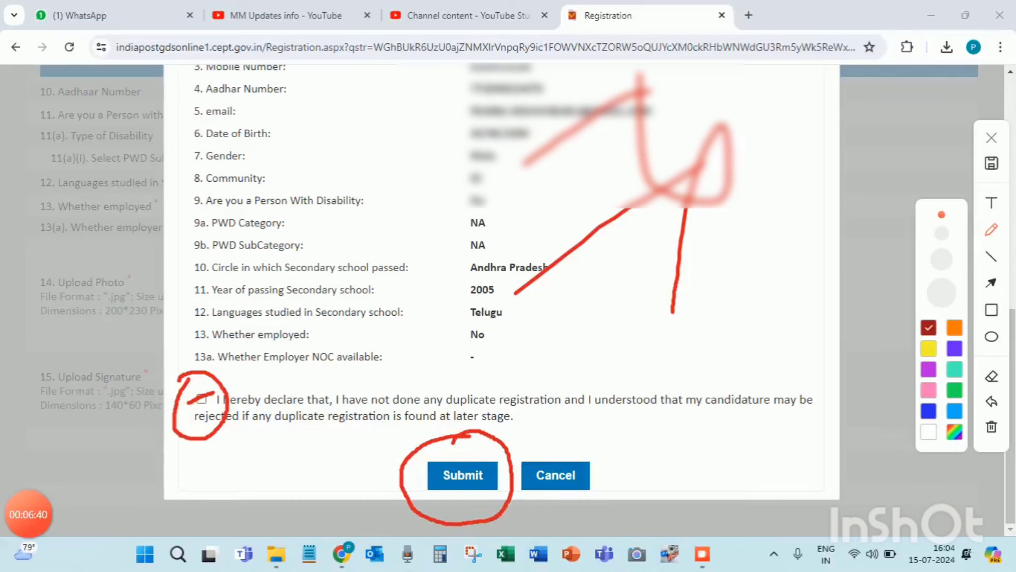
key("Escape")
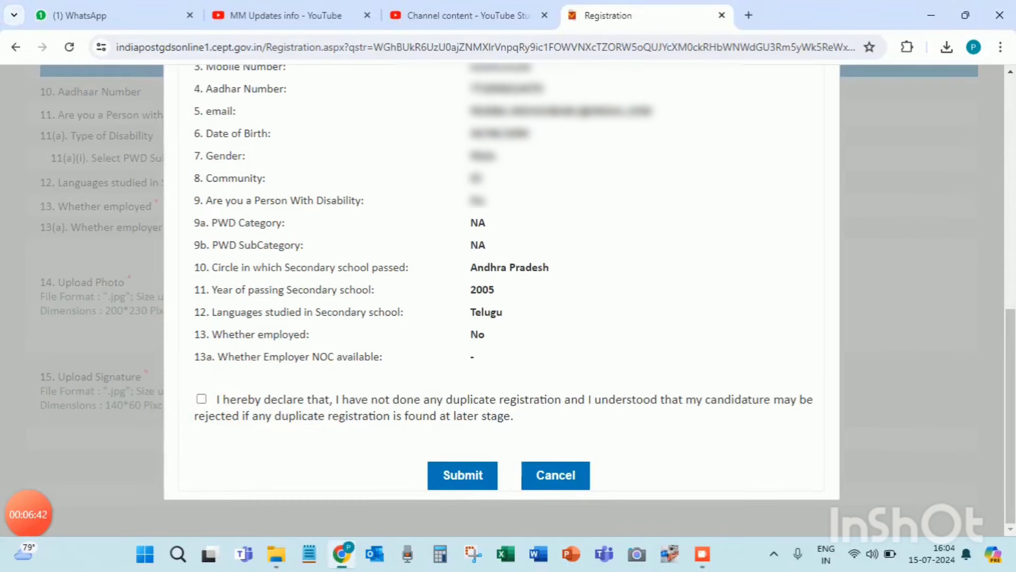
left_click(201, 399)
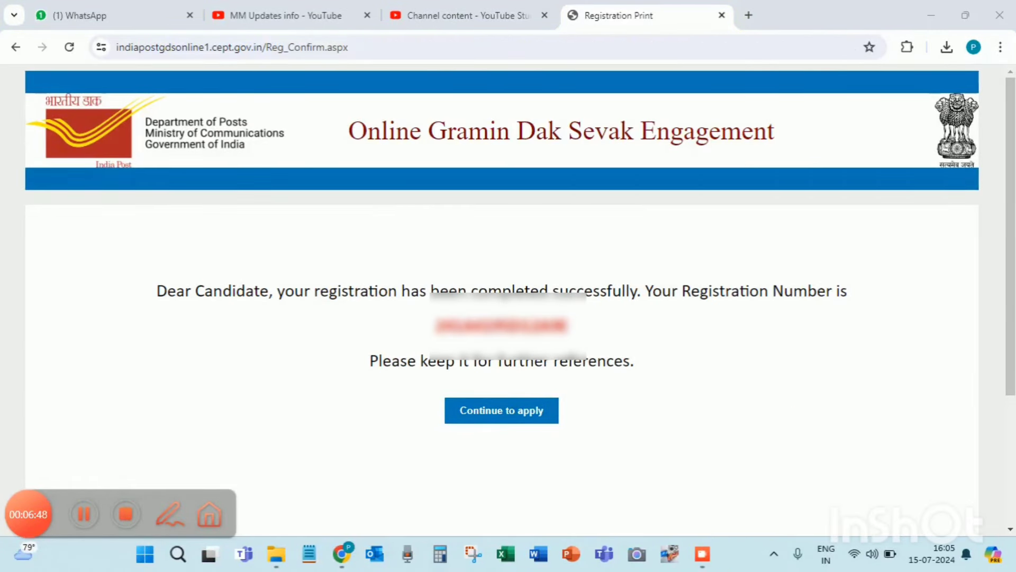
Step: Submit the declaration popup and view the issued Registration Number page
left_click(170, 515)
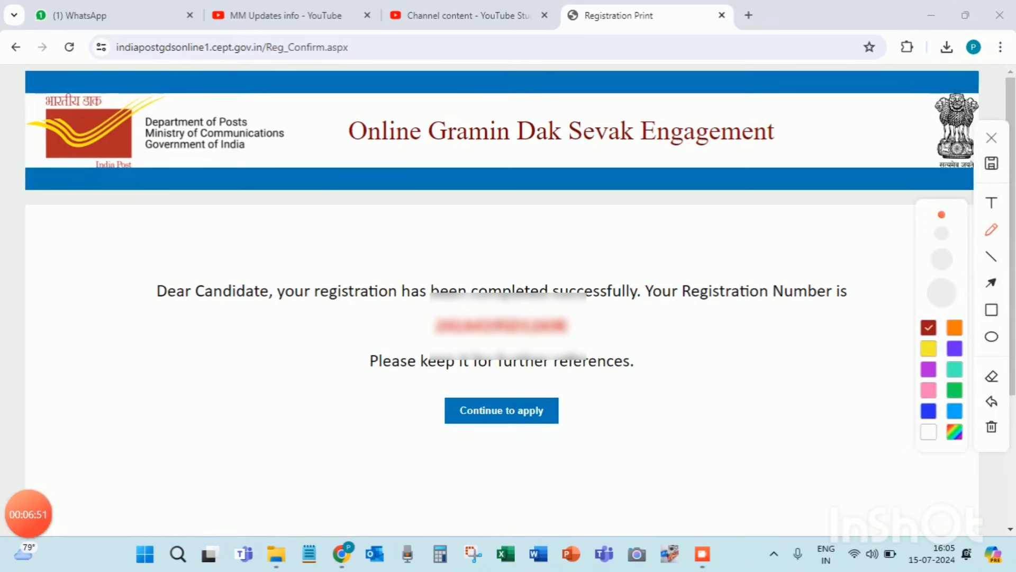
left_click_drag(140, 317, 349, 218)
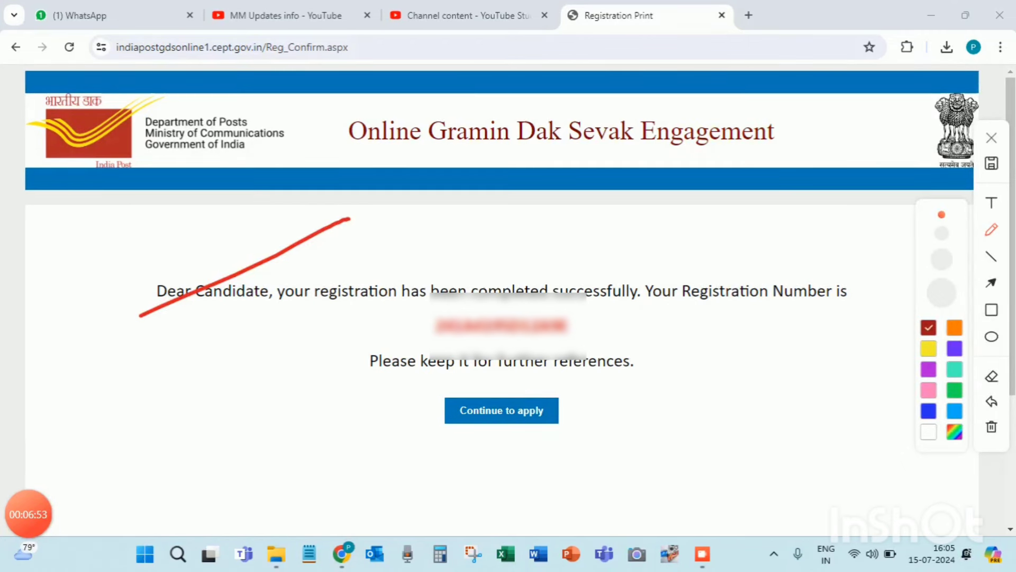
left_click_drag(281, 308, 832, 293)
left_click(656, 301)
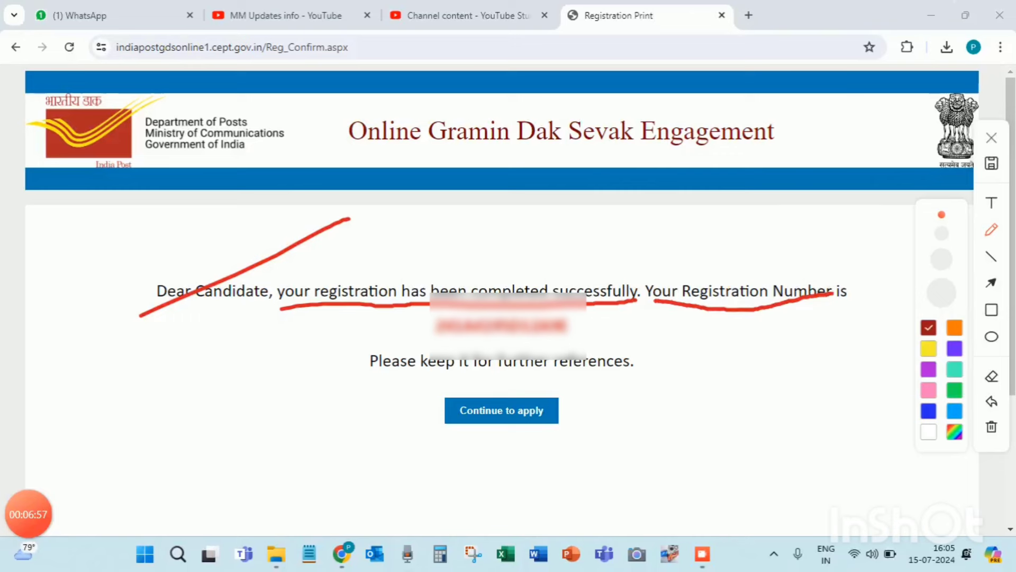
mouse_move(601, 316)
left_mouse_down()
mouse_move(524, 300)
mouse_move(401, 325)
mouse_move(545, 350)
mouse_move(599, 323)
mouse_move(741, 211)
left_mouse_up()
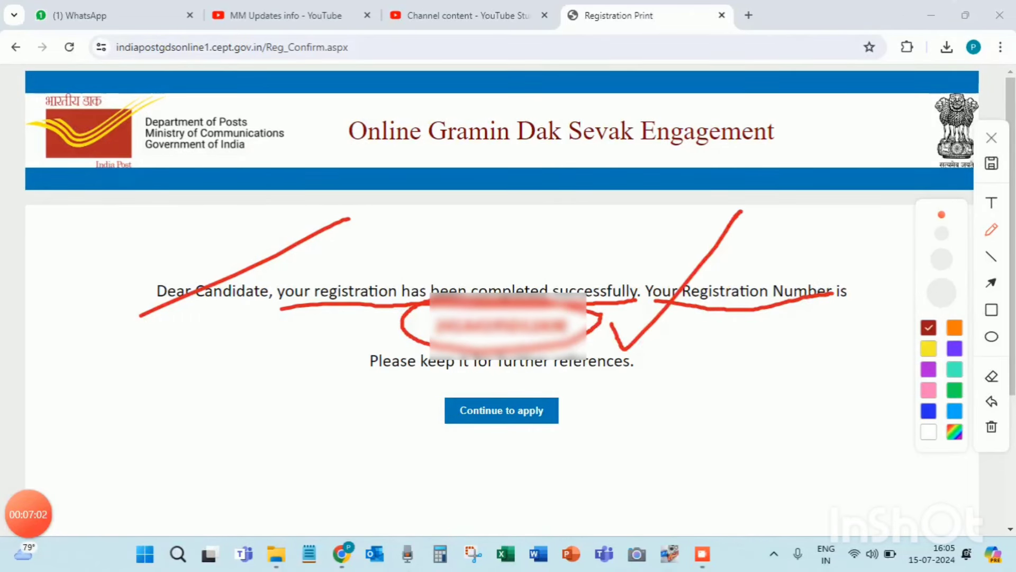
left_click_drag(370, 383, 630, 382)
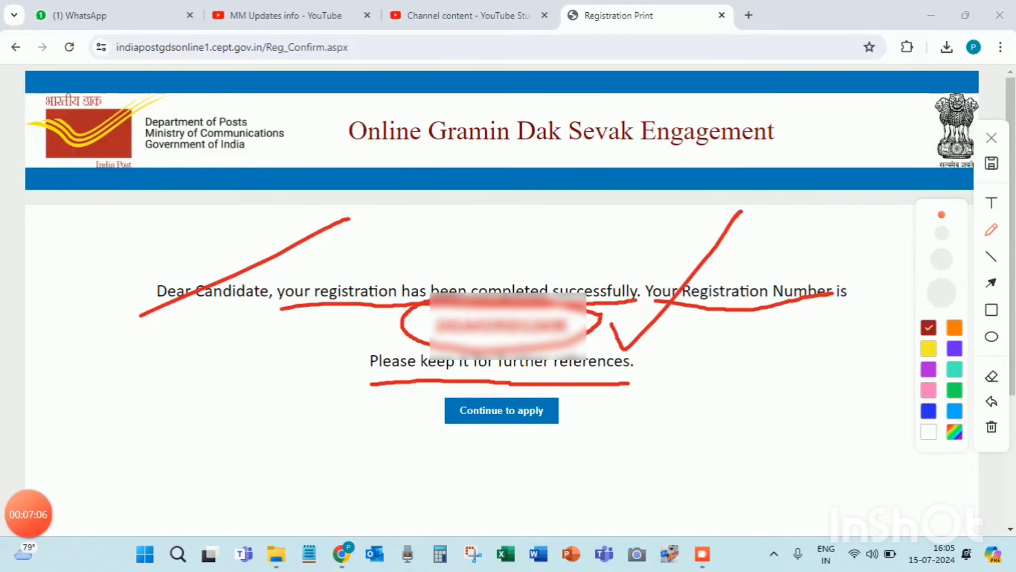
mouse_move(458, 445)
left_mouse_down()
mouse_move(587, 427)
mouse_move(431, 385)
mouse_move(461, 448)
left_mouse_up()
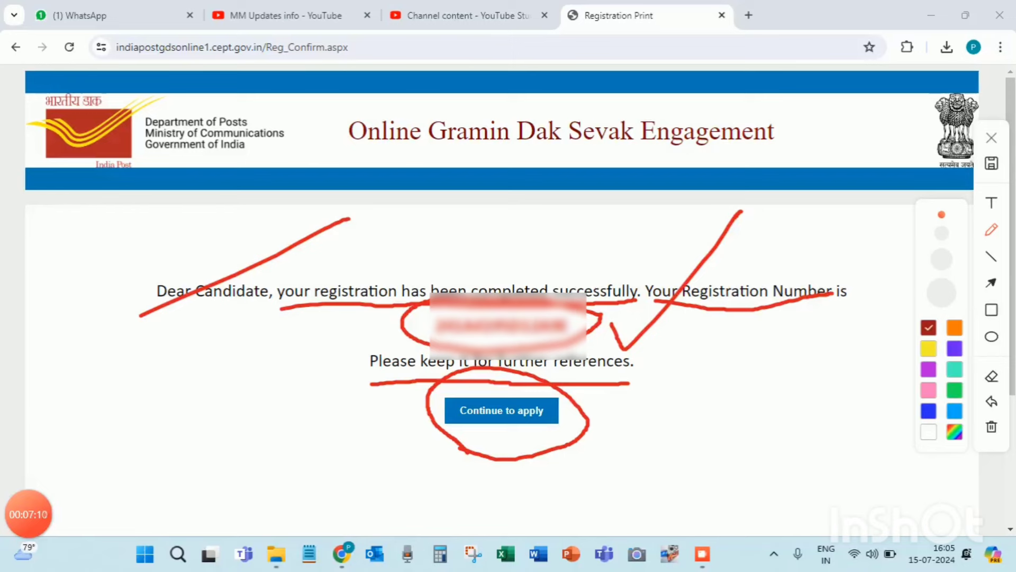
left_click(992, 137)
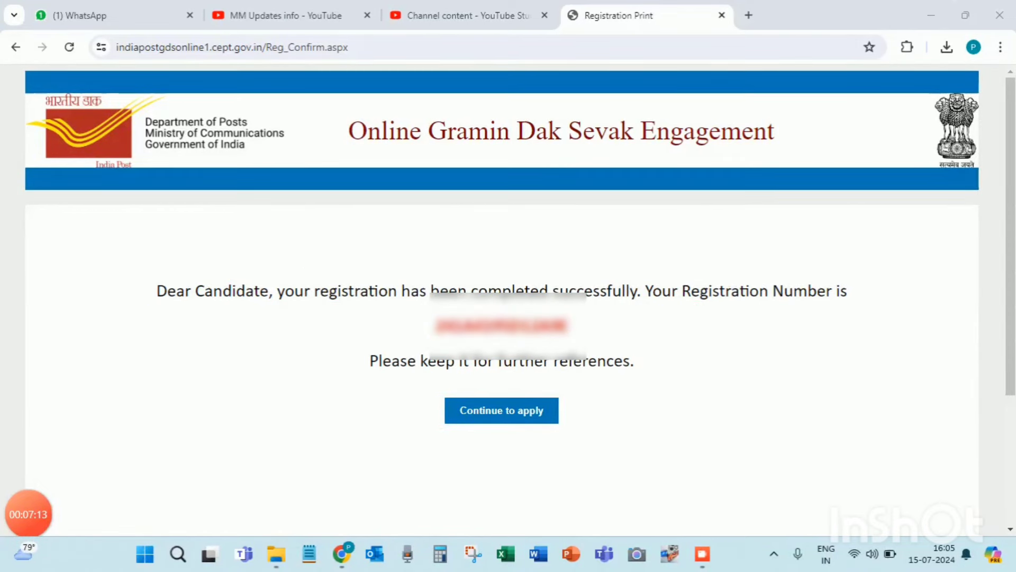
mouse_move(29, 514)
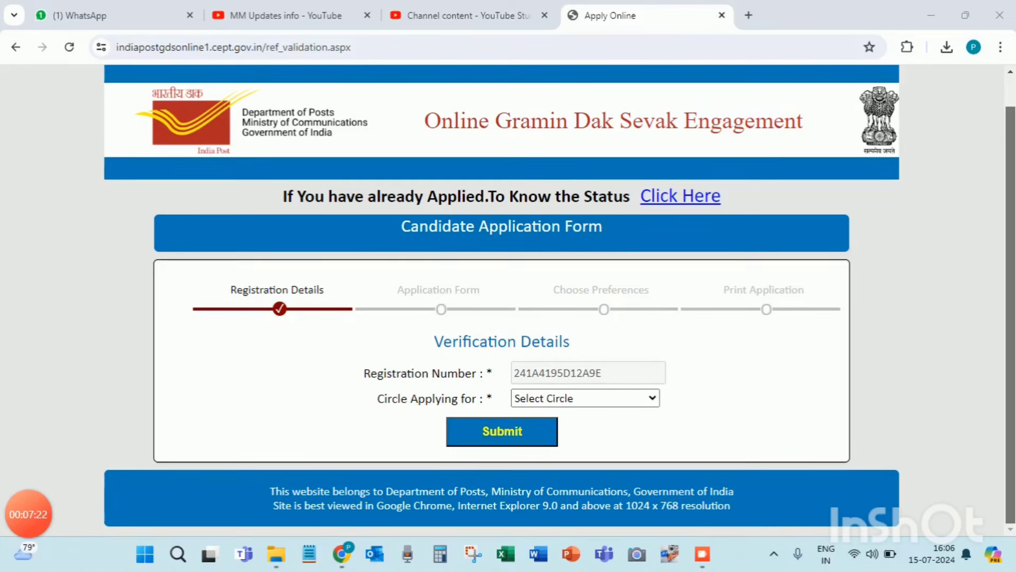
Step: Choose Andhra Pradesh as the Circle Applying for and submit it with the registration number
mouse_move(28, 513)
left_click(170, 513)
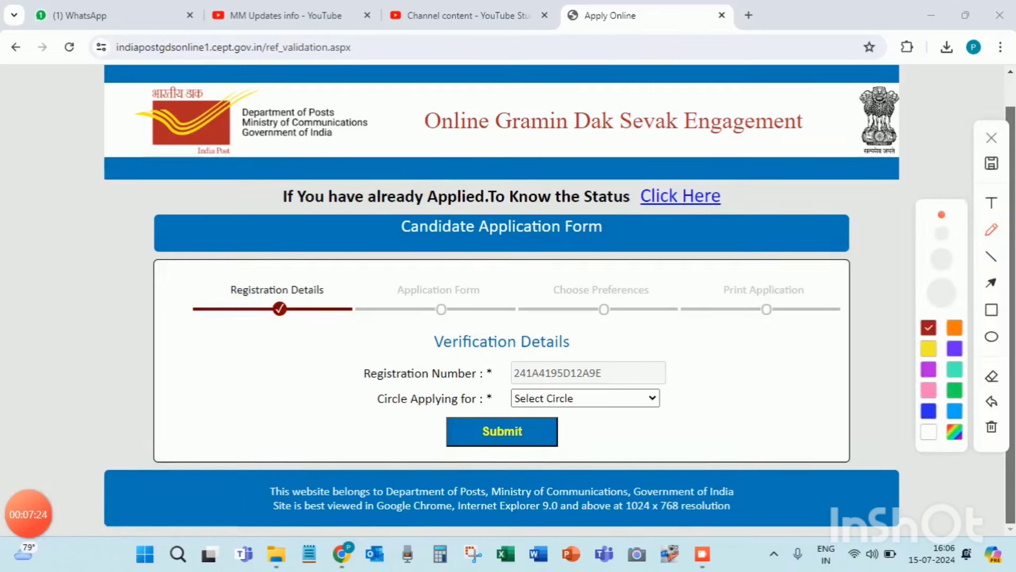
left_click_drag(216, 287, 363, 233)
mouse_move(398, 263)
left_mouse_down()
mouse_move(412, 284)
mouse_move(551, 221)
left_mouse_up()
mouse_move(570, 260)
left_mouse_down()
mouse_move(586, 283)
mouse_move(692, 239)
left_mouse_up()
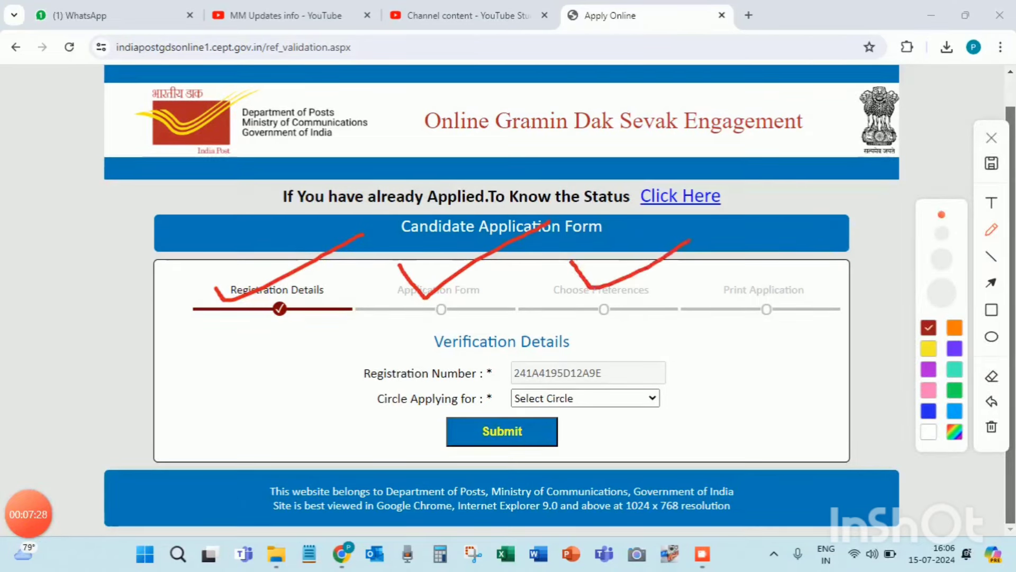
mouse_move(736, 263)
left_mouse_down()
mouse_move(754, 292)
mouse_move(854, 229)
left_mouse_up()
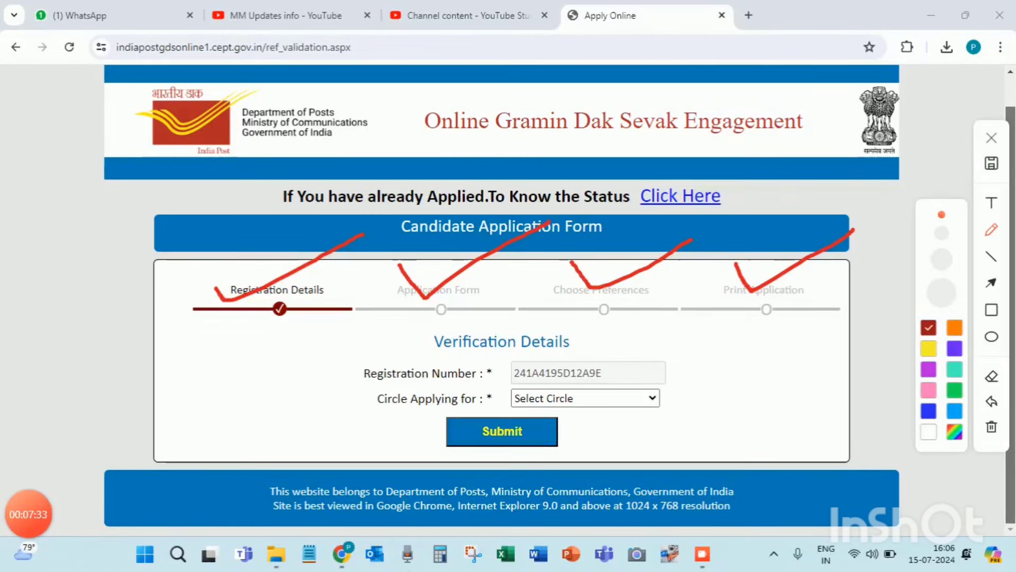
left_click(992, 137)
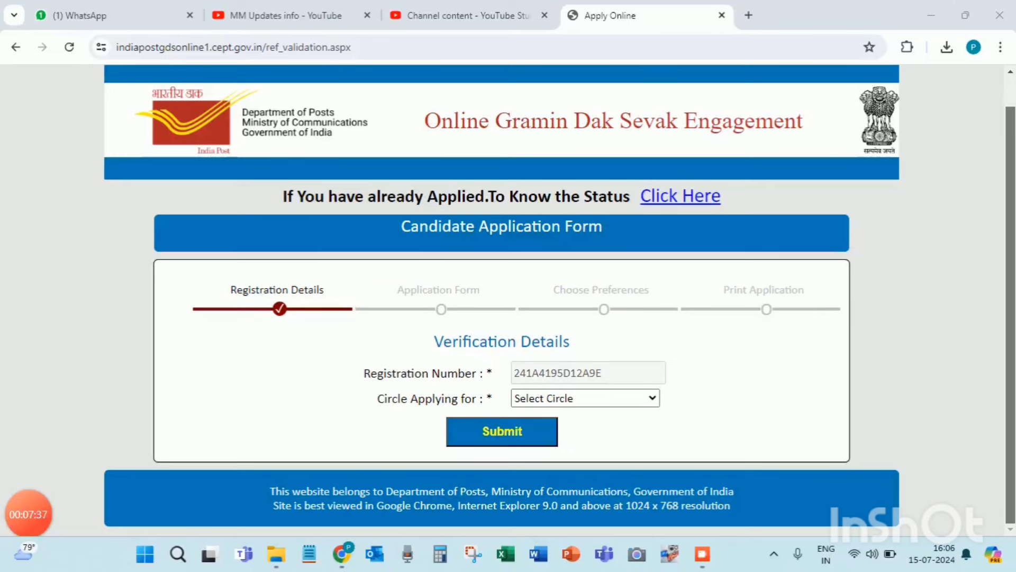
left_click(586, 398)
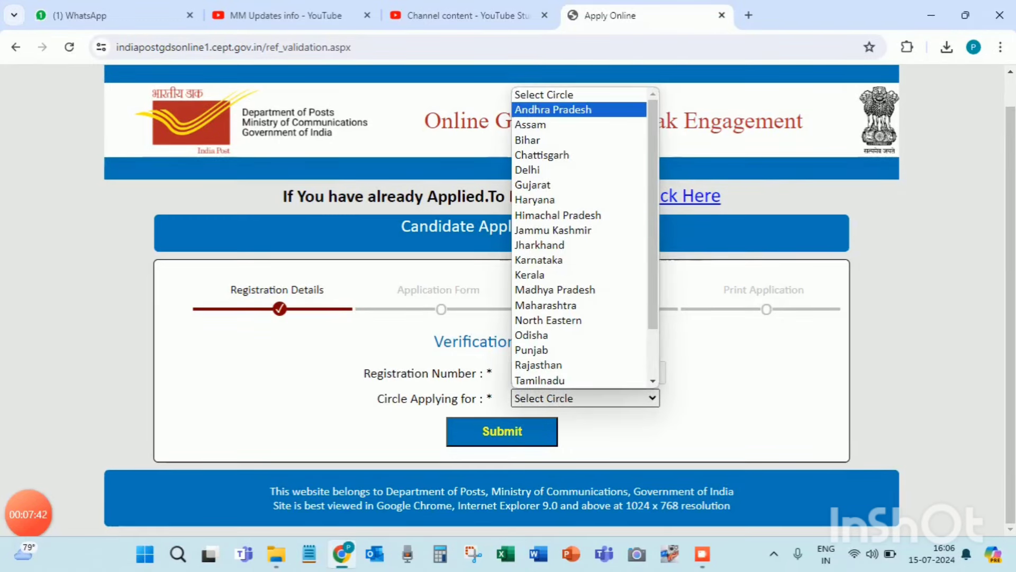
key("Return")
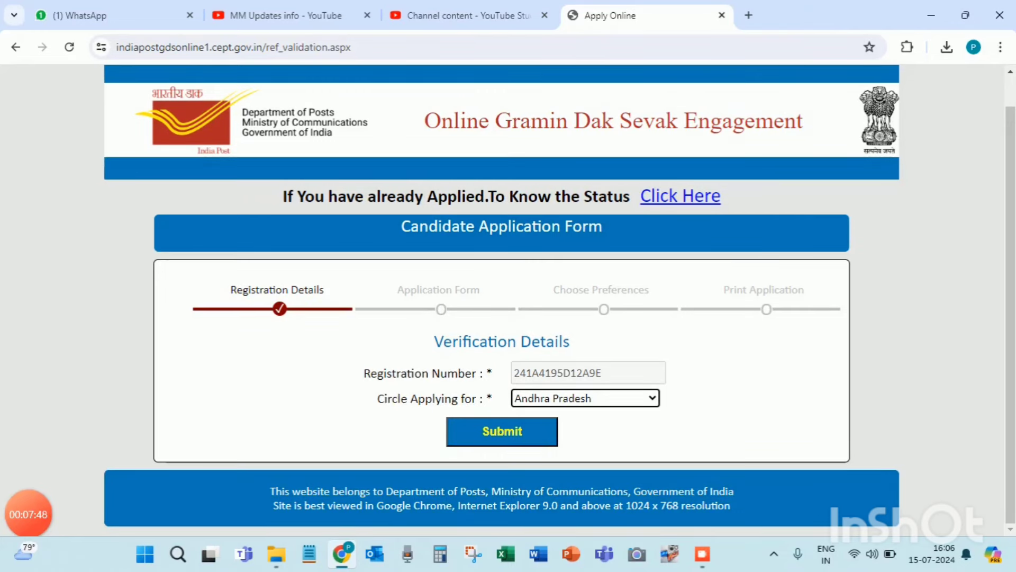
key("Return")
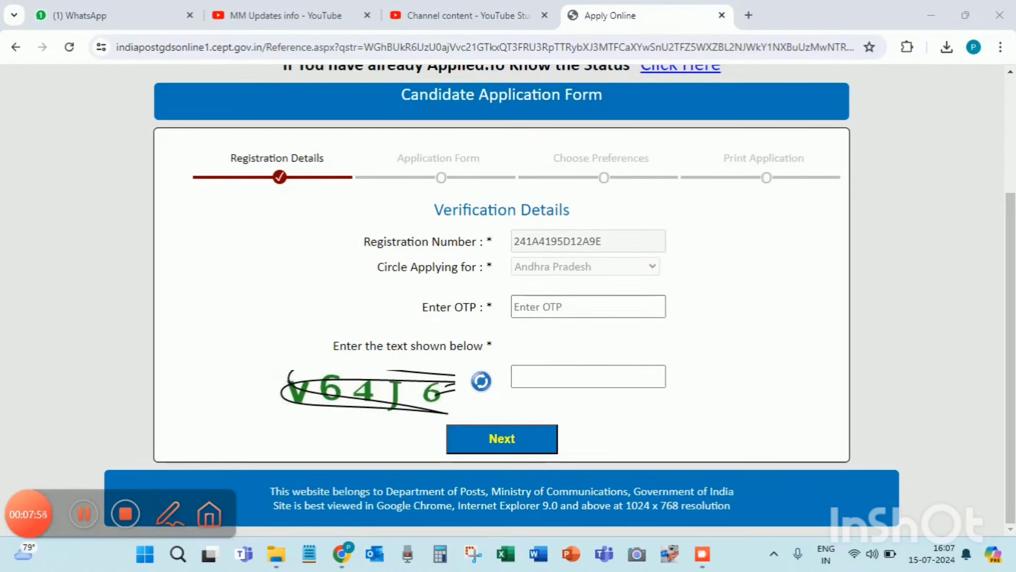
Step: Enter the received OTP and the displayed captcha characters, then submit the verification
left_click(170, 512)
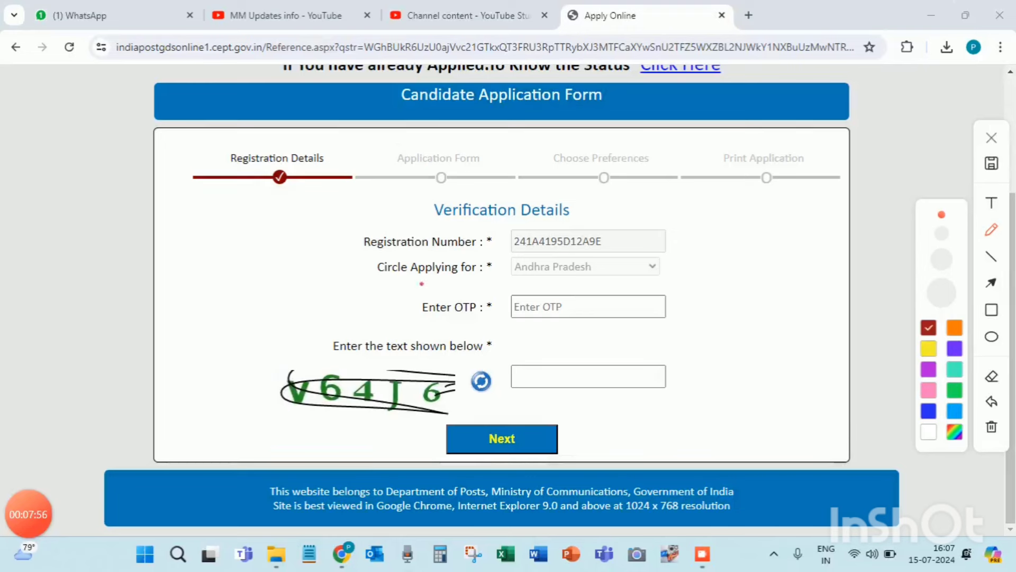
mouse_move(422, 285)
left_mouse_down()
mouse_move(396, 342)
mouse_move(700, 353)
mouse_move(624, 276)
mouse_move(477, 279)
left_mouse_up()
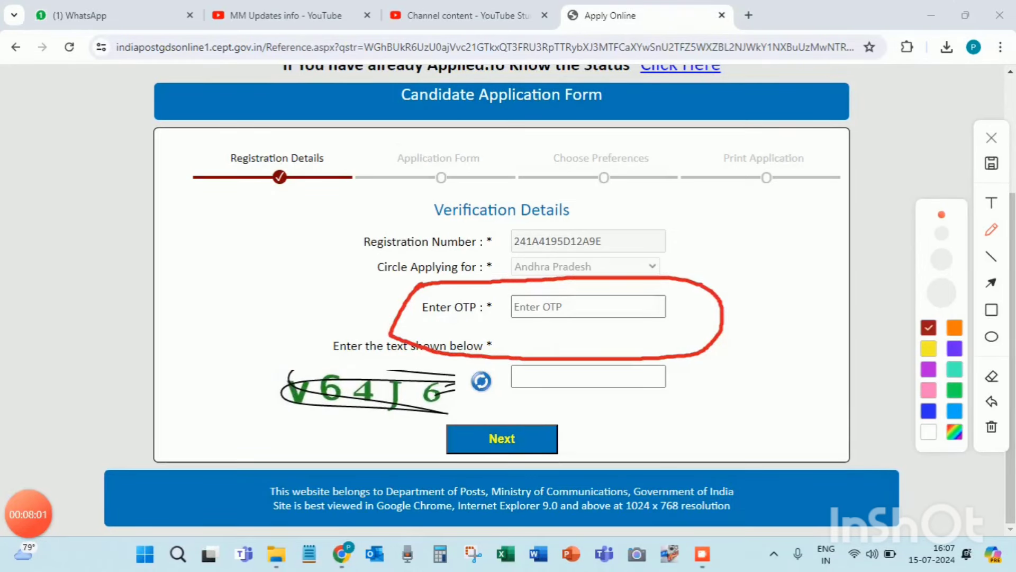
left_click_drag(548, 321, 702, 245)
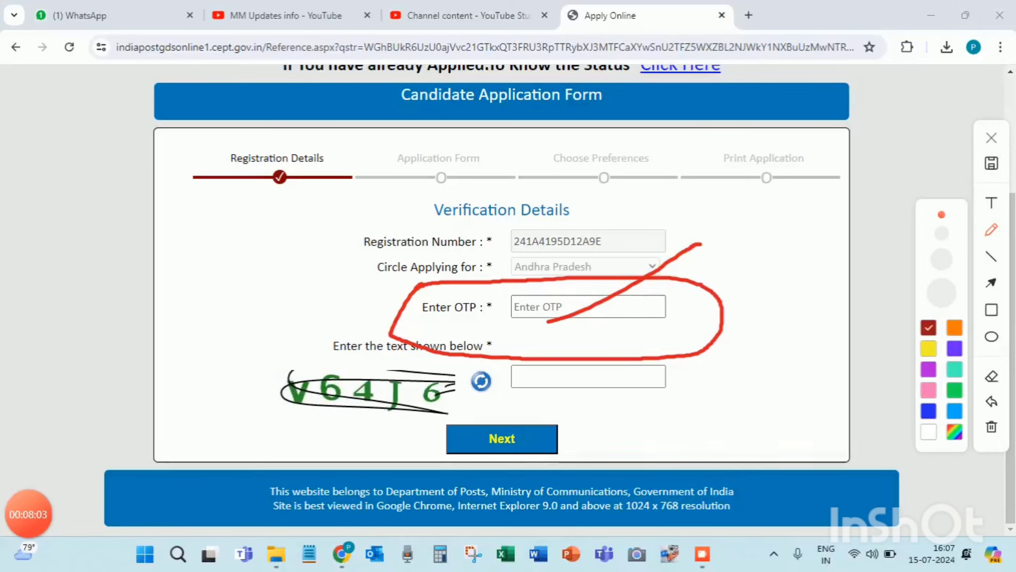
left_click_drag(290, 429, 392, 421)
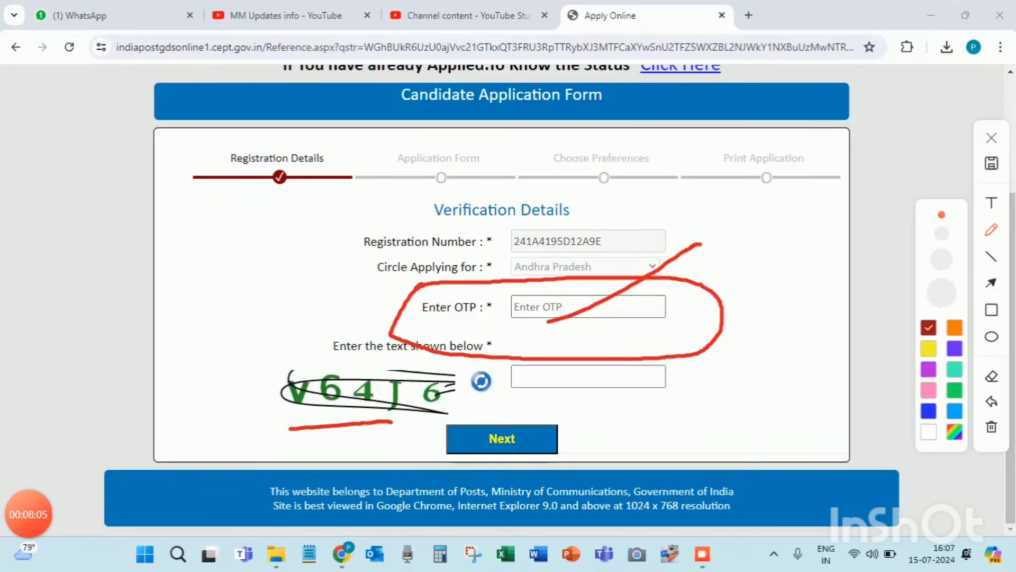
left_click_drag(543, 402, 667, 387)
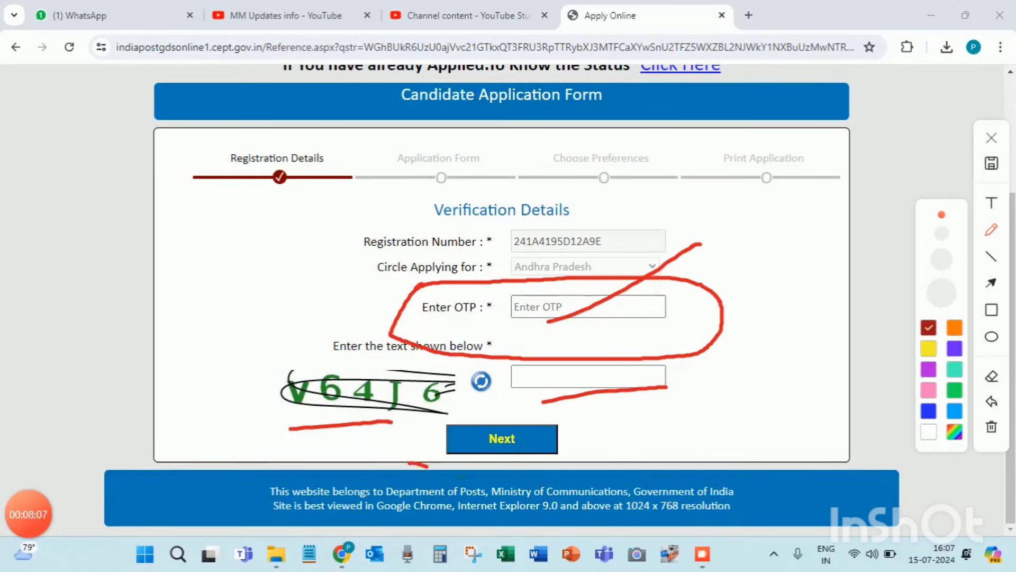
mouse_move(409, 463)
left_mouse_down()
mouse_move(603, 431)
mouse_move(433, 430)
mouse_move(410, 466)
left_mouse_up()
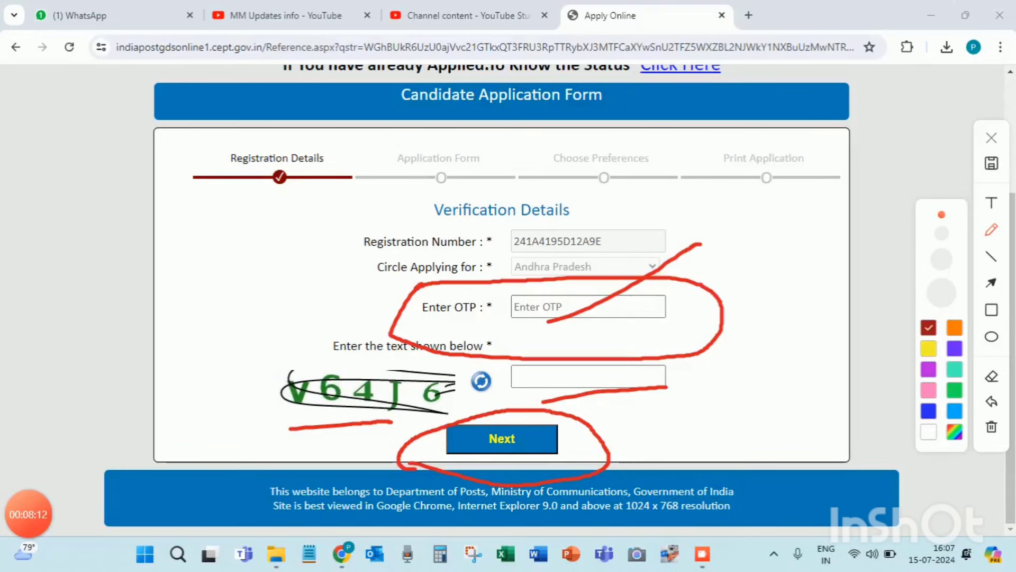
left_click(991, 138)
left_click(588, 306)
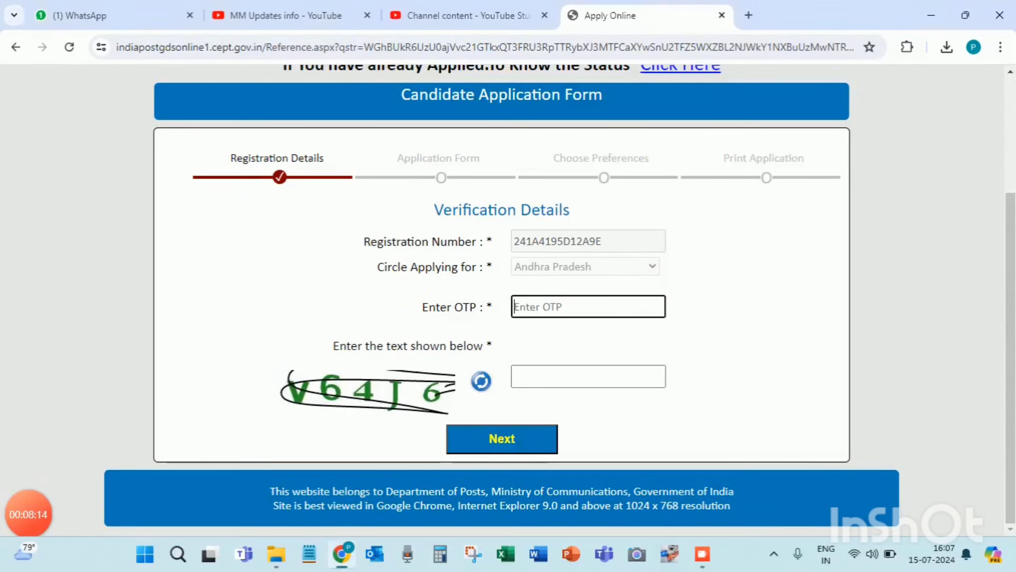
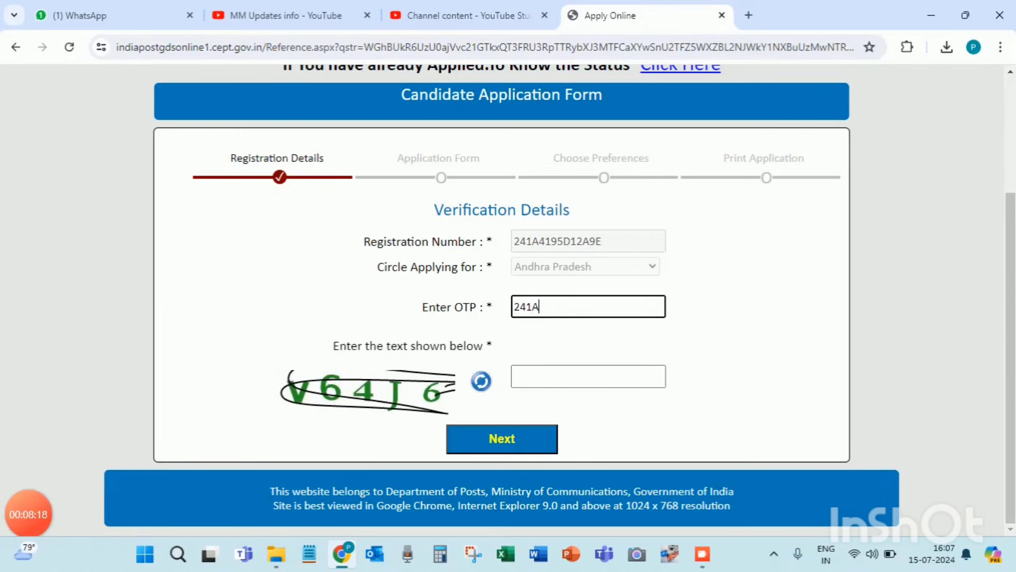
left_click(588, 376)
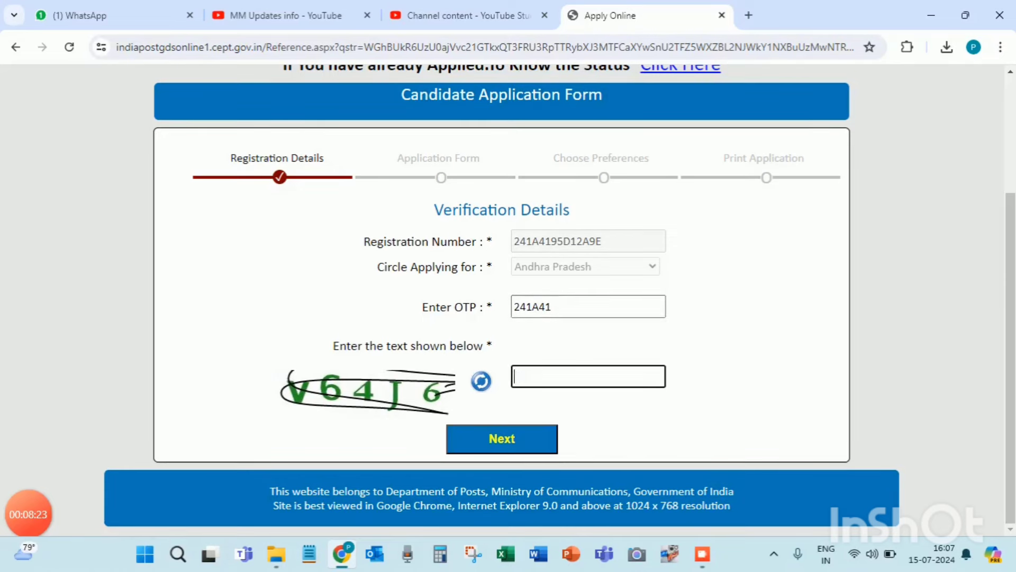
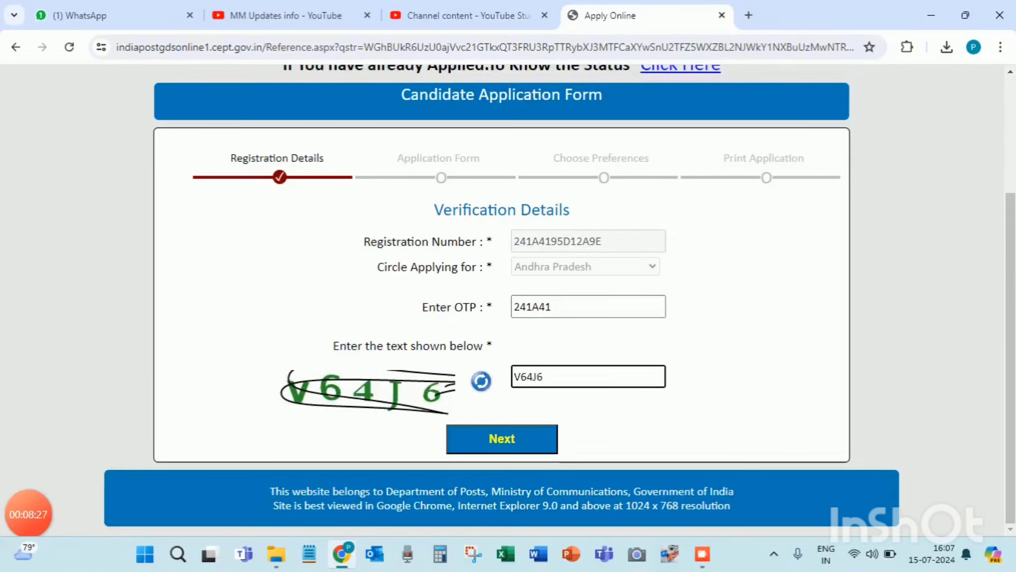
key("Return")
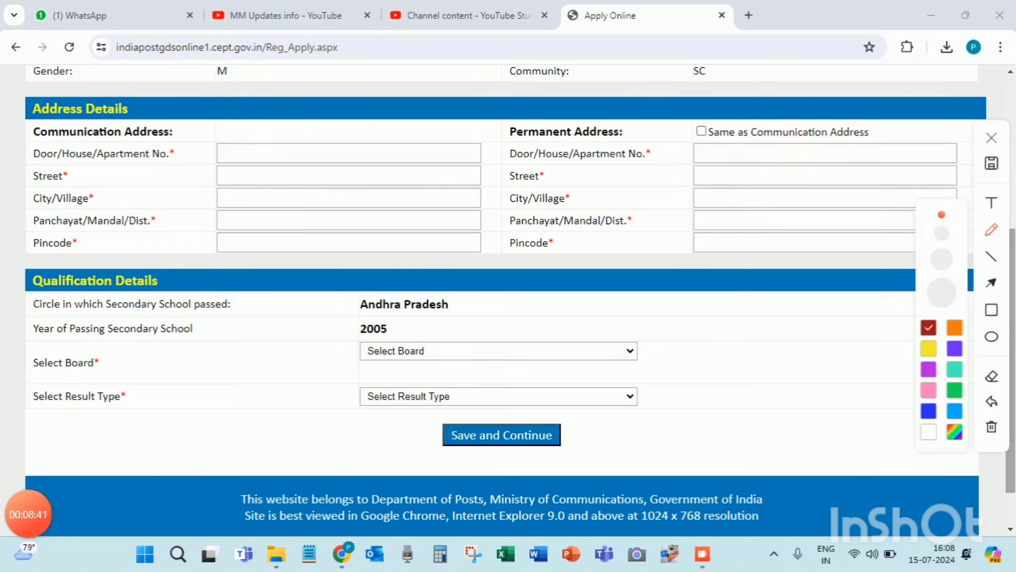
left_click_drag(1, 127, 143, 76)
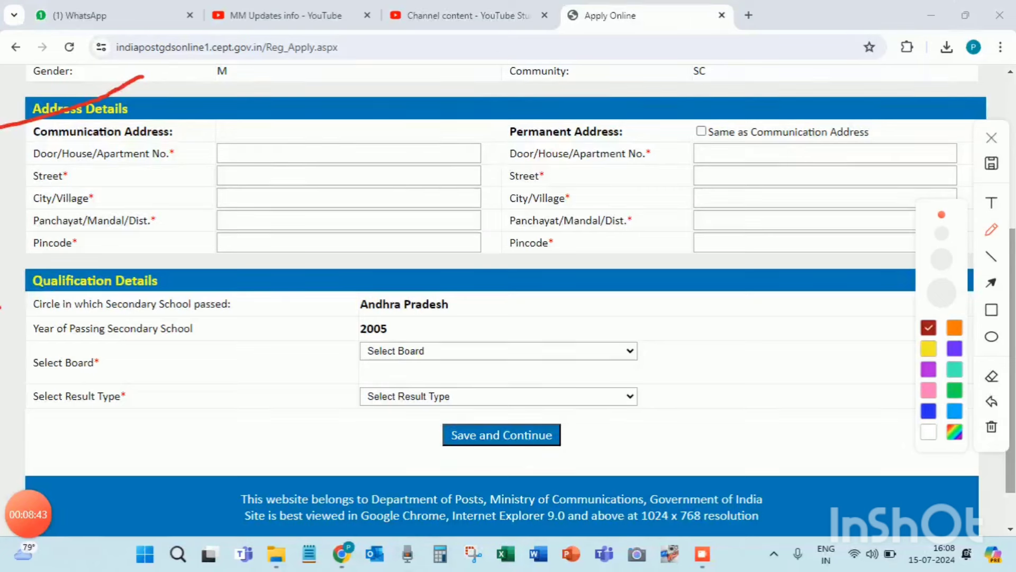
left_click_drag(1, 306, 142, 233)
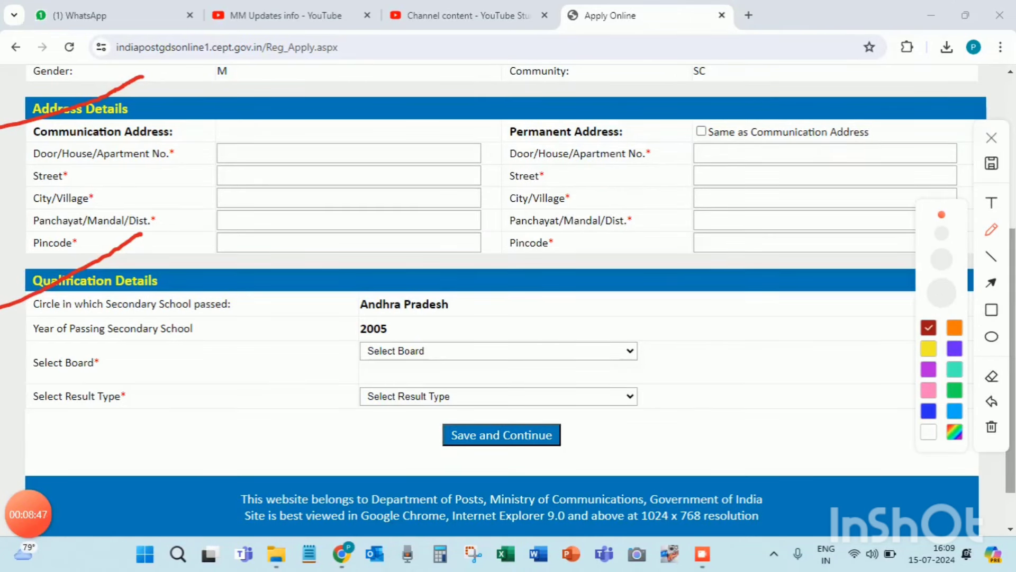
left_click_drag(46, 165, 146, 165)
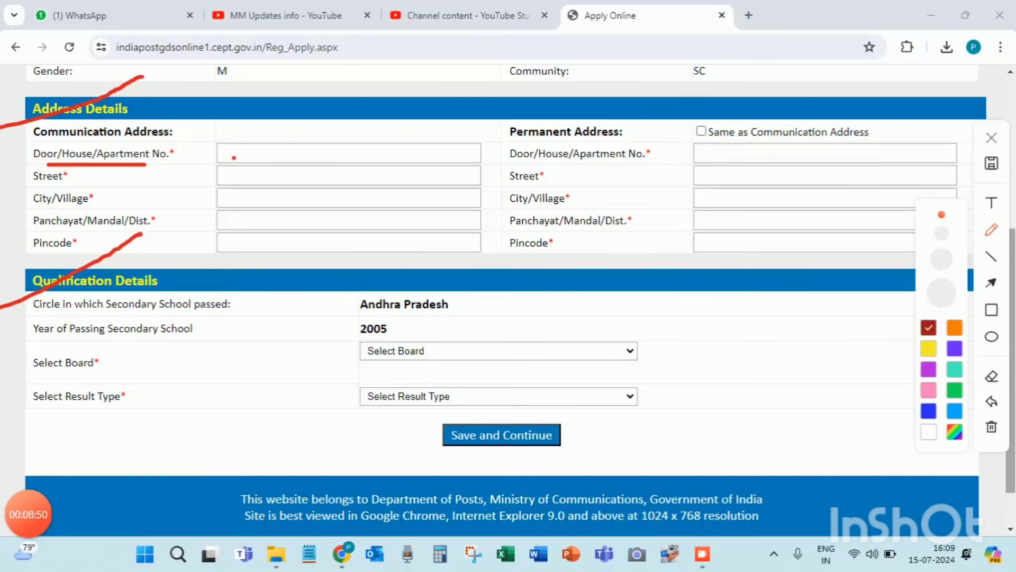
left_click_drag(234, 157, 353, 110)
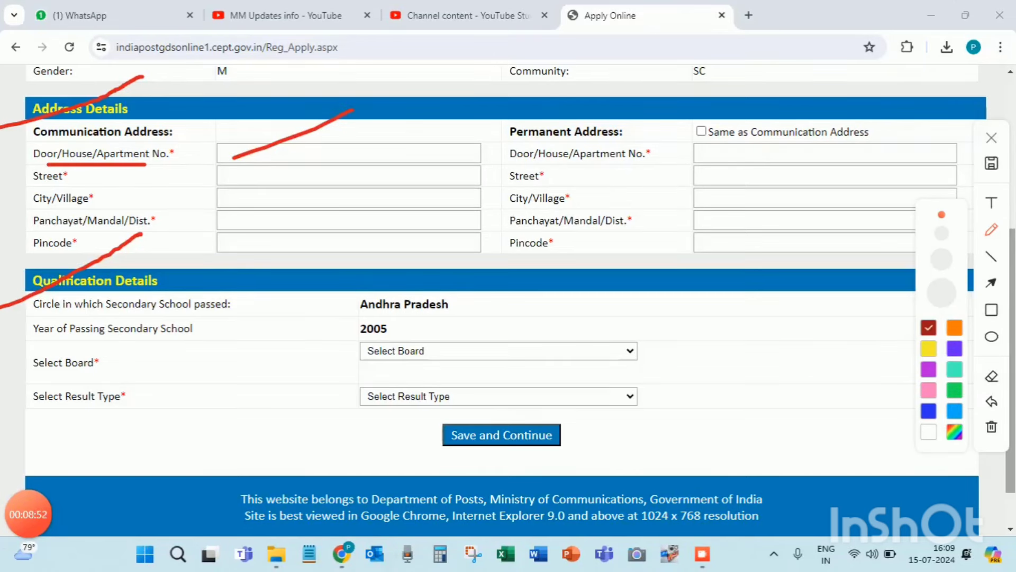
left_click_drag(279, 185, 360, 139)
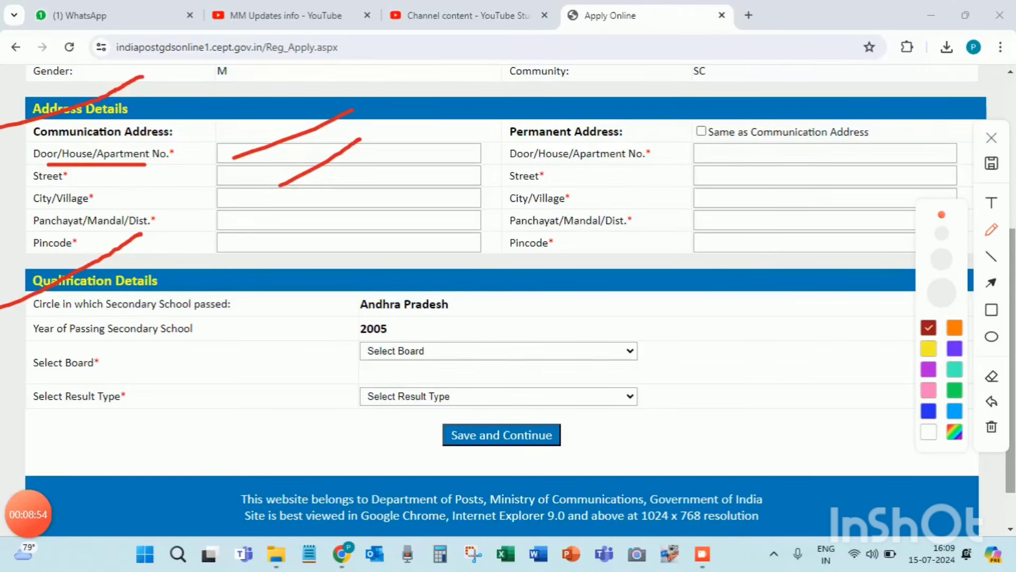
left_click_drag(290, 207, 334, 183)
left_click_drag(289, 225, 344, 202)
left_click_drag(295, 248, 362, 228)
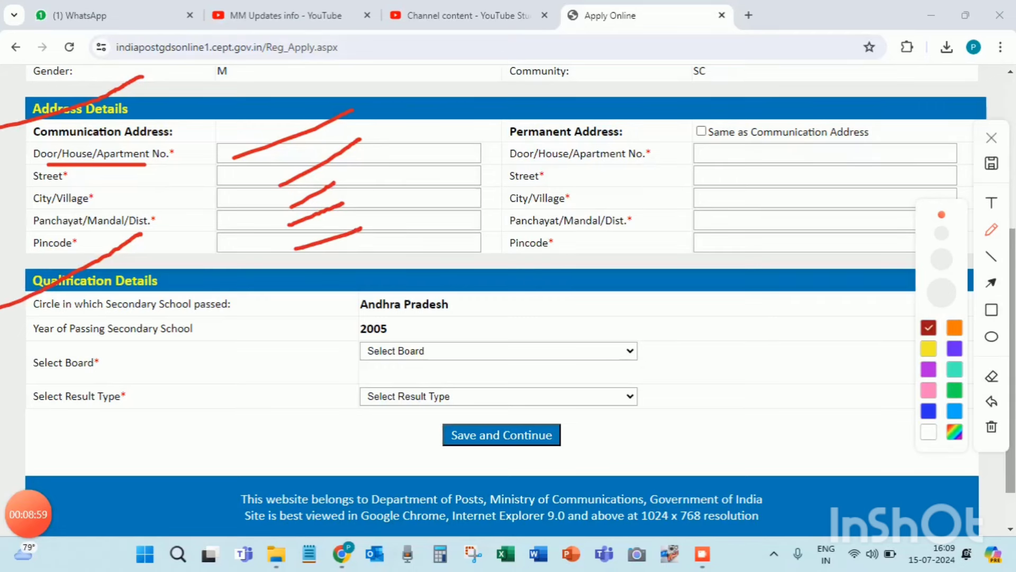
mouse_move(397, 109)
left_mouse_down()
mouse_move(420, 171)
mouse_move(402, 259)
left_mouse_up()
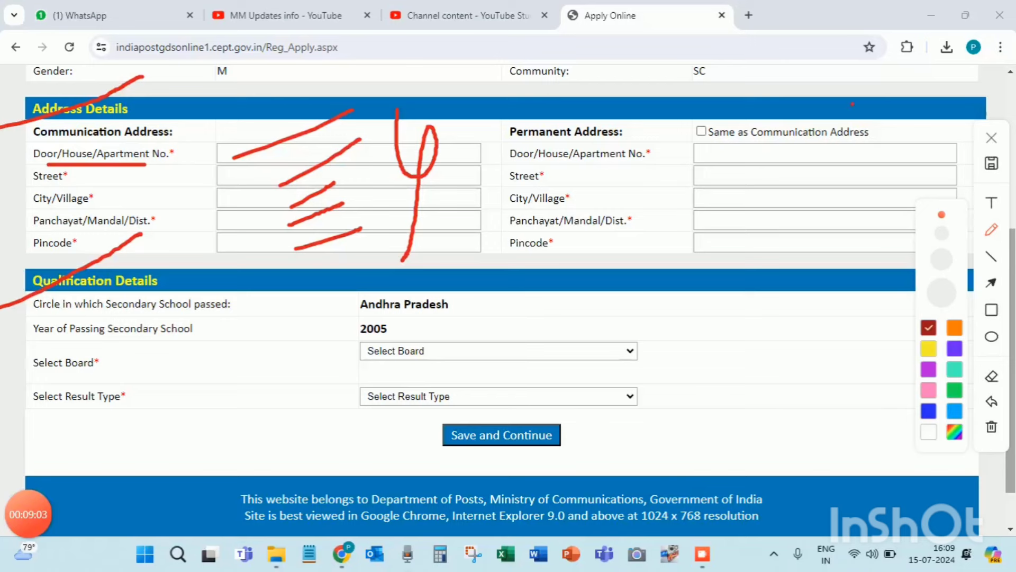
mouse_move(852, 104)
left_mouse_down()
mouse_move(895, 186)
mouse_move(867, 249)
left_mouse_up()
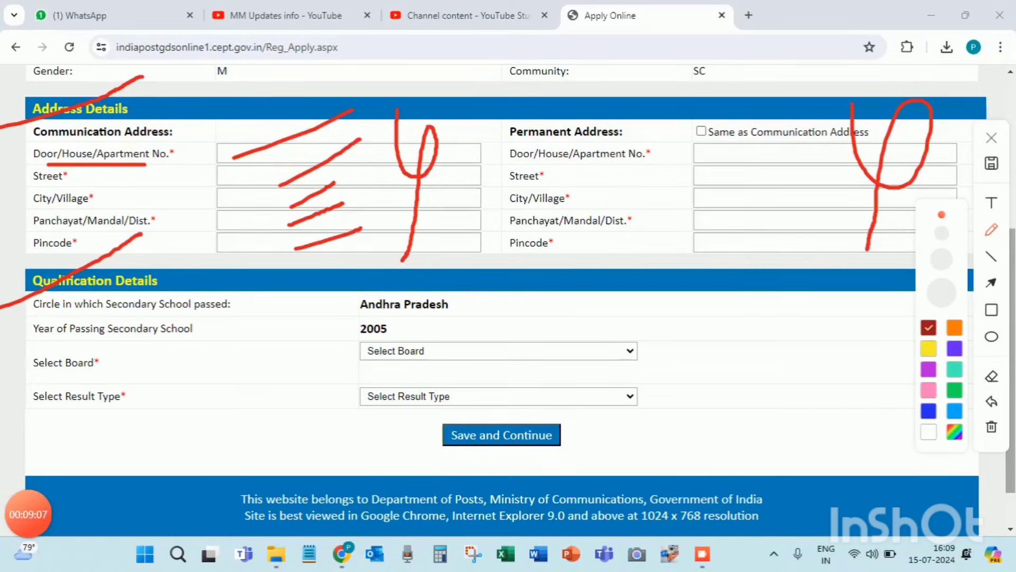
key("Escape")
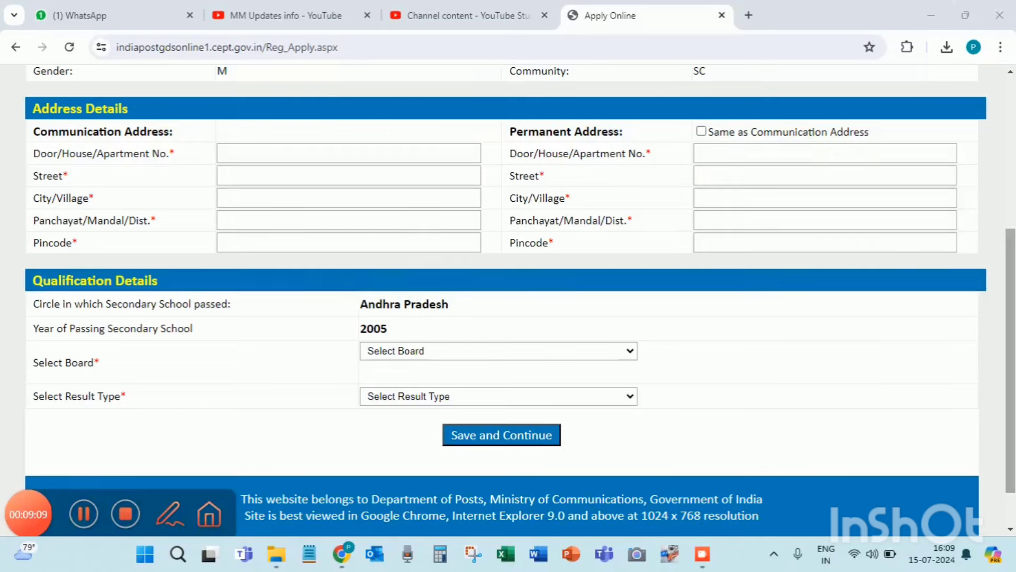
left_click(169, 514)
mouse_move(703, 112)
left_mouse_down()
mouse_move(678, 140)
mouse_move(712, 149)
mouse_move(703, 105)
left_mouse_up()
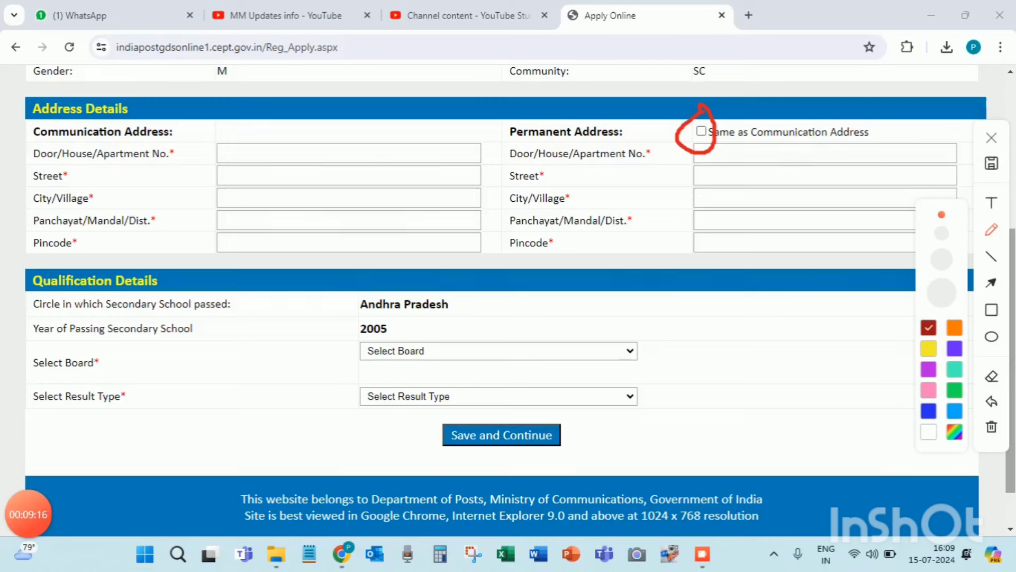
left_click_drag(697, 131, 712, 122)
mouse_move(414, 110)
left_mouse_down()
mouse_move(427, 195)
mouse_move(392, 345)
left_mouse_up()
left_click_drag(841, 106, 845, 253)
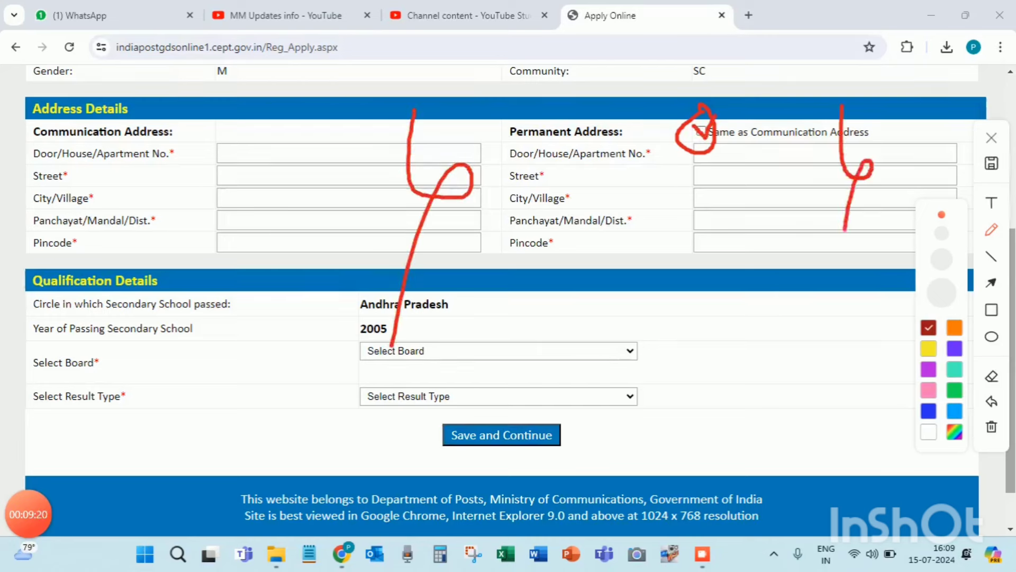
left_click(992, 137)
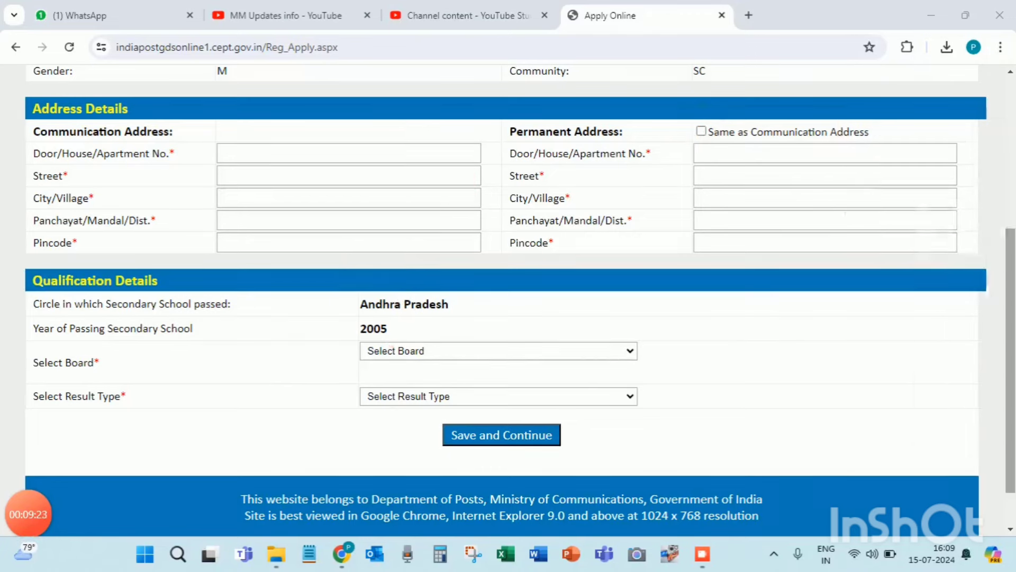
scroll(508, 285, "down", 1)
scroll(508, 298, "down", 1)
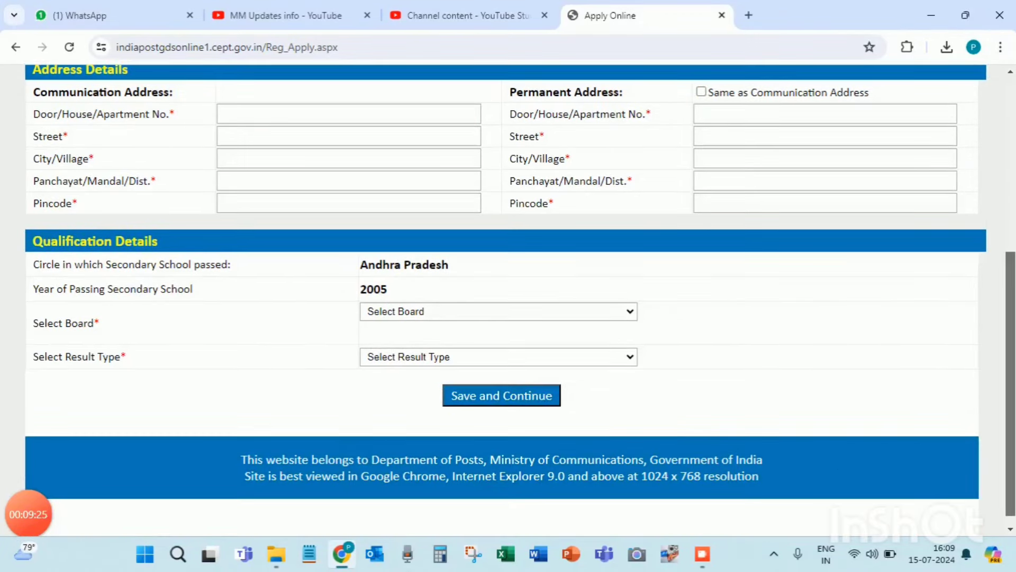
left_click(29, 514)
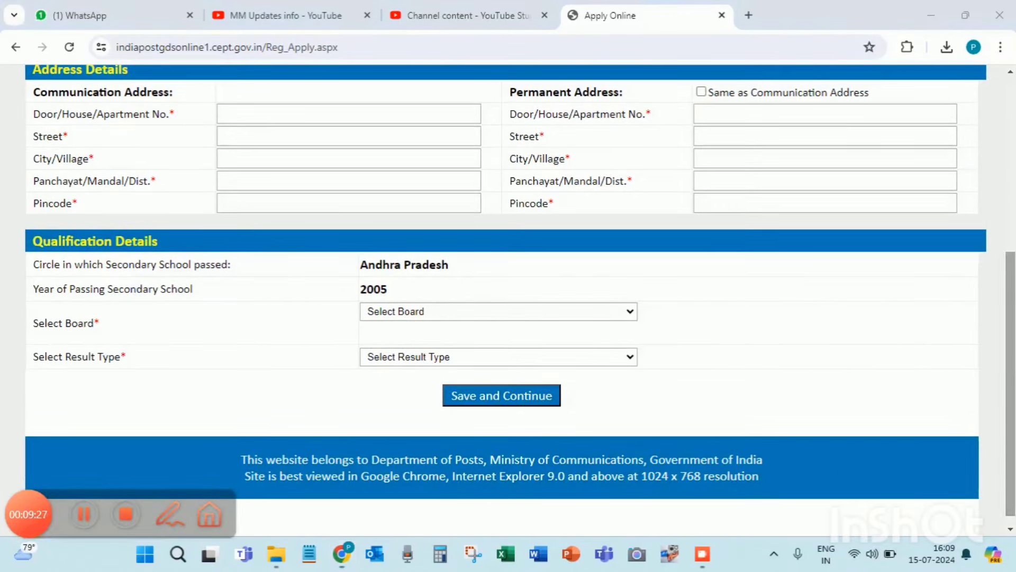
left_click(170, 514)
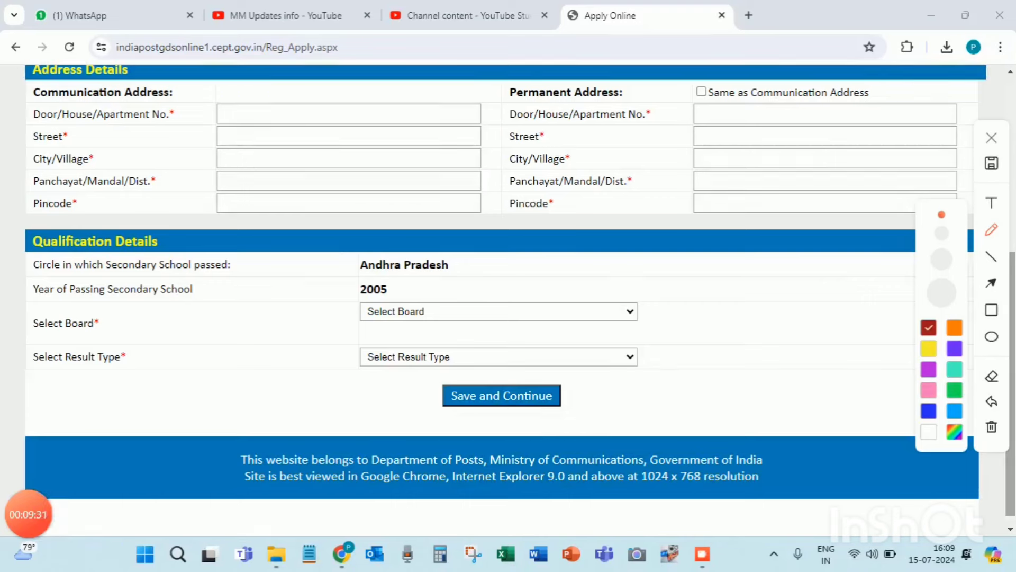
mouse_move(469, 243)
left_mouse_down()
mouse_move(482, 267)
mouse_move(396, 298)
mouse_move(320, 290)
mouse_move(426, 245)
mouse_move(477, 246)
left_mouse_up()
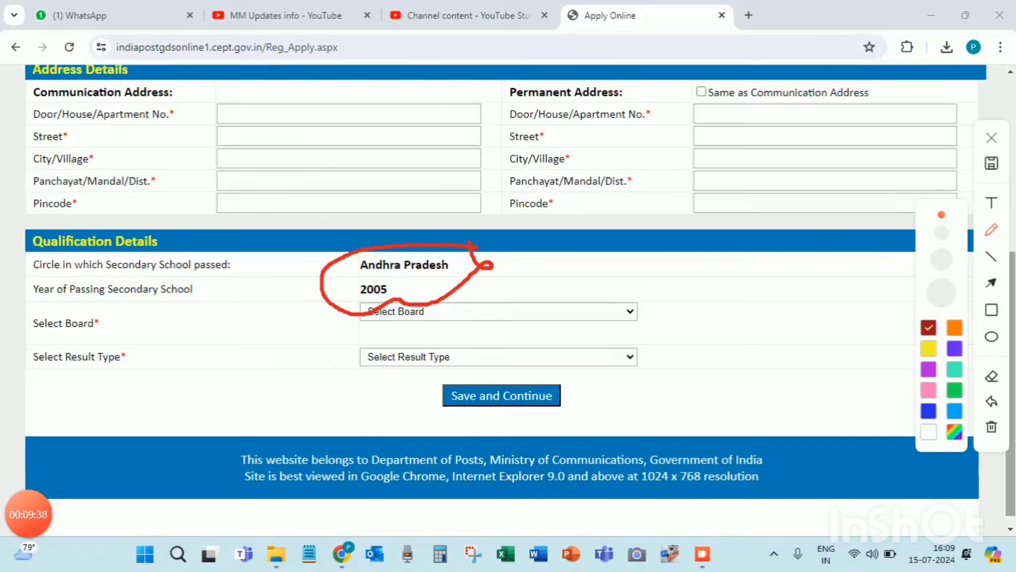
key("Escape")
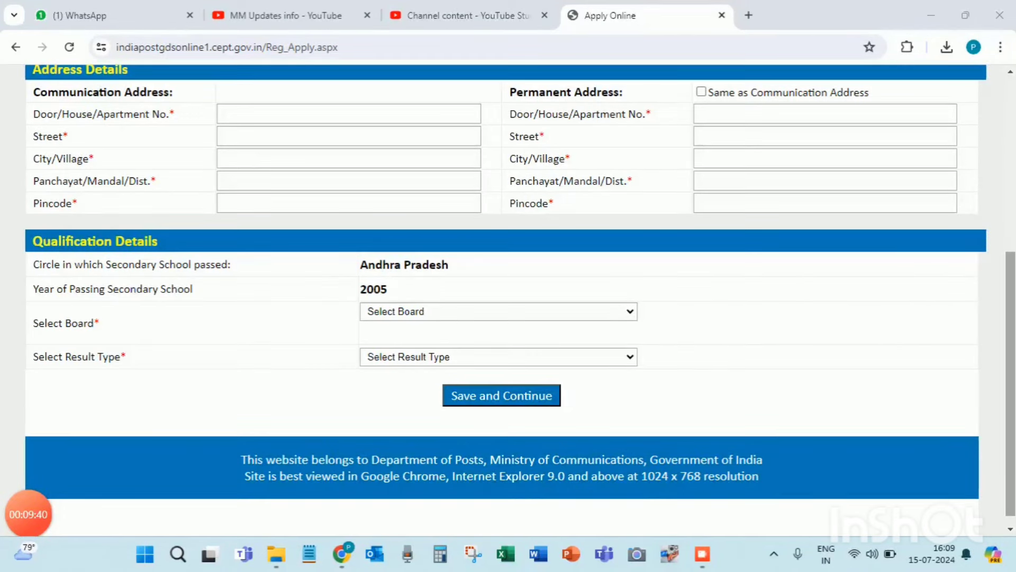
Step: Browse the secondary school board list and the result type options without choosing either
left_click(498, 312)
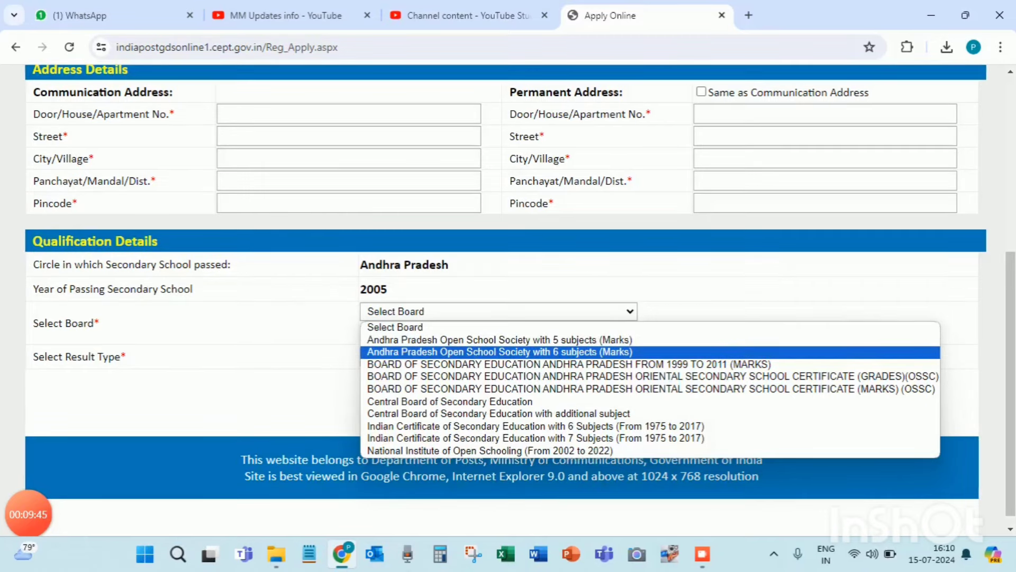
left_click(499, 327)
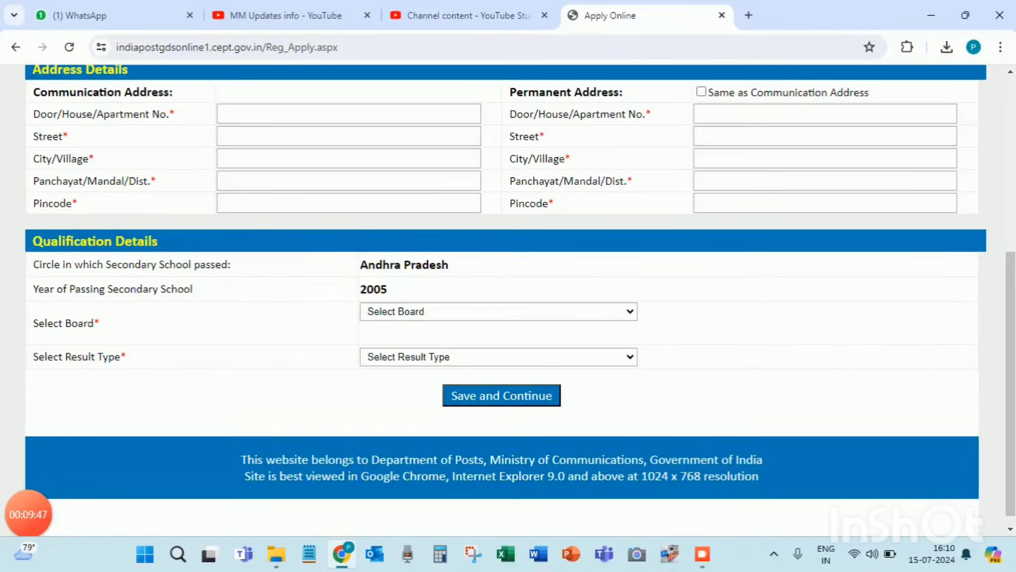
mouse_move(29, 514)
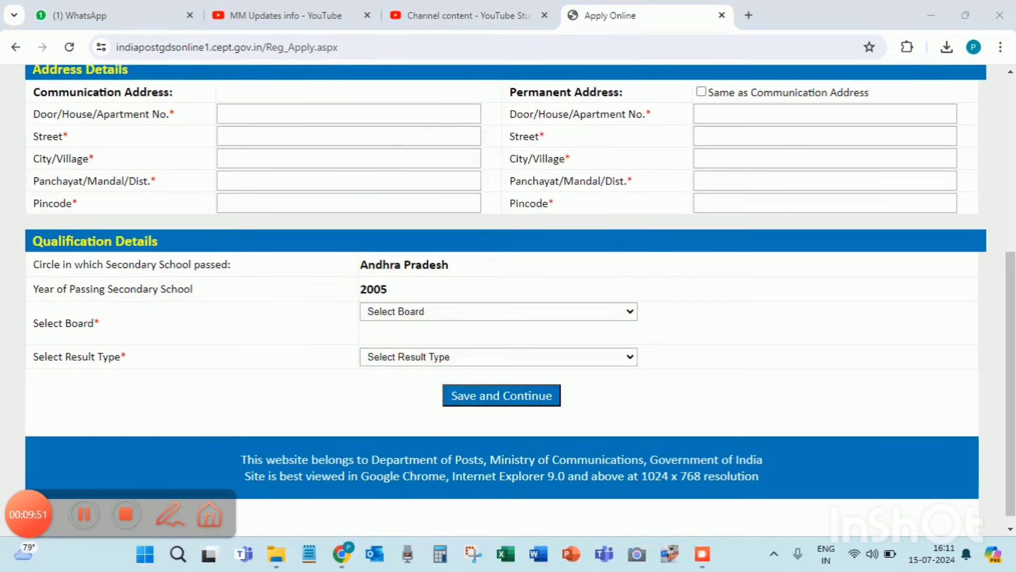
left_click(499, 312)
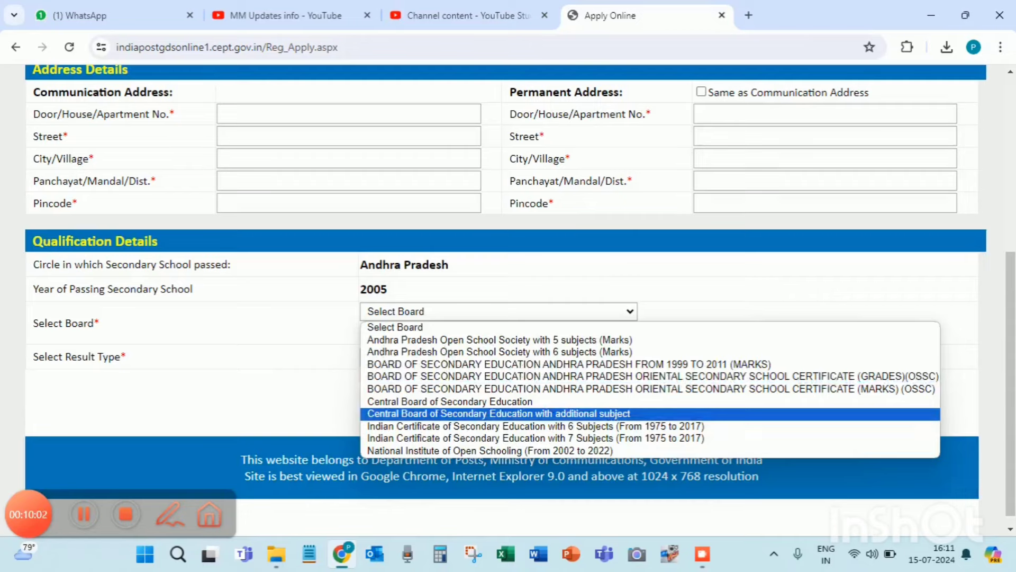
left_click(170, 514)
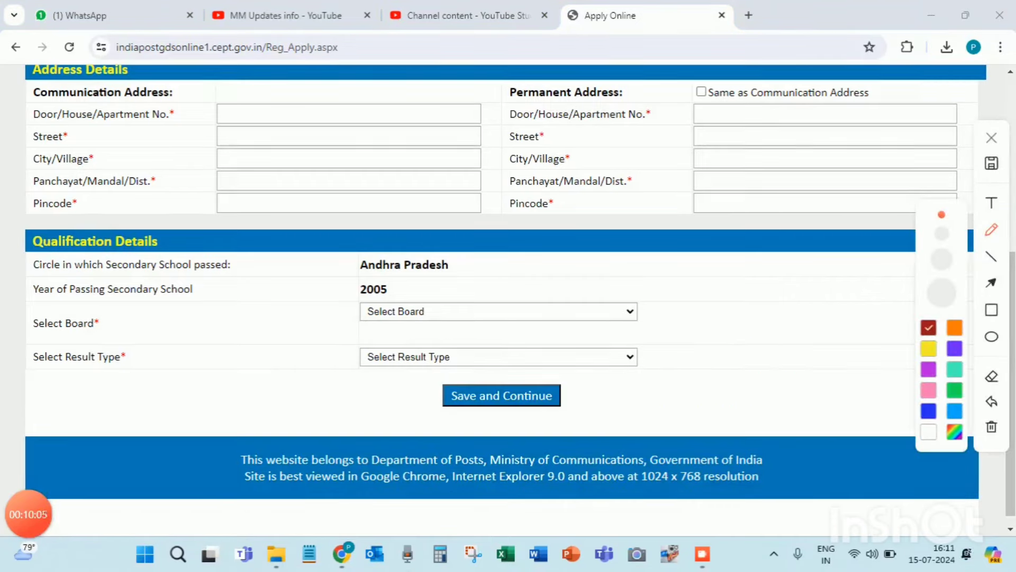
key("Escape")
left_click(499, 311)
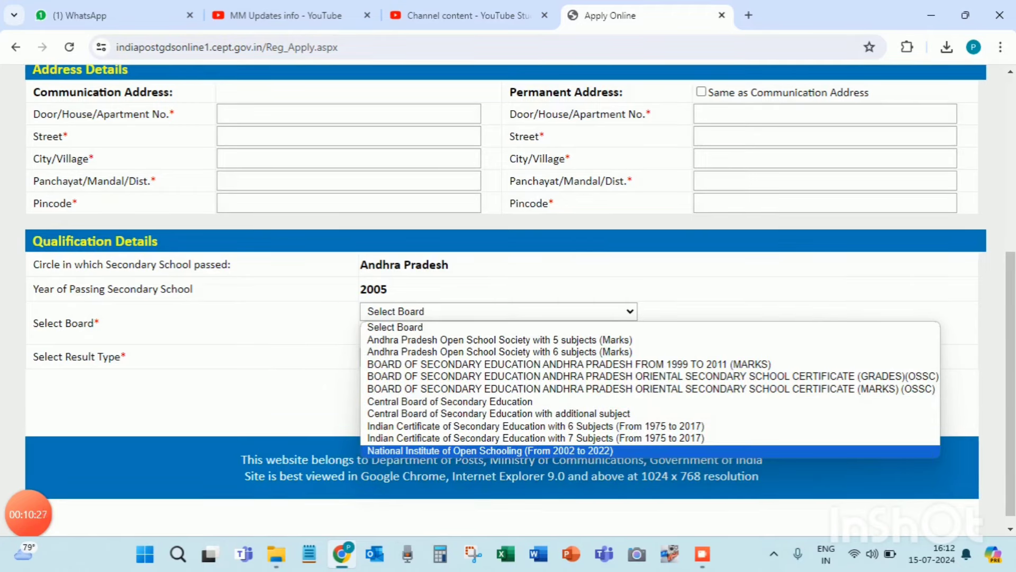
key("Escape")
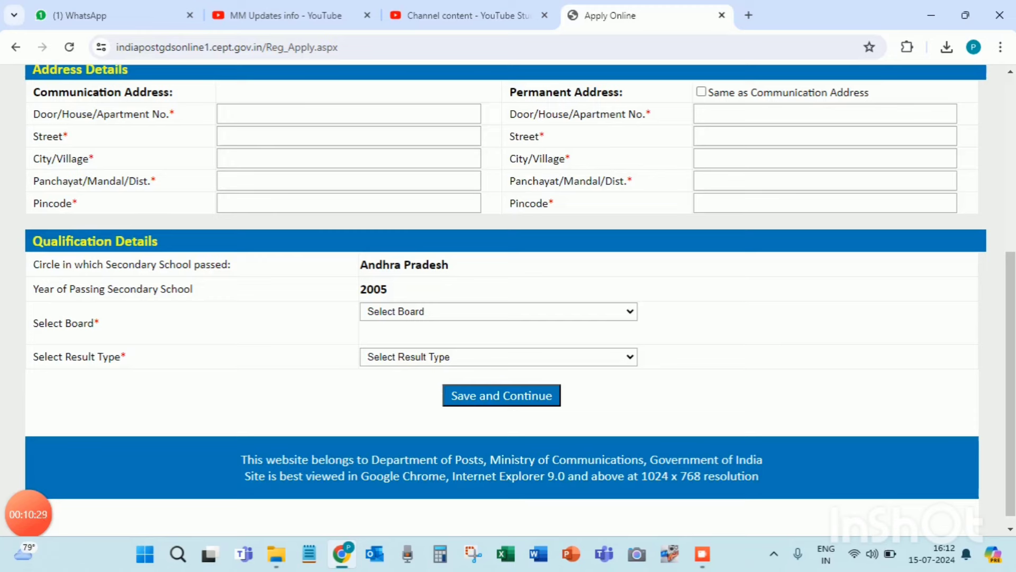
left_click(498, 356)
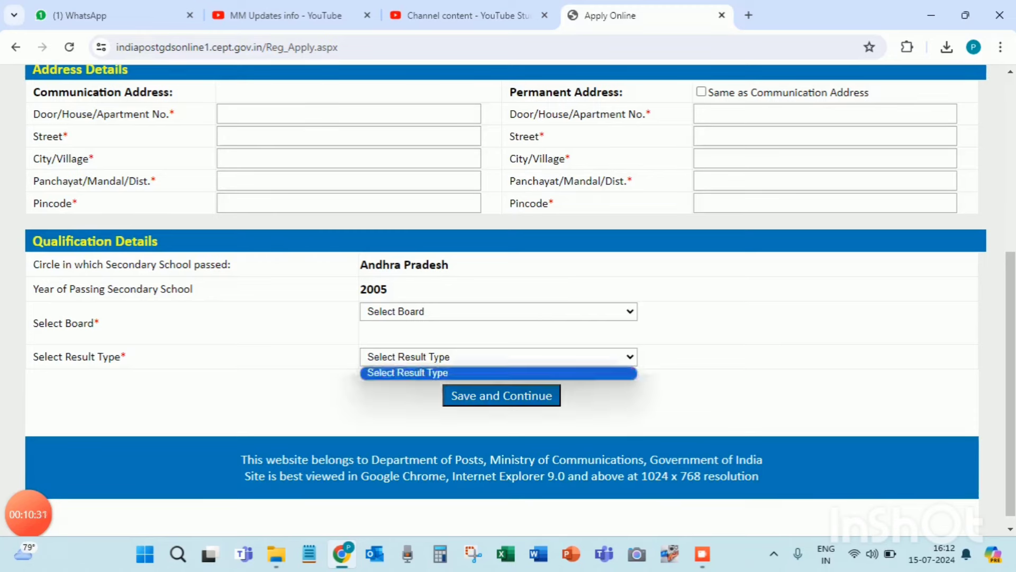
key("Escape")
left_click(499, 311)
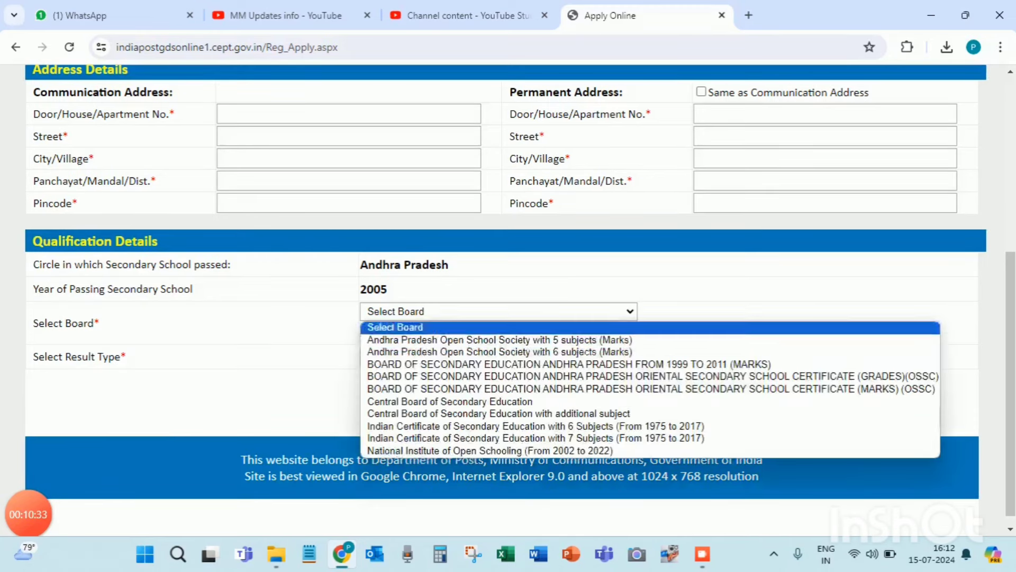
Step: Choose BOARD OF SECONDARY EDUCATION ANDHRA PRADESH FROM 1999 TO 2011 (MARKS) with Marks as result type
left_click(569, 364)
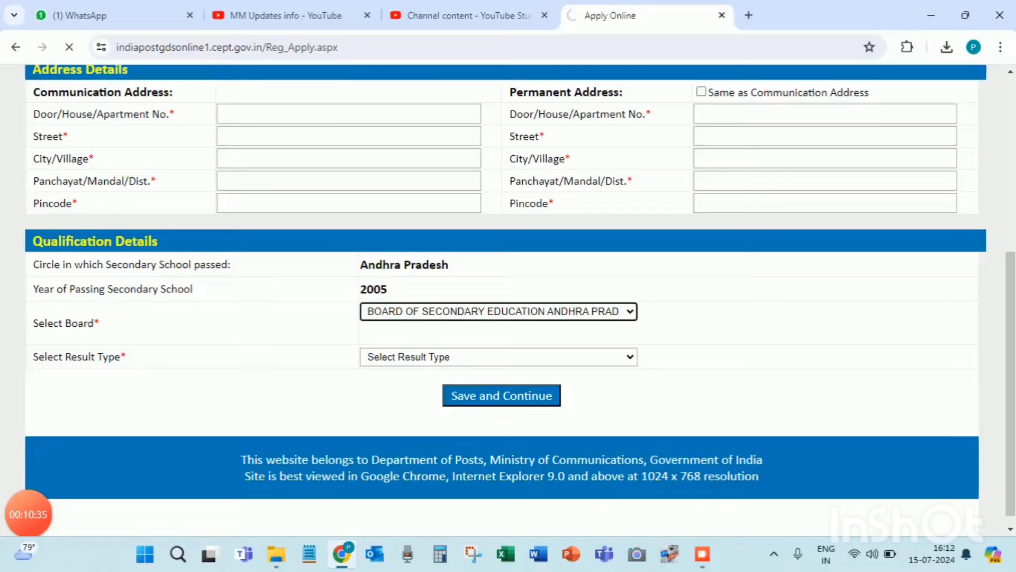
left_click(498, 357)
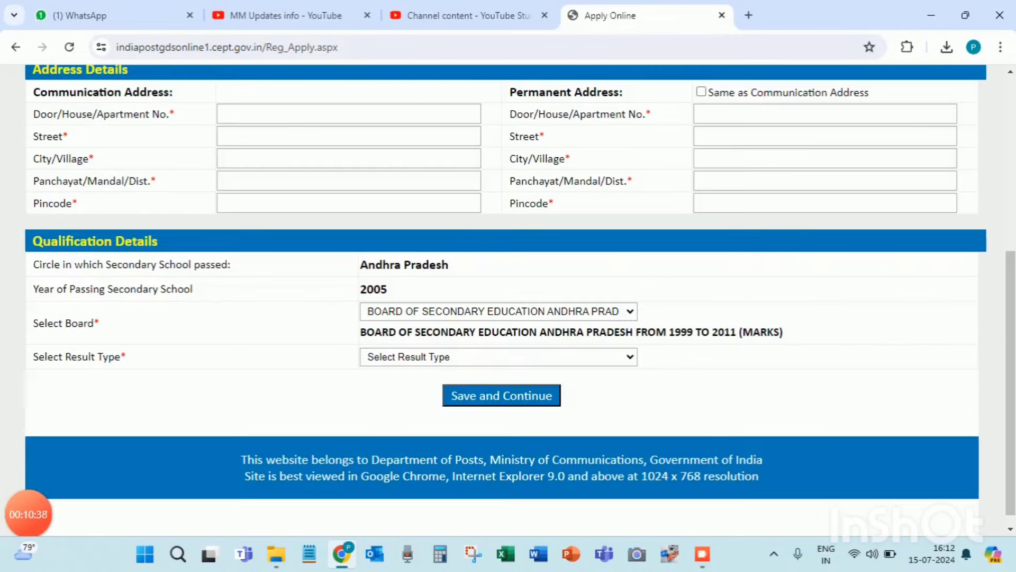
left_click(499, 357)
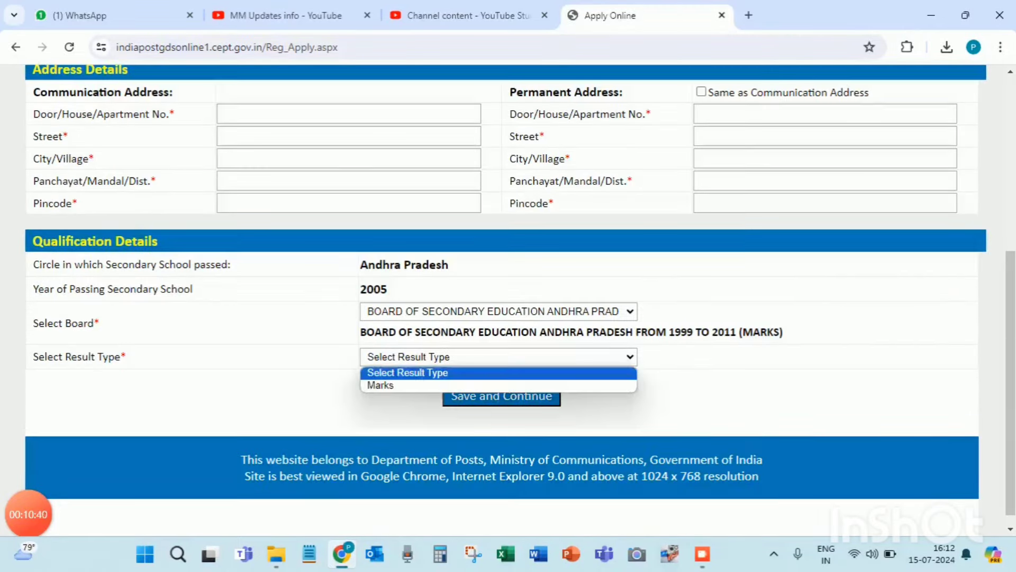
key("Return")
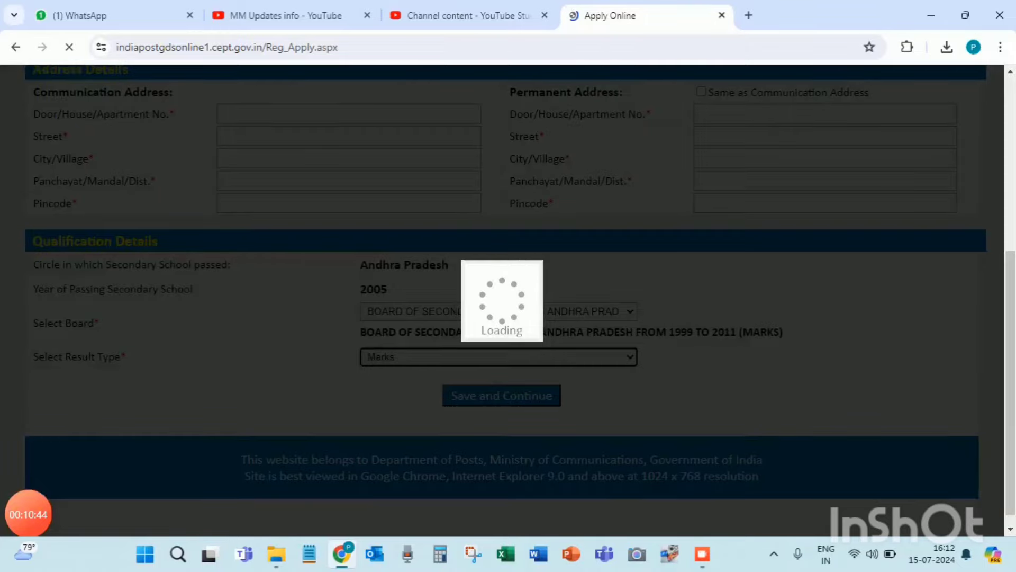
scroll(509, 297, "down", 3)
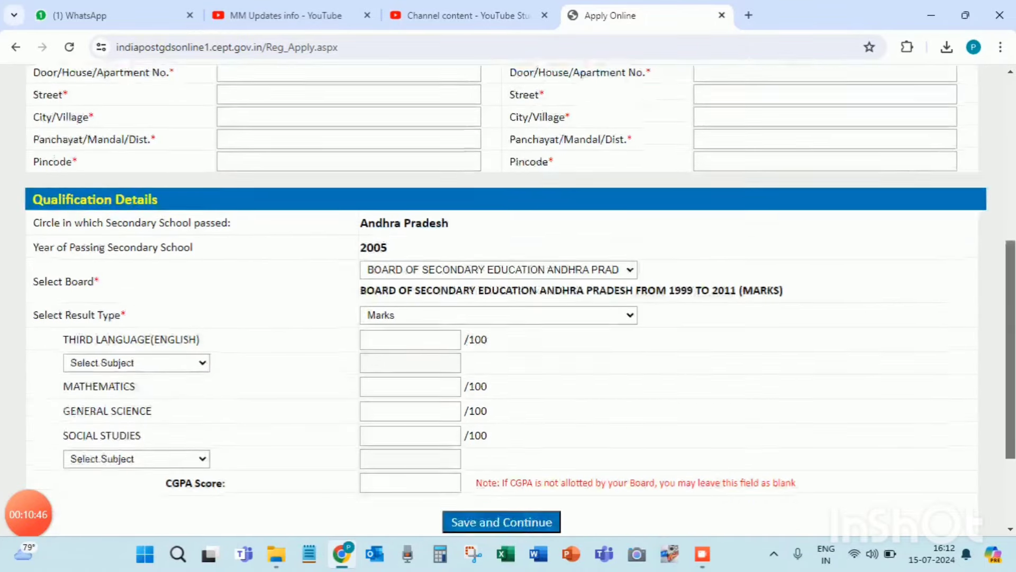
scroll(508, 297, "up", 1)
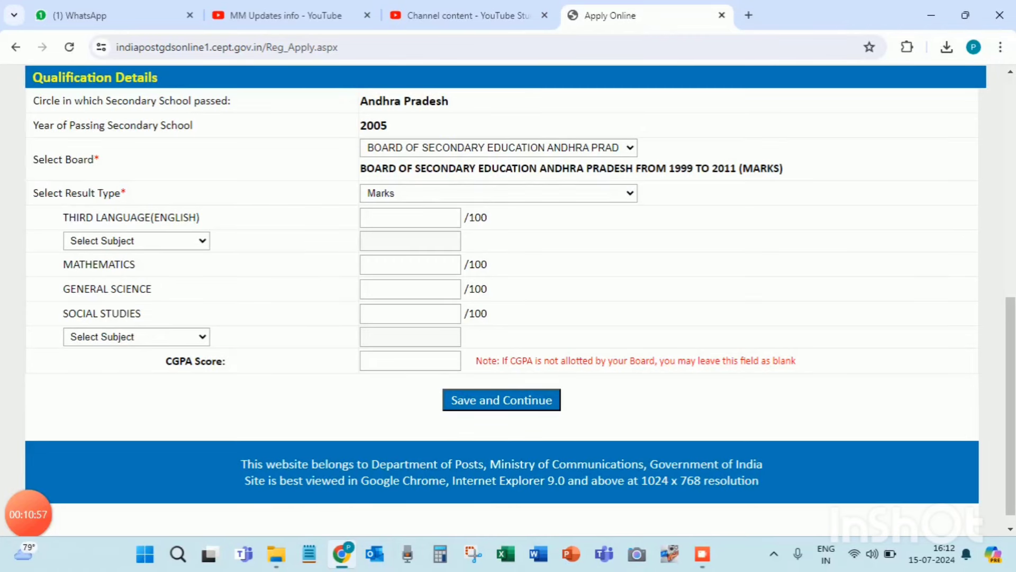
mouse_move(29, 514)
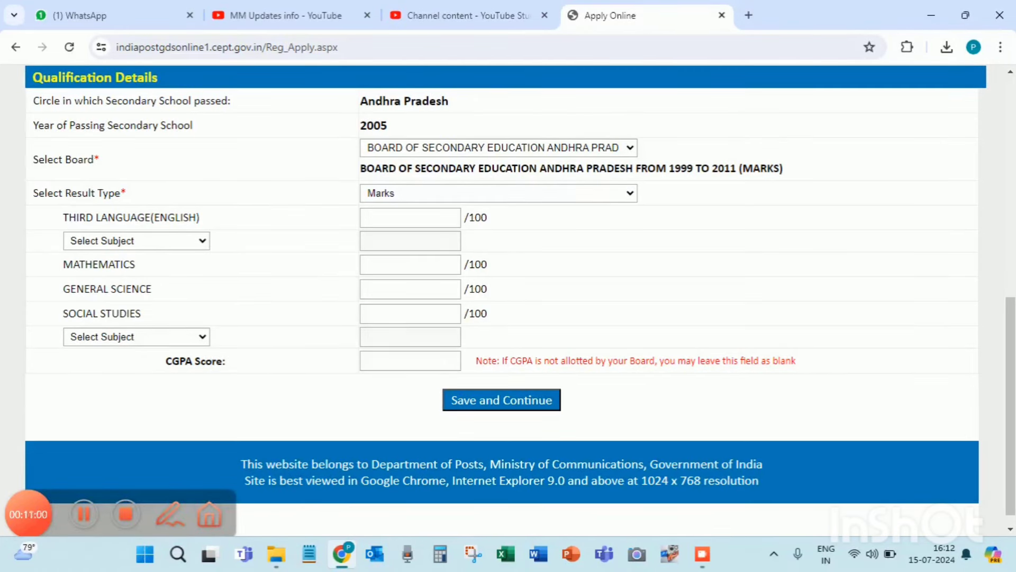
left_click(170, 513)
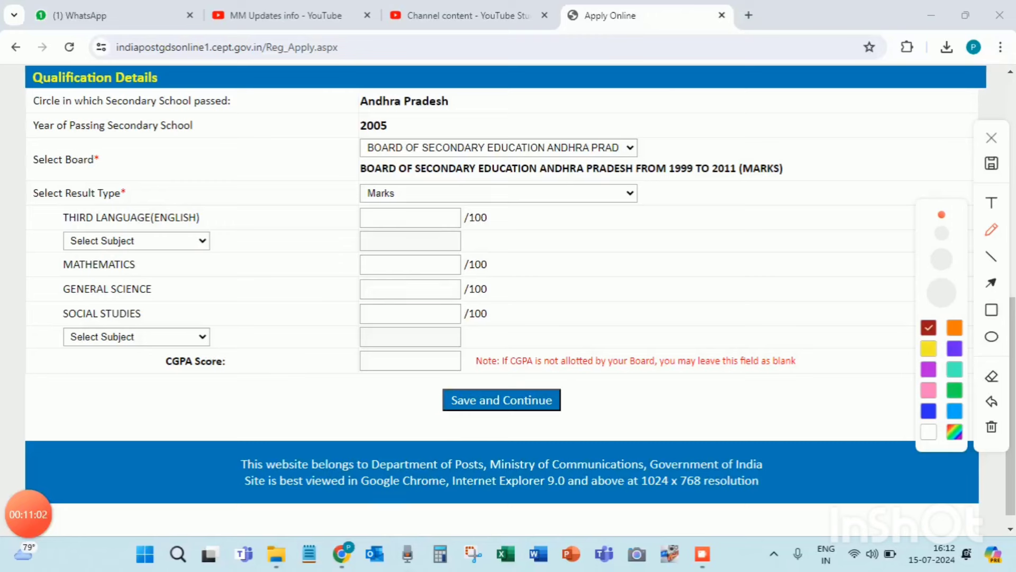
mouse_move(513, 200)
left_mouse_down()
mouse_move(498, 286)
mouse_move(535, 343)
left_mouse_up()
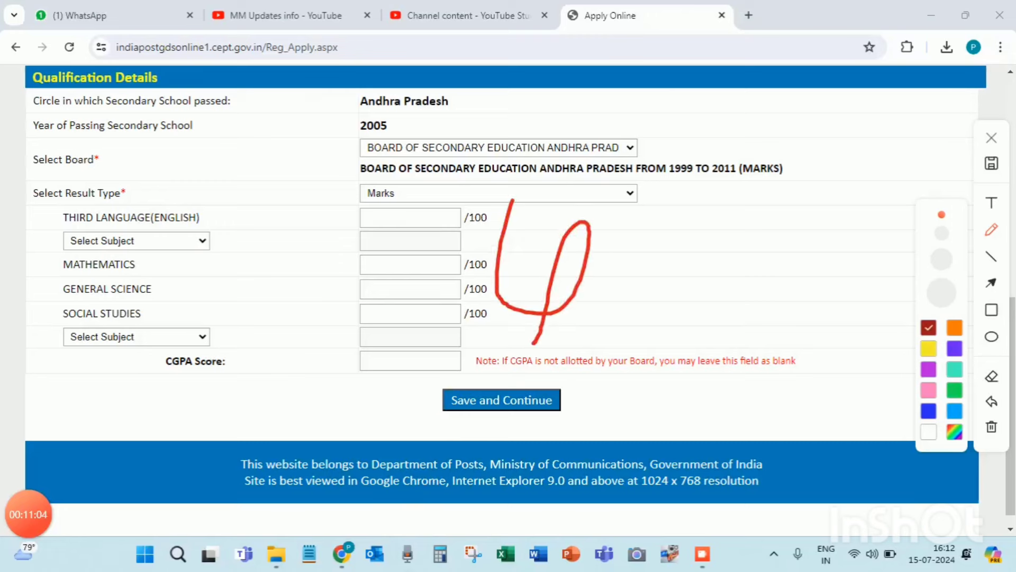
left_click_drag(327, 393, 496, 377)
mouse_move(441, 424)
left_mouse_down()
mouse_move(593, 435)
mouse_move(511, 352)
mouse_move(427, 426)
mouse_move(442, 438)
left_mouse_up()
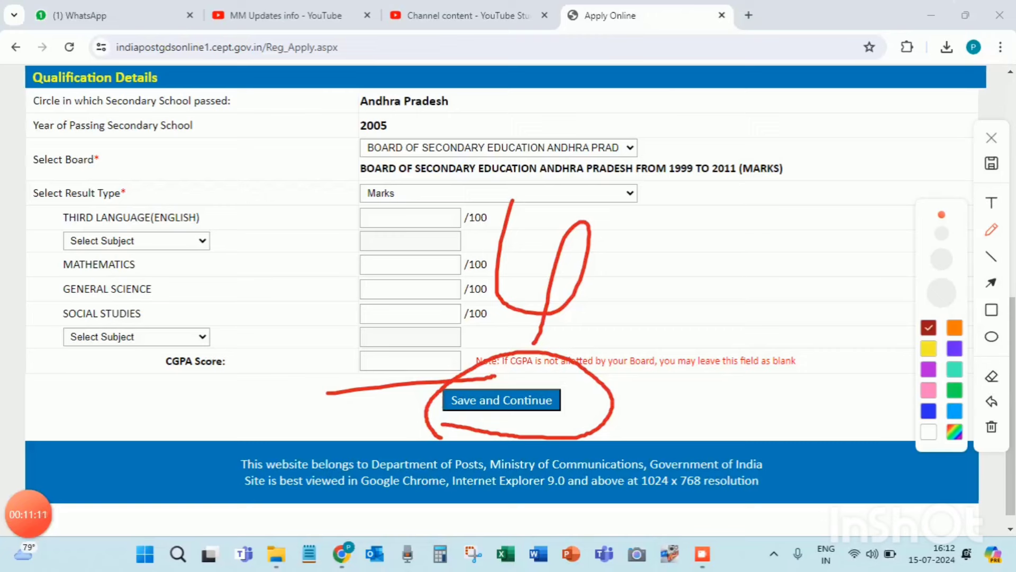
mouse_move(197, 144)
left_mouse_down()
mouse_move(279, 197)
mouse_move(256, 362)
left_mouse_up()
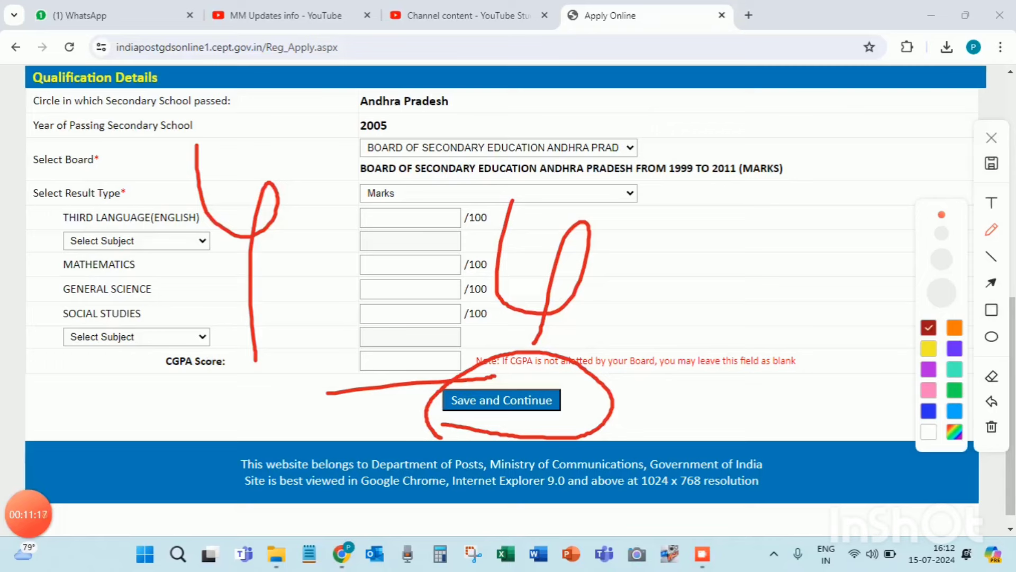
key("Escape")
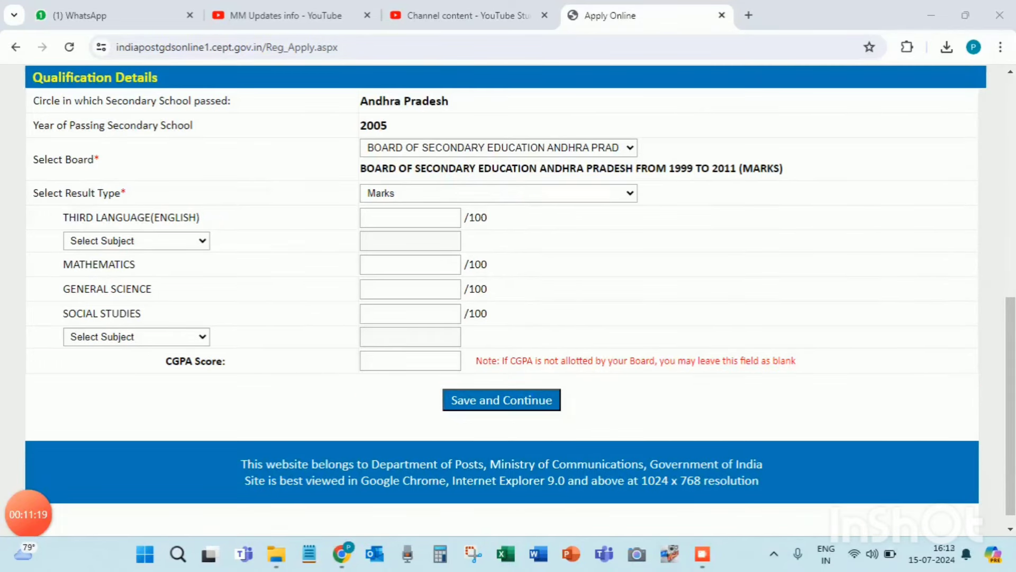
mouse_move(29, 514)
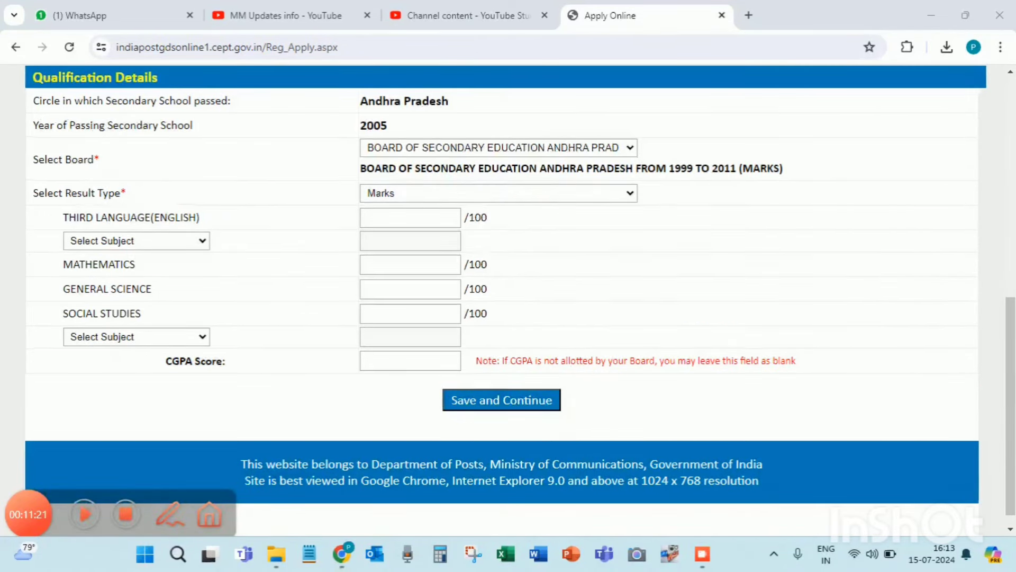
scroll(503, 286, "up", 1)
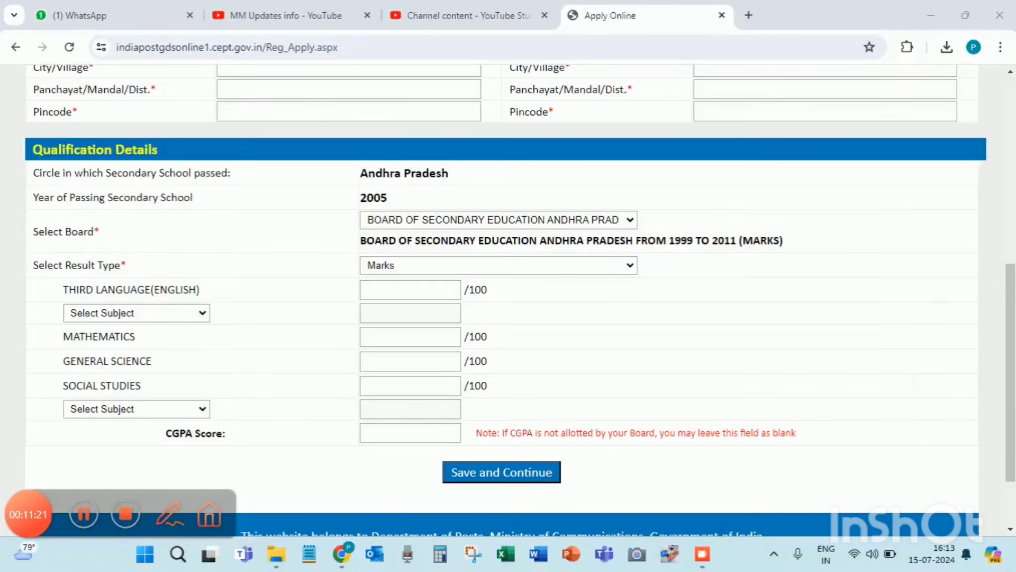
Step: Select FIRST LANGUAGE(TELUGU) in the first Qualification Details subject dropdown
left_click(169, 514)
left_click_drag(221, 318, 263, 290)
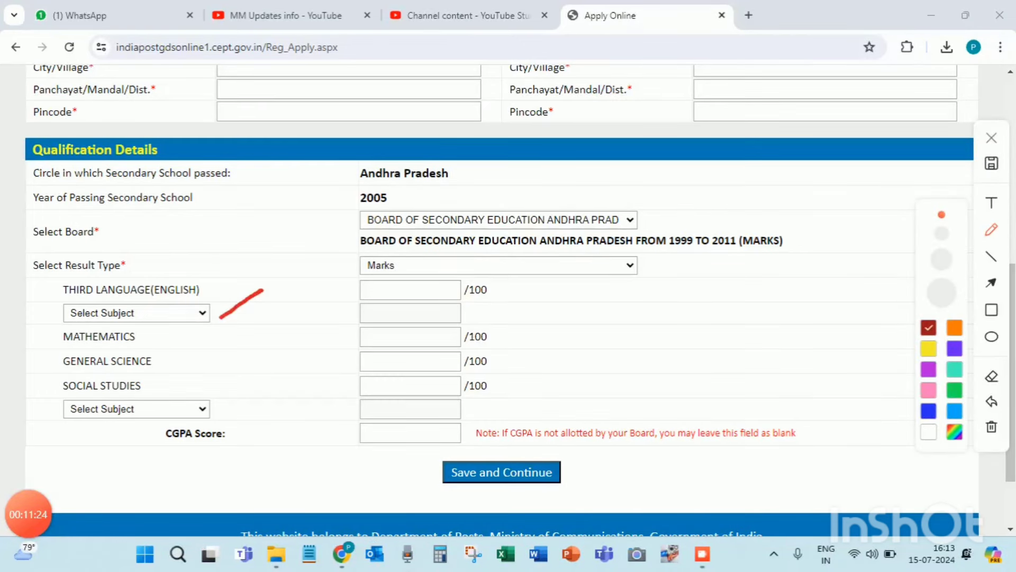
key("Escape")
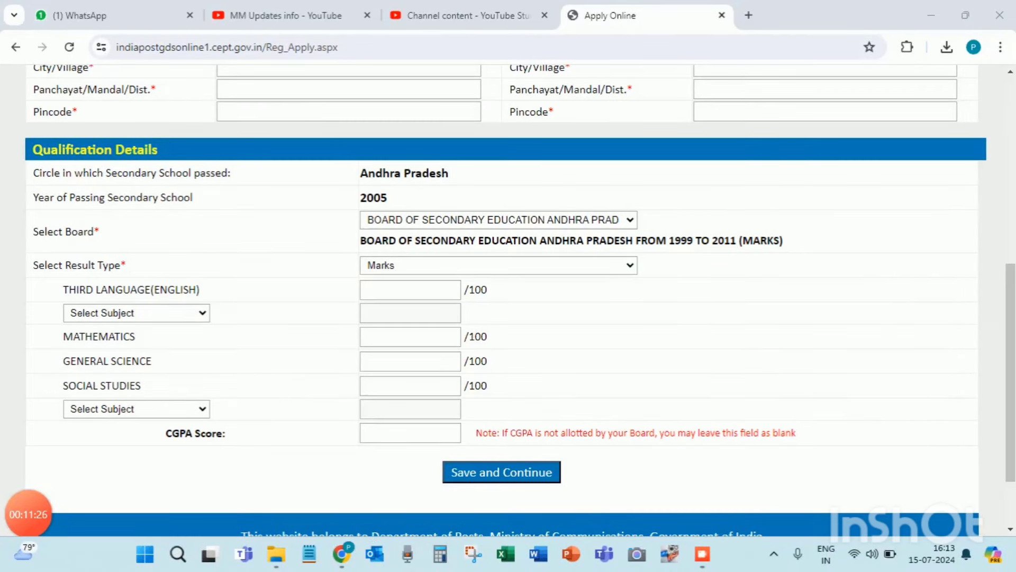
left_click(137, 313)
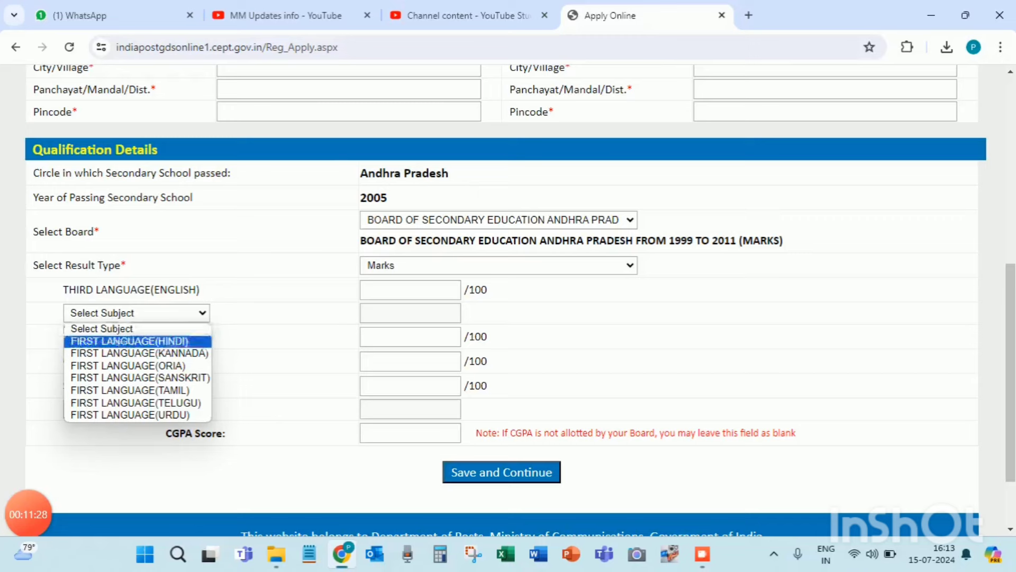
key("Down")
key("Down")
key("Down")
key("Down")
key("Down")
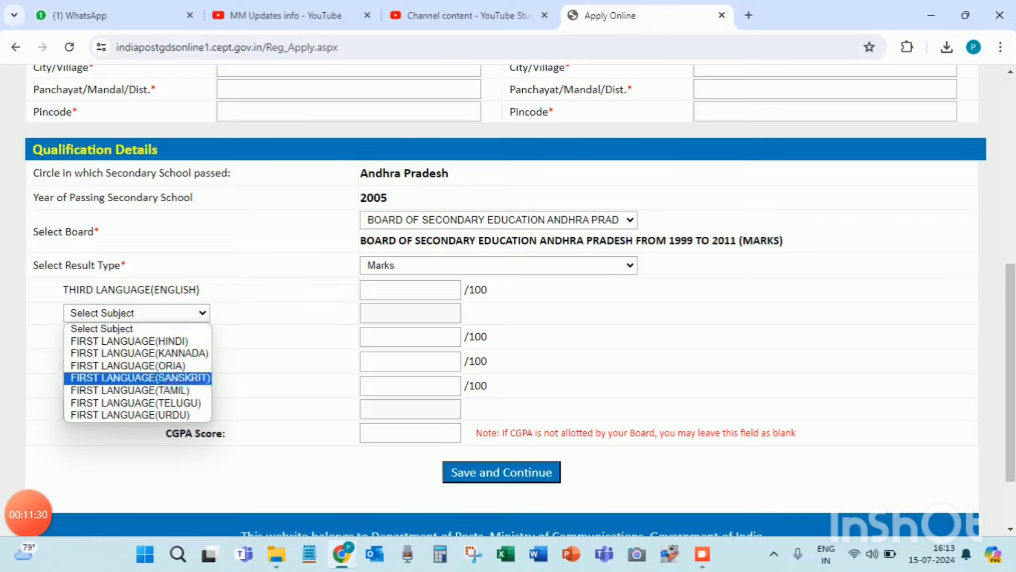
key("Up")
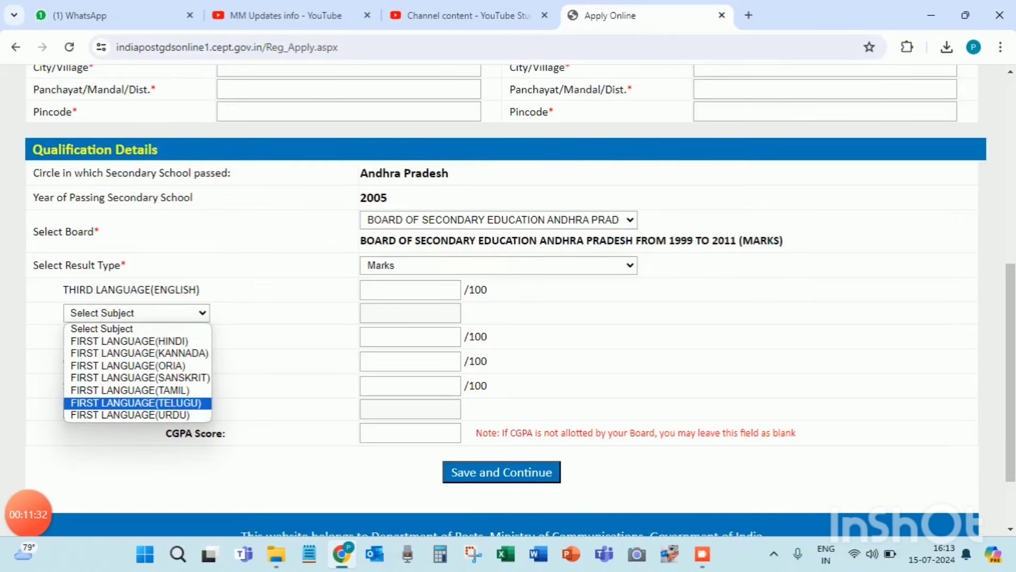
key("Return")
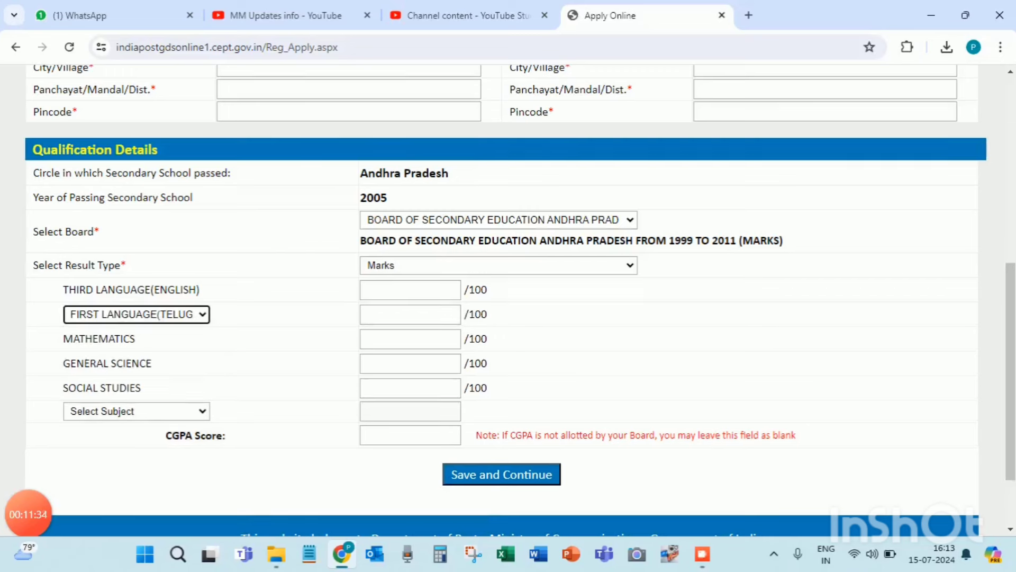
Step: Choose SECOND LANGUAGE (HINDI) in the last Select Subject dropdown
left_click(136, 410)
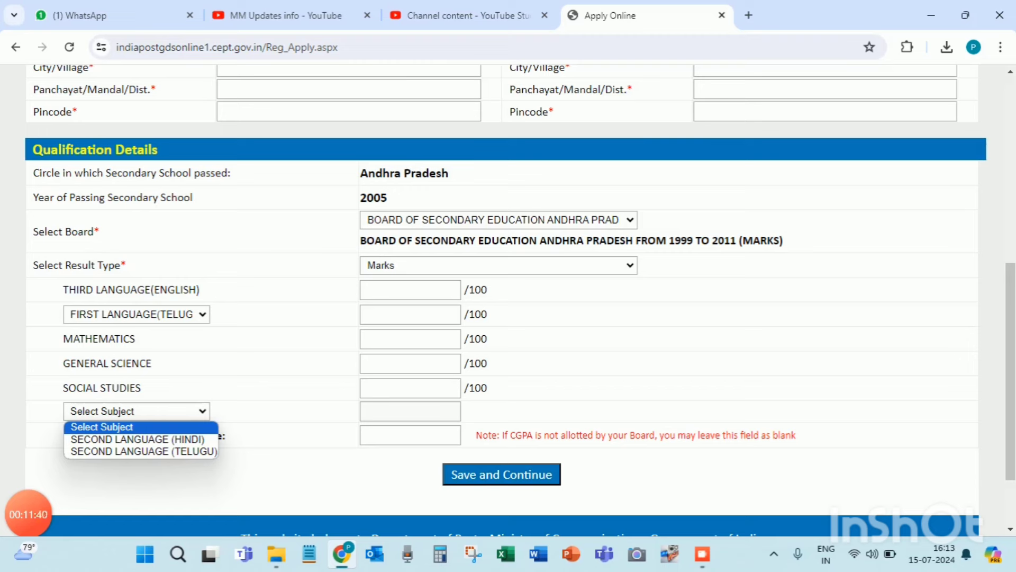
key("Down")
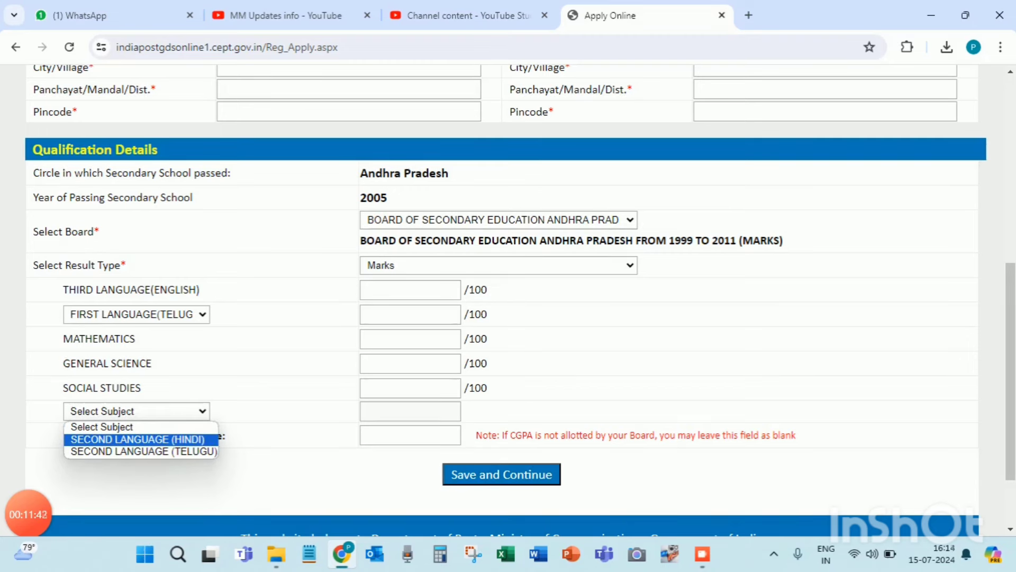
key("Down")
key("Up")
key("Up")
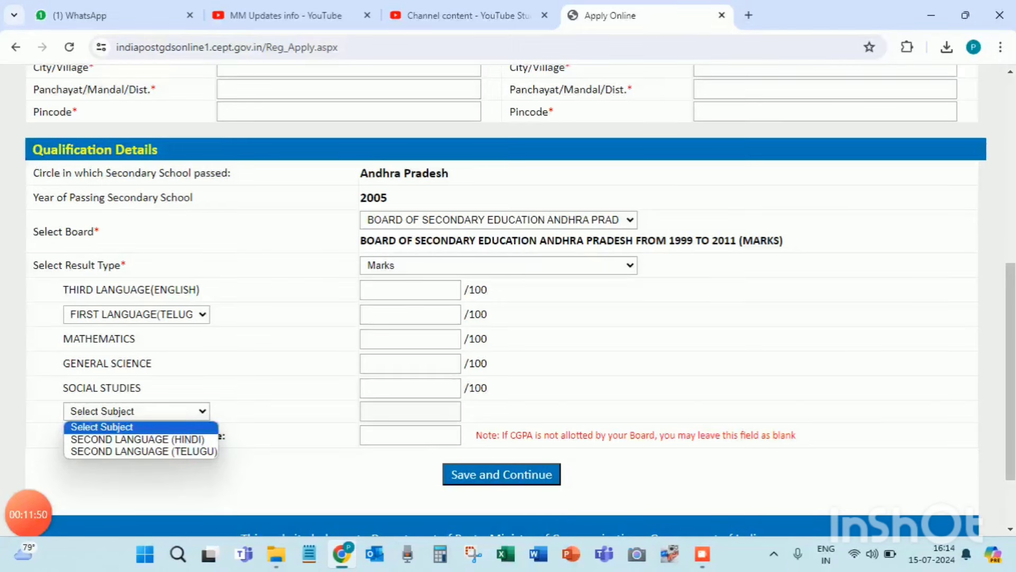
key("Down")
key("Return")
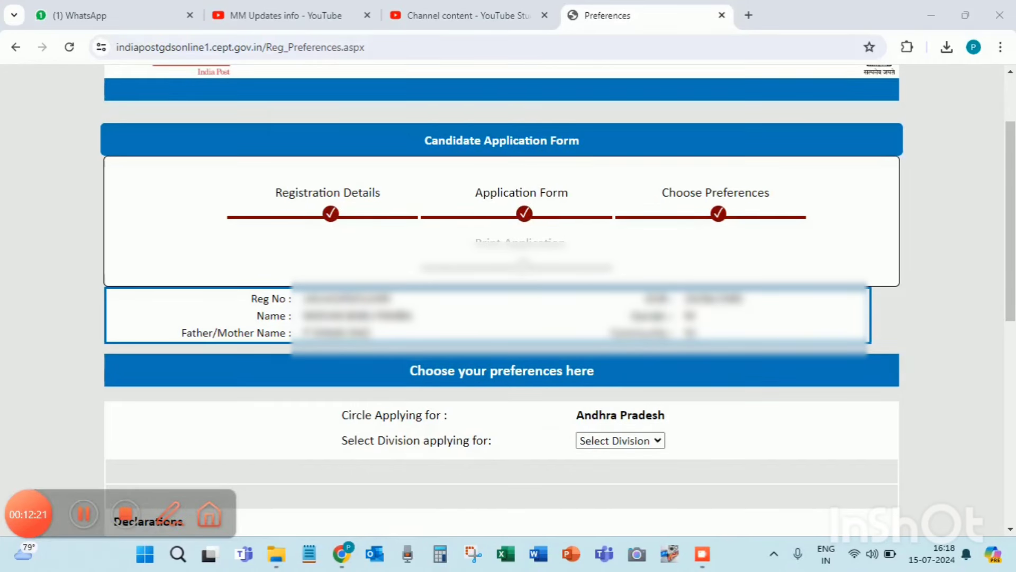
Step: Save and continue to Preferences, reviewing the Andhra Pradesh circle and empty division field
left_click(170, 511)
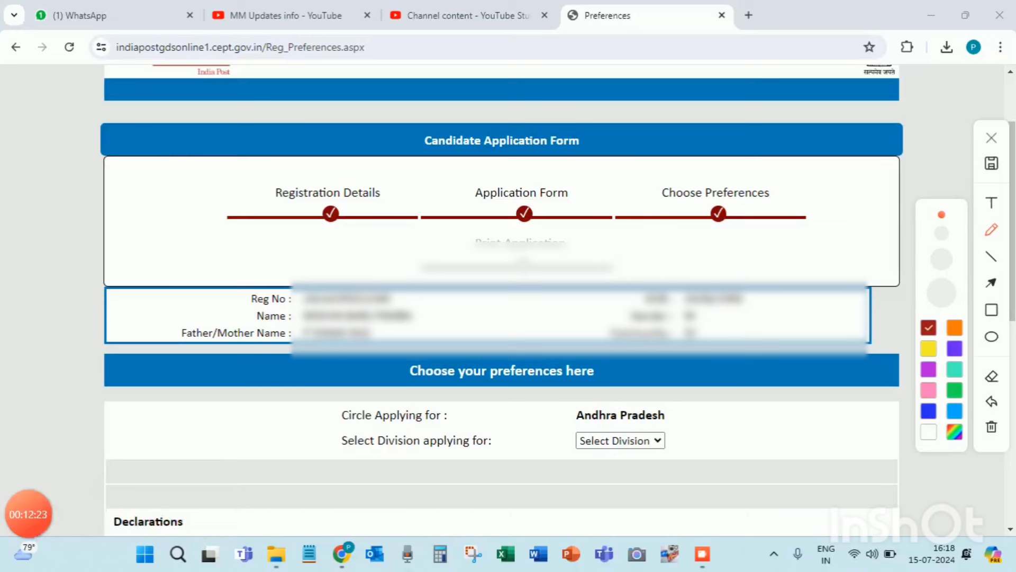
left_click_drag(311, 425, 495, 367)
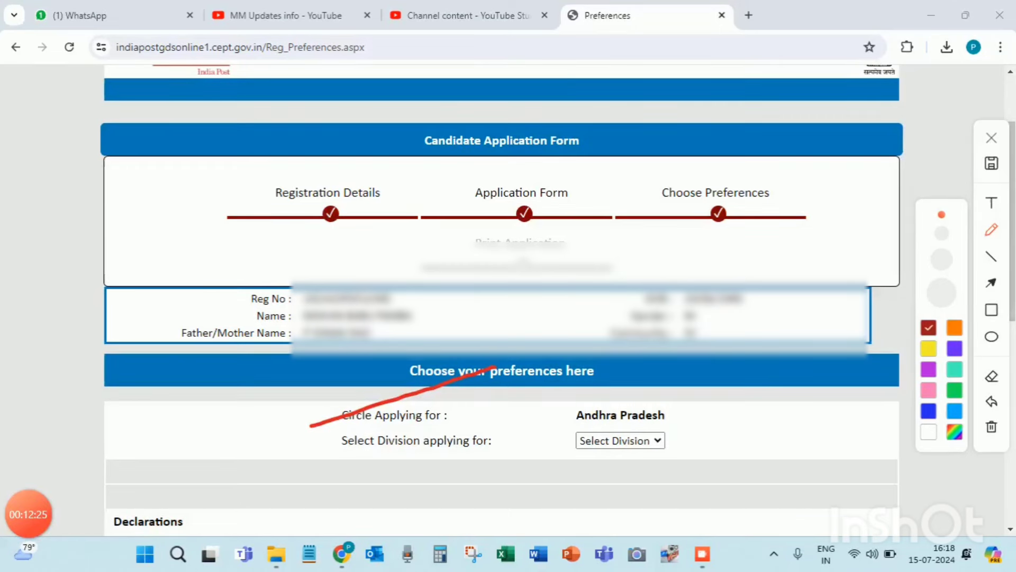
left_click_drag(669, 416, 757, 362)
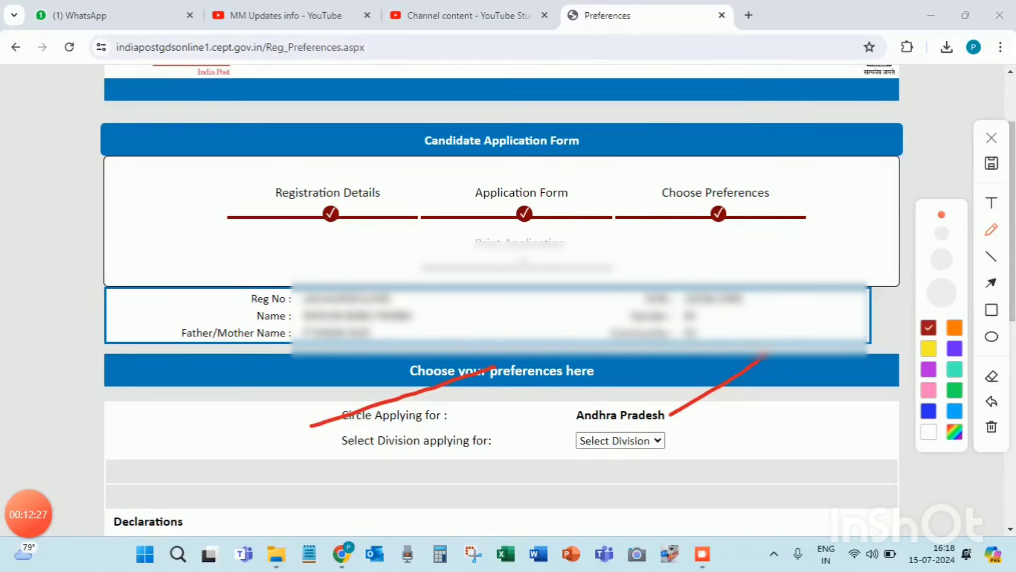
left_click_drag(339, 459, 492, 460)
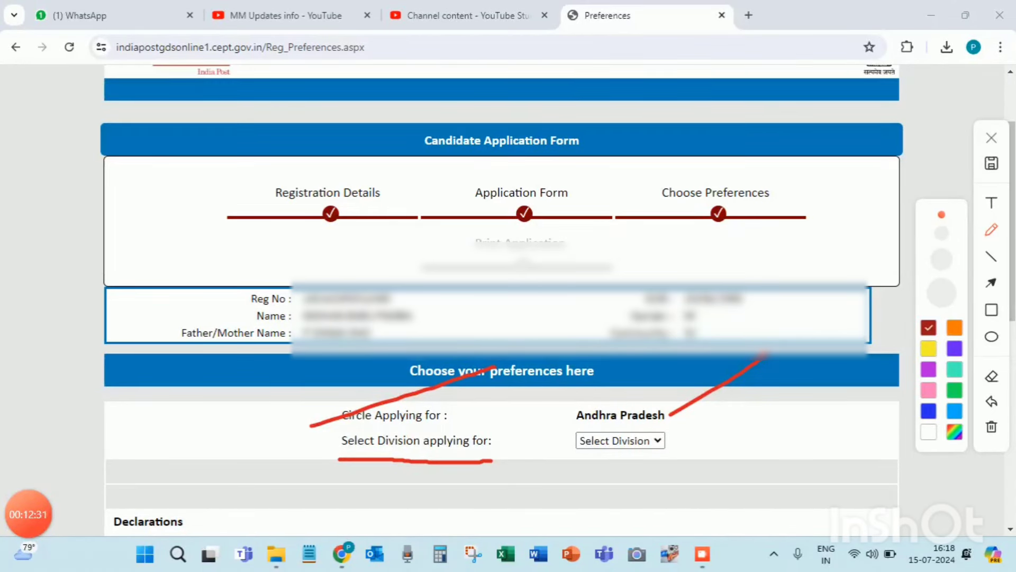
left_click_drag(574, 456, 666, 451)
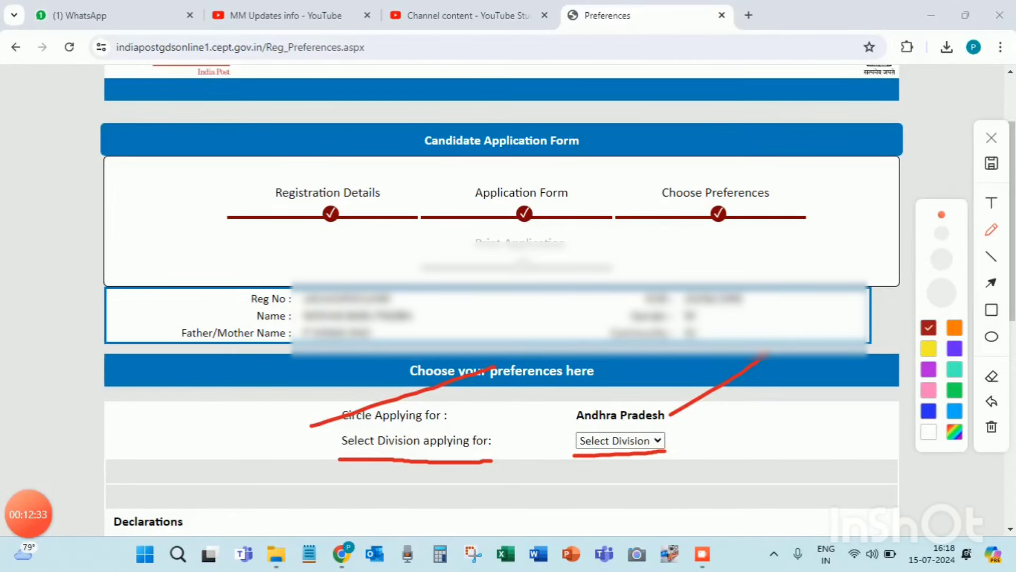
key("Escape")
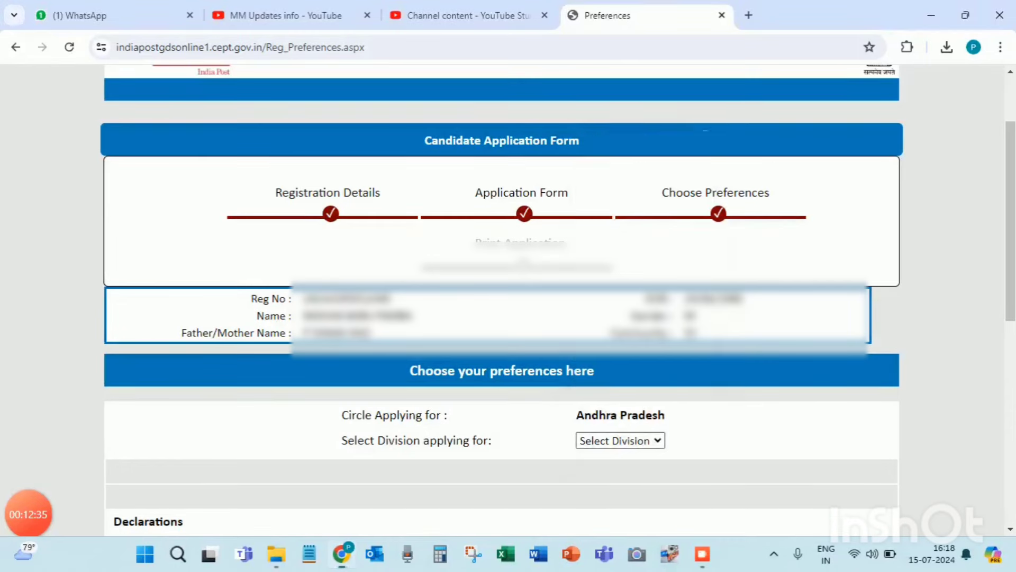
Step: Pick Nandyal Division from the Select Division list
left_click(620, 441)
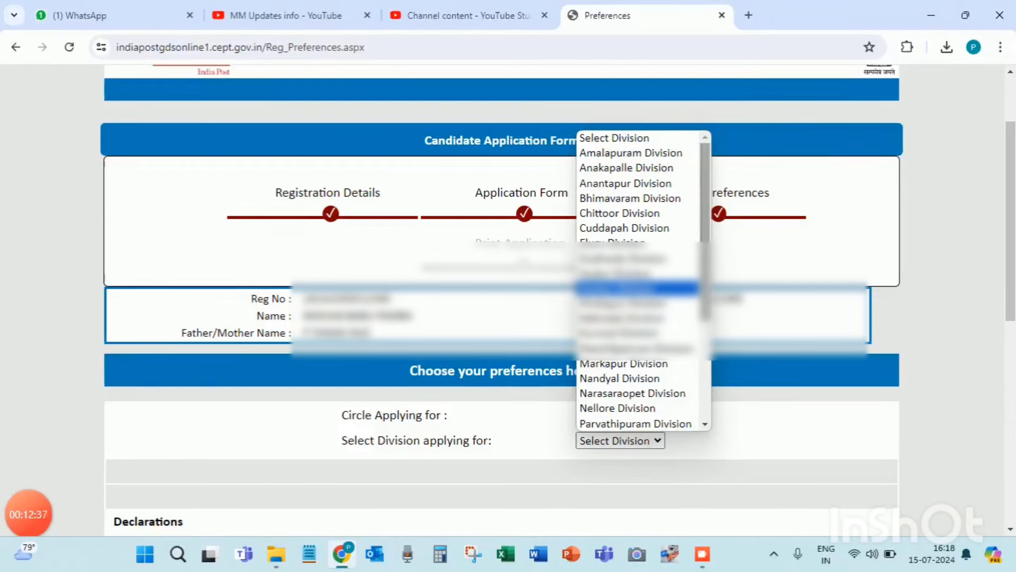
scroll(635, 286, "down", 1)
scroll(635, 212, "down", 3)
scroll(636, 288, "up", 4)
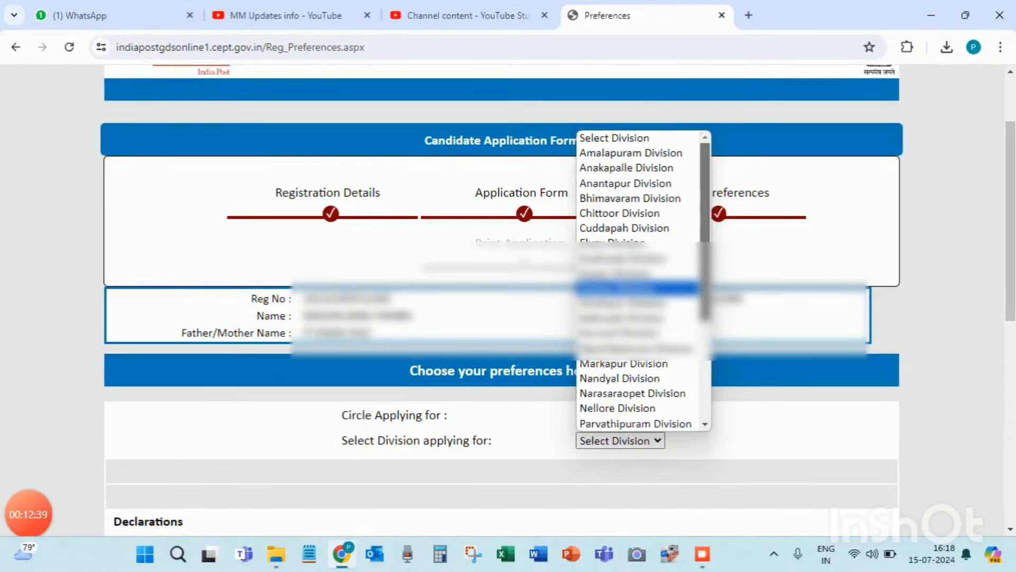
scroll(635, 286, "down", 4)
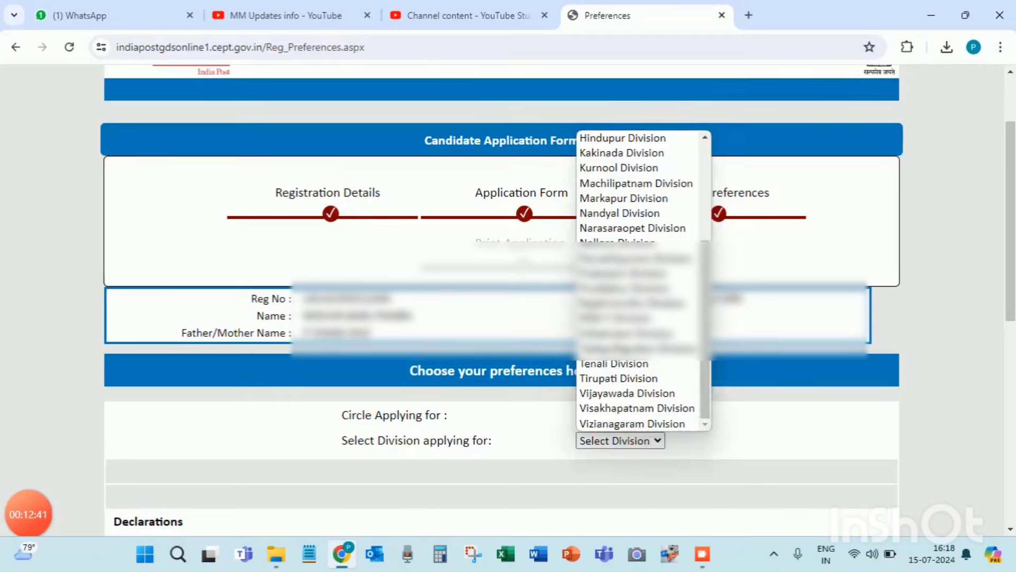
key("Escape")
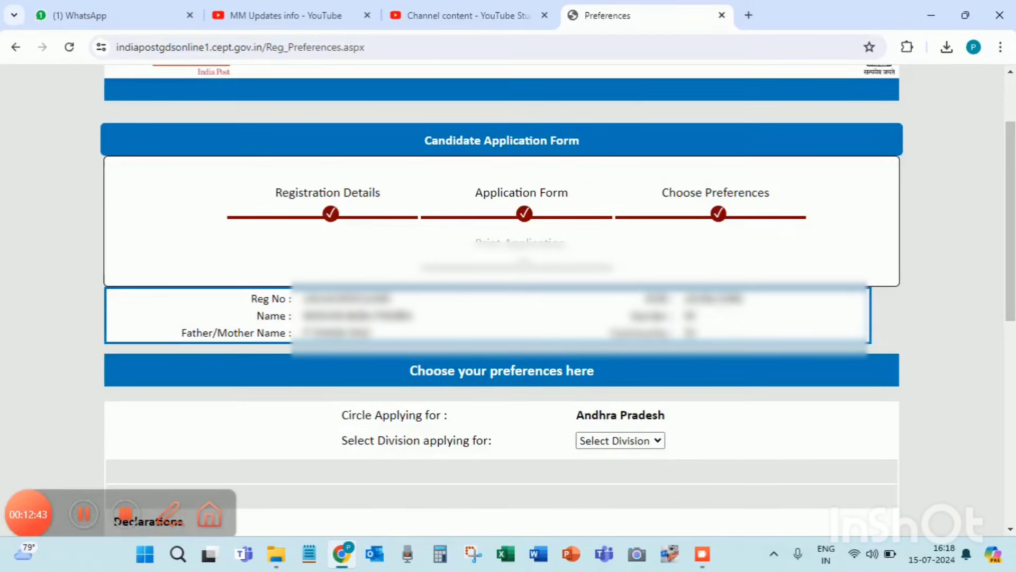
key("n")
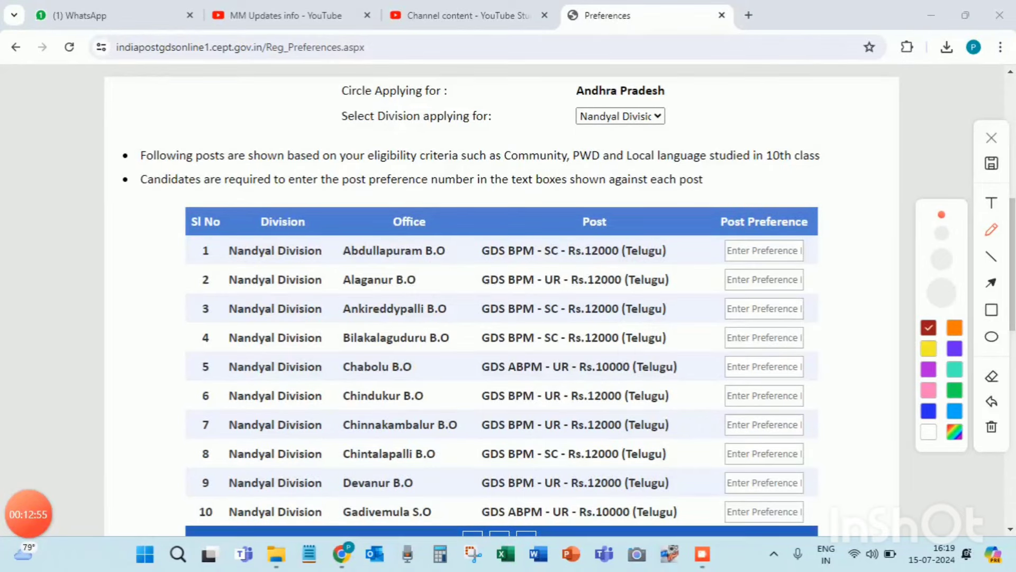
scroll(502, 297, "down", 2)
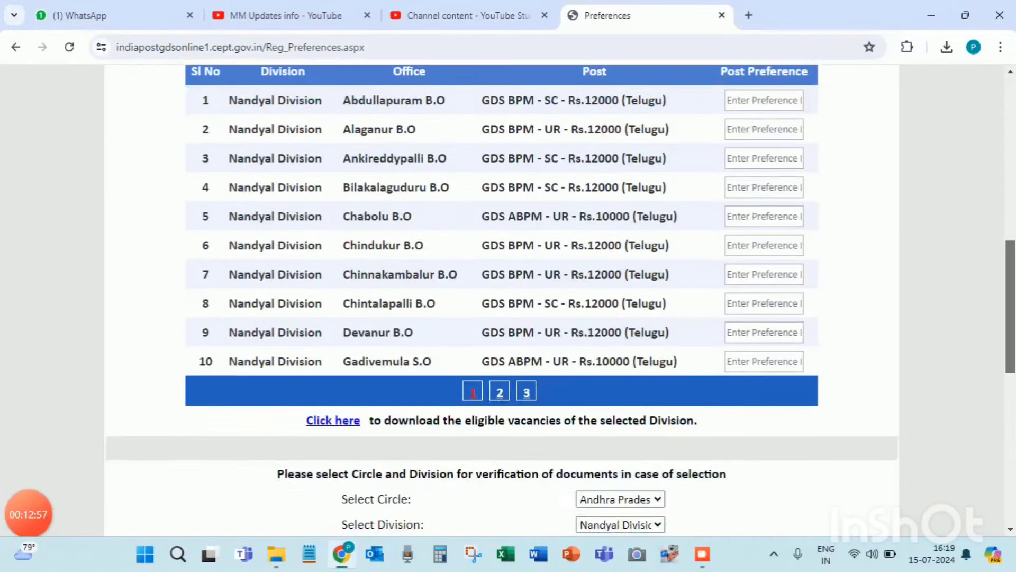
scroll(502, 297, "up", 2)
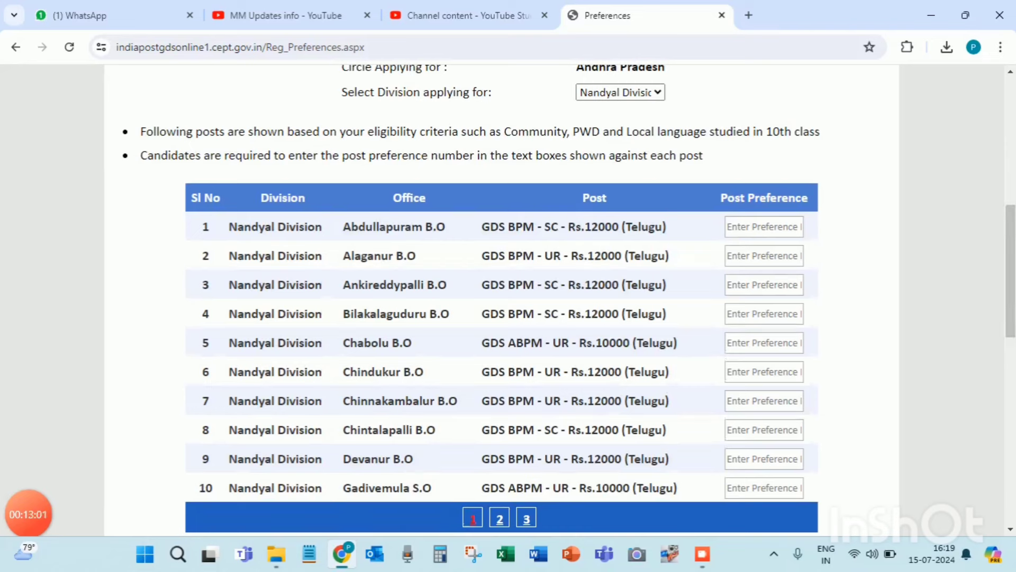
mouse_move(28, 514)
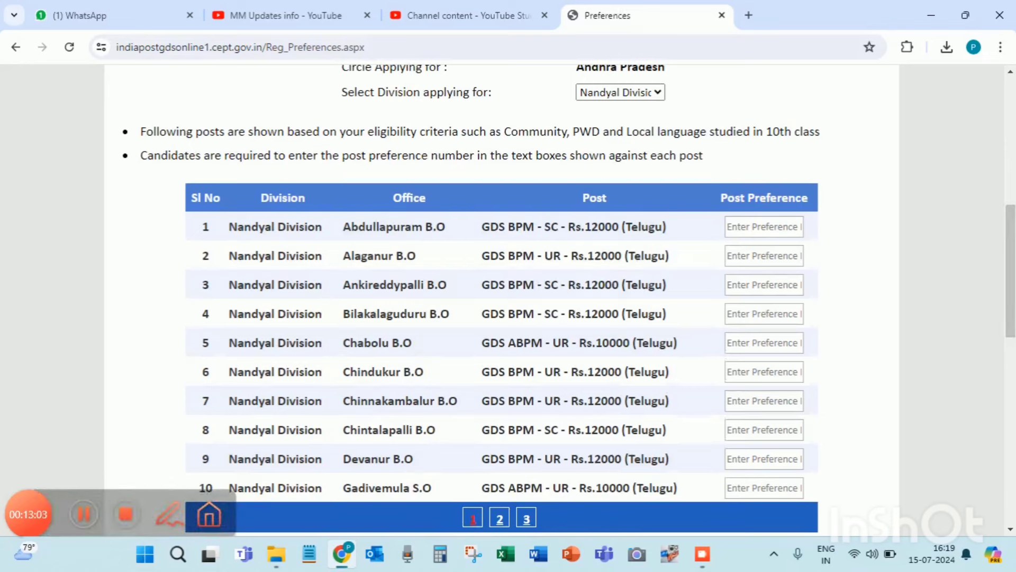
left_click(169, 514)
mouse_move(188, 205)
left_mouse_down()
mouse_move(153, 331)
mouse_move(146, 429)
mouse_move(160, 485)
left_mouse_up()
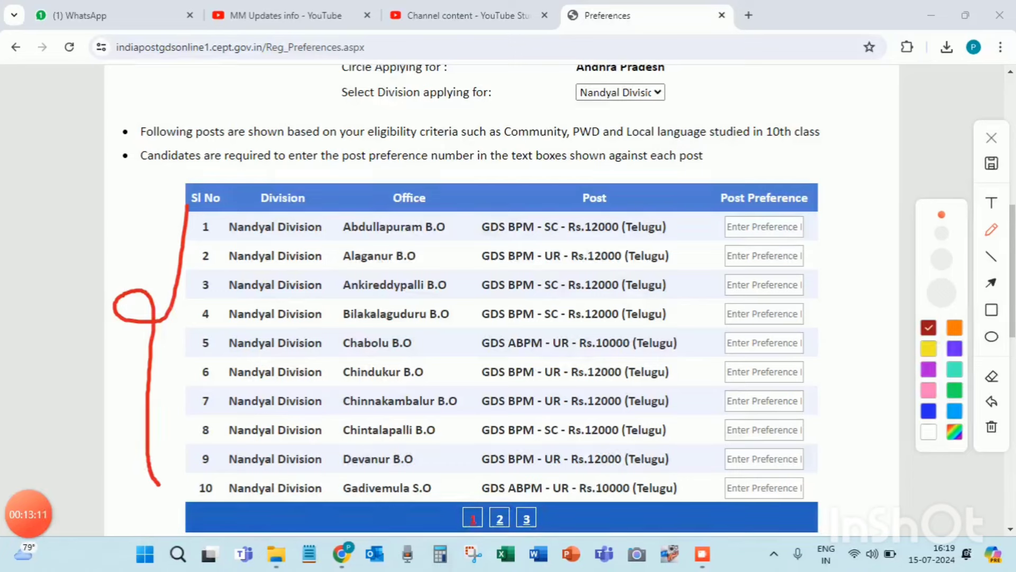
left_click(992, 137)
left_click_drag(1011, 271, 1011, 346)
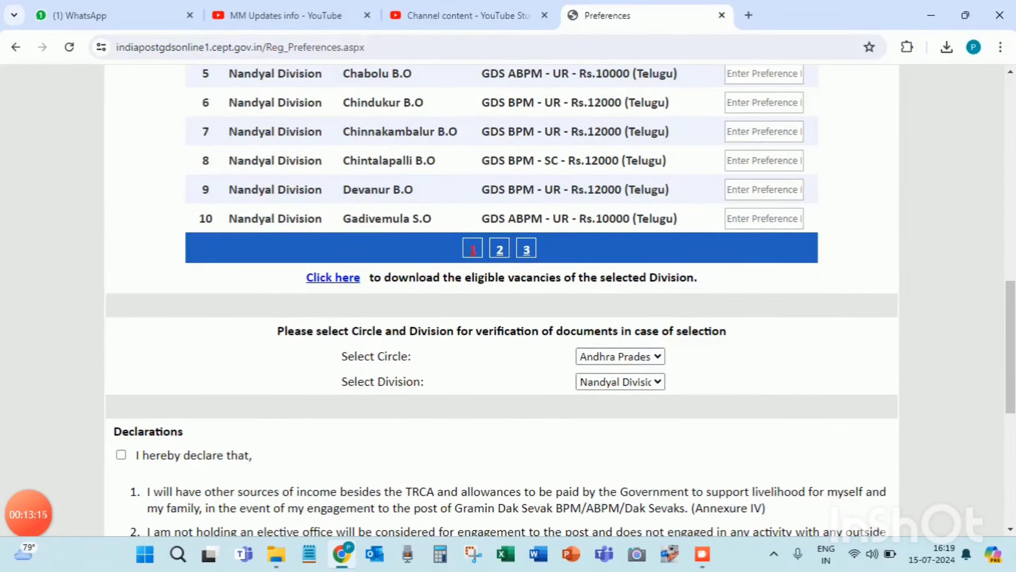
Step: Download the Nandyal Division vacancies list and open Vacancies.xls in Excel
mouse_move(28, 514)
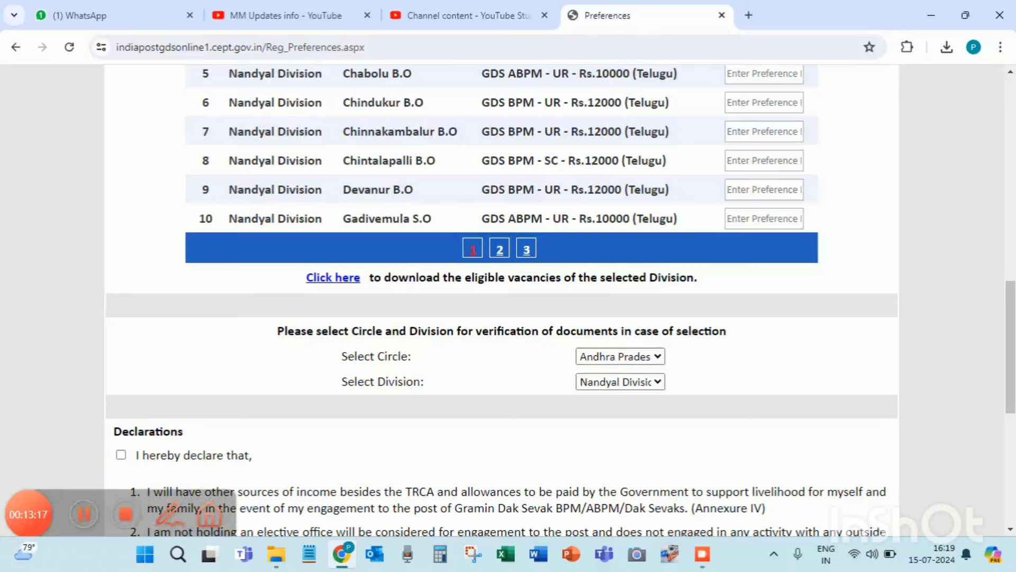
left_click(170, 511)
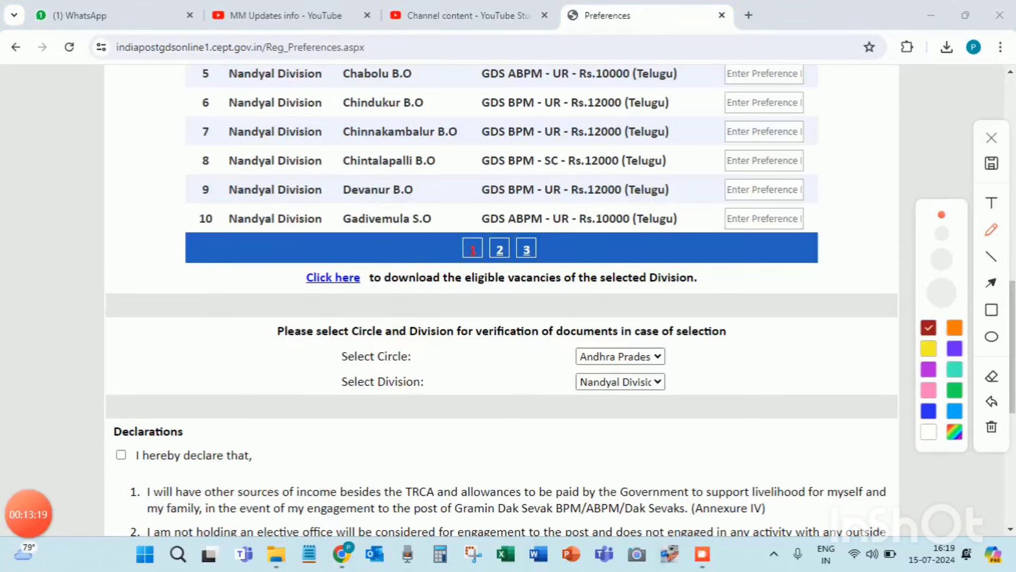
left_click_drag(294, 293, 715, 289)
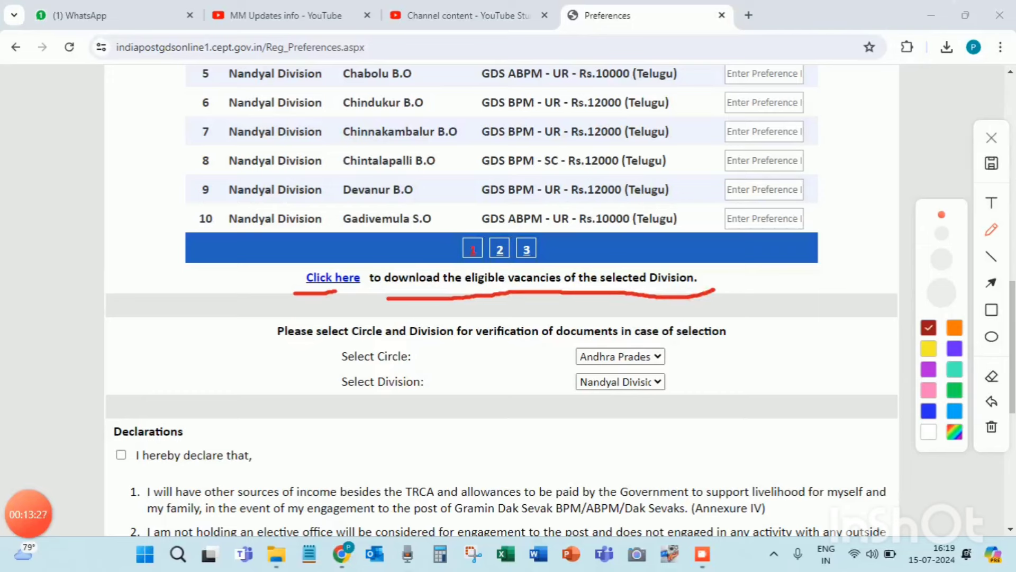
mouse_move(316, 243)
left_mouse_down()
mouse_move(299, 260)
mouse_move(360, 317)
mouse_move(321, 253)
left_mouse_up()
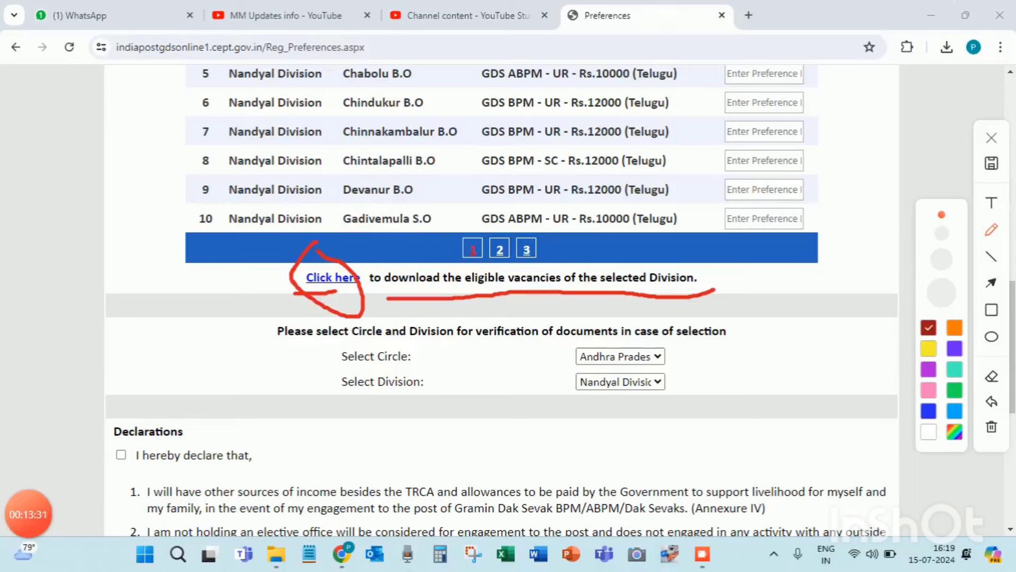
left_click(991, 137)
left_click(333, 277)
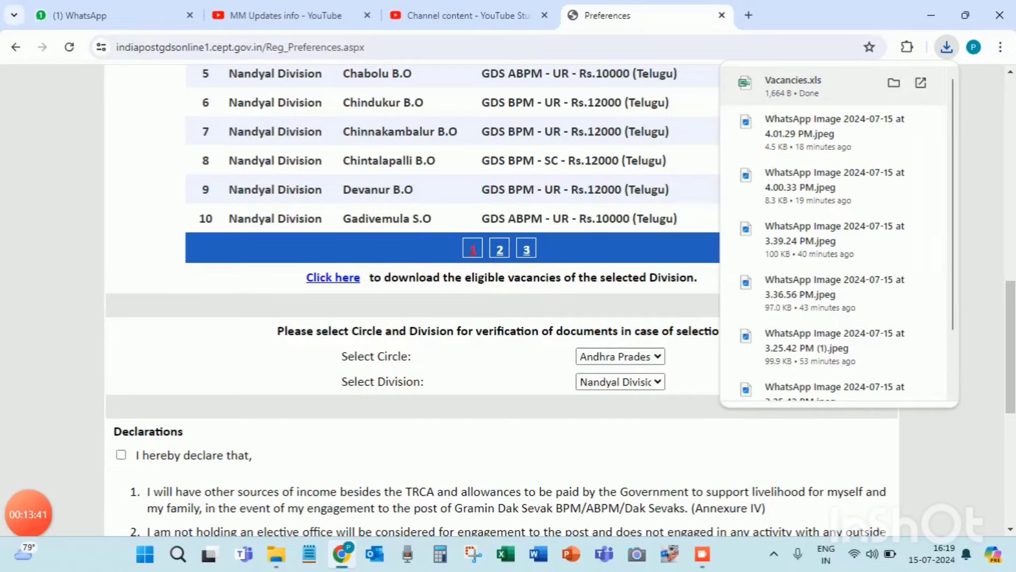
left_click(794, 85)
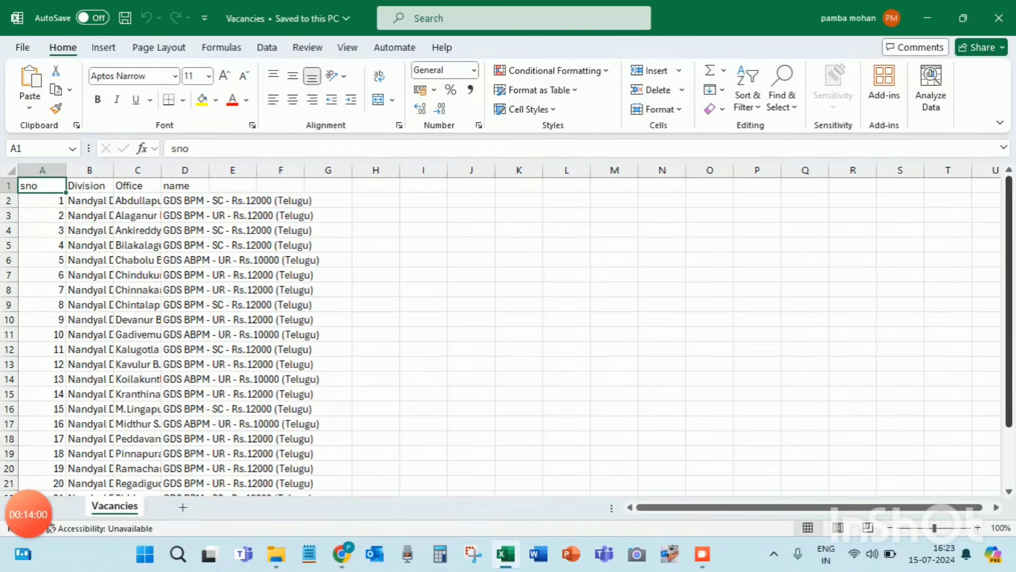
mouse_move(1009, 265)
left_mouse_down()
mouse_move(1009, 323)
mouse_move(1009, 264)
left_mouse_up()
mouse_move(29, 514)
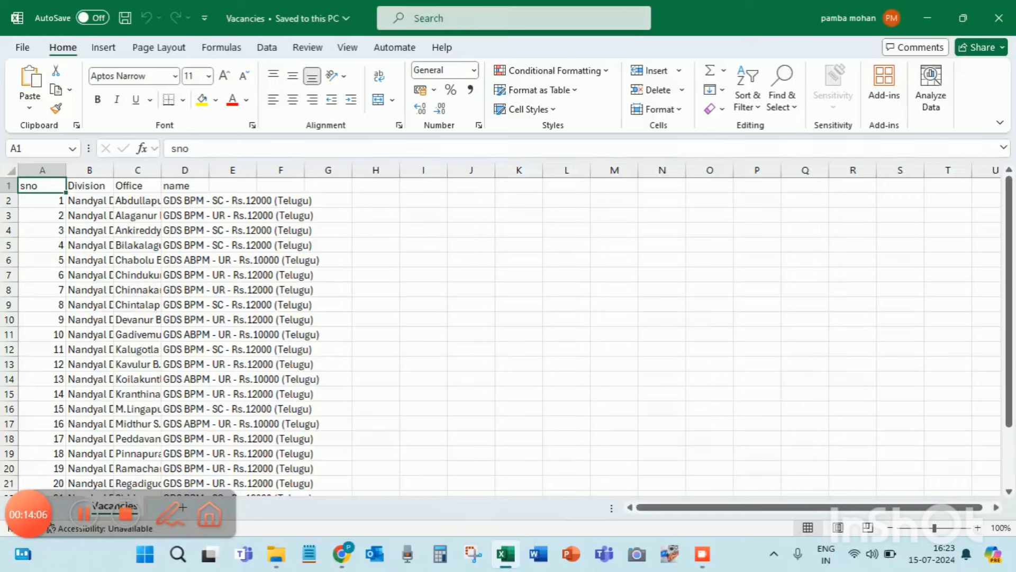
left_click(169, 513)
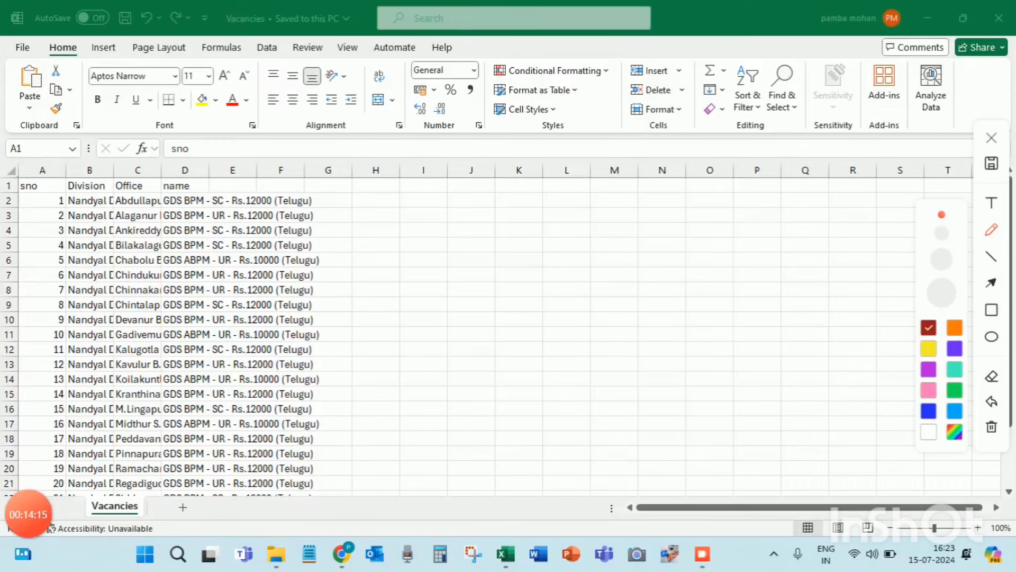
mouse_move(212, 204)
left_mouse_down()
mouse_move(259, 204)
mouse_move(214, 220)
mouse_move(240, 220)
mouse_move(223, 236)
left_mouse_up()
mouse_move(336, 189)
left_mouse_down()
mouse_move(396, 233)
mouse_move(360, 439)
mouse_move(332, 493)
left_mouse_up()
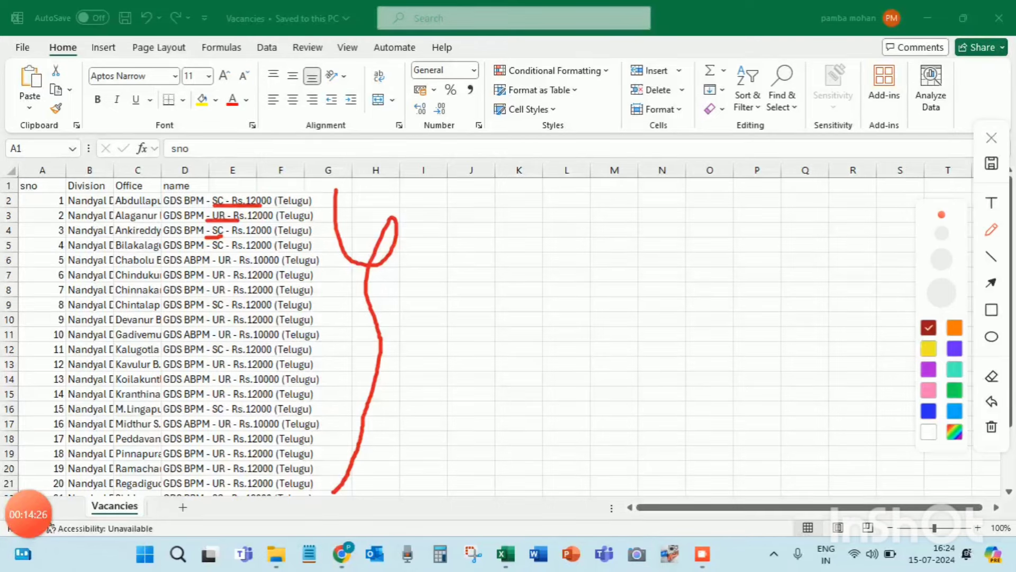
left_click(991, 138)
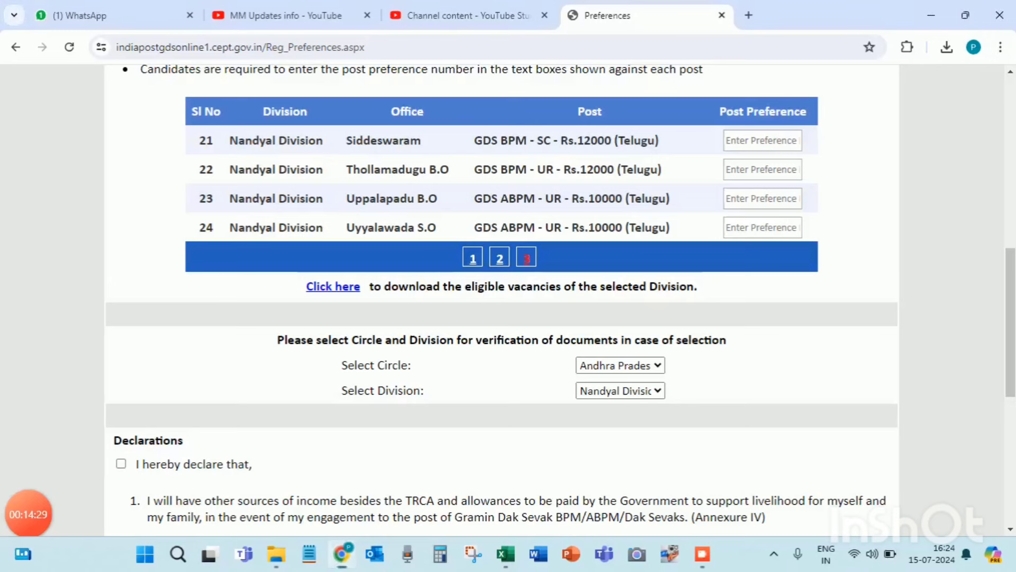
Step: Switch from Excel back to the browser's Nandyal post preferences page, serials 21–24
left_click(342, 554)
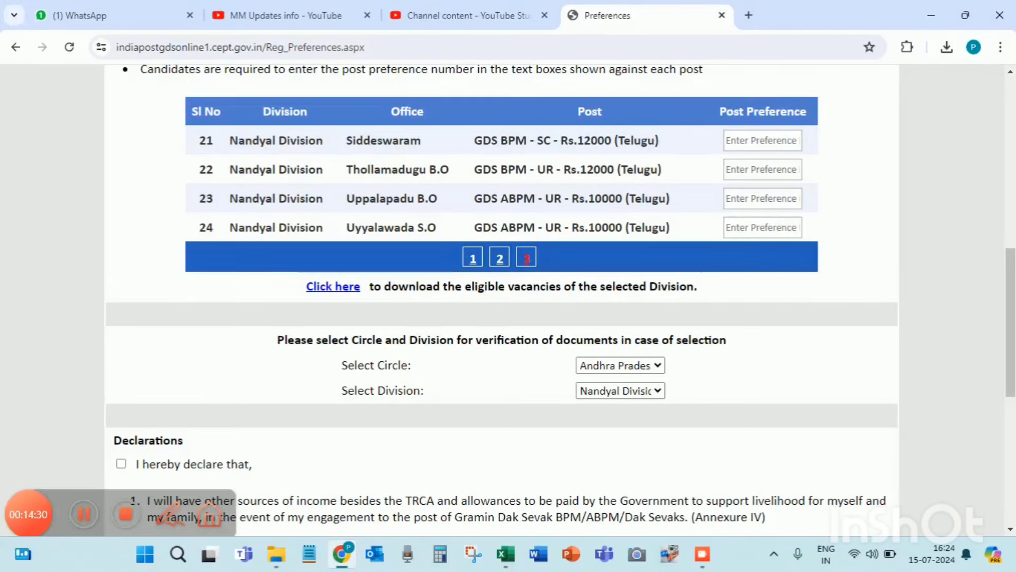
left_click(212, 518)
mouse_move(288, 298)
left_mouse_down()
mouse_move(326, 314)
mouse_move(371, 272)
mouse_move(279, 295)
mouse_move(289, 301)
left_mouse_up()
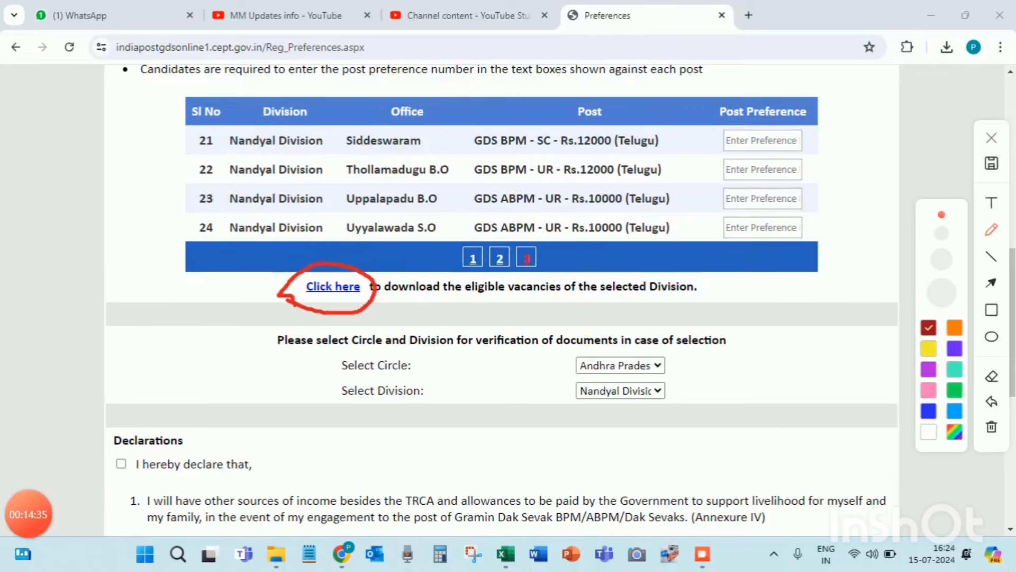
mouse_move(468, 264)
left_mouse_down()
mouse_move(516, 223)
mouse_move(513, 250)
mouse_move(534, 235)
mouse_move(523, 260)
left_mouse_up()
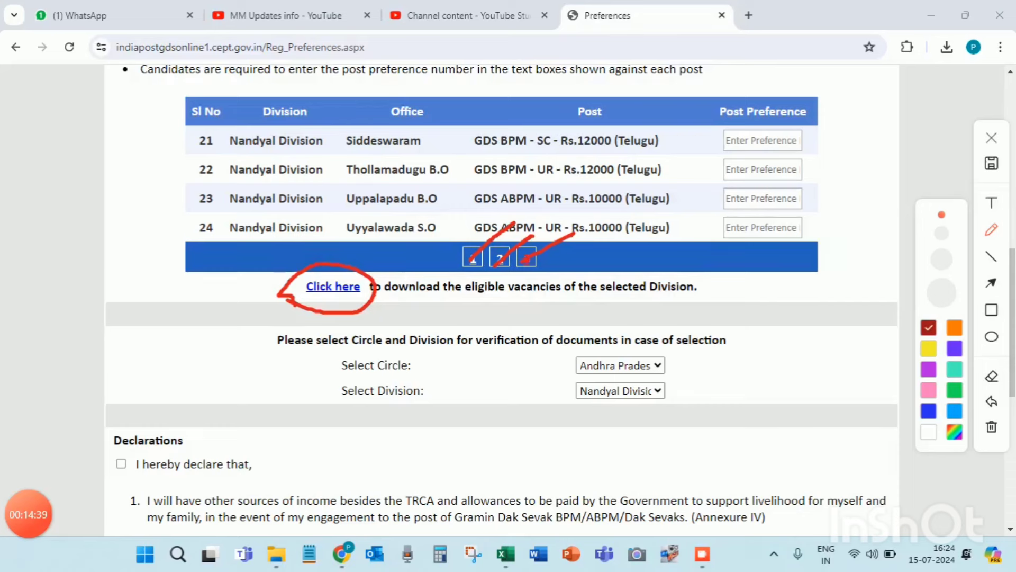
left_click(992, 138)
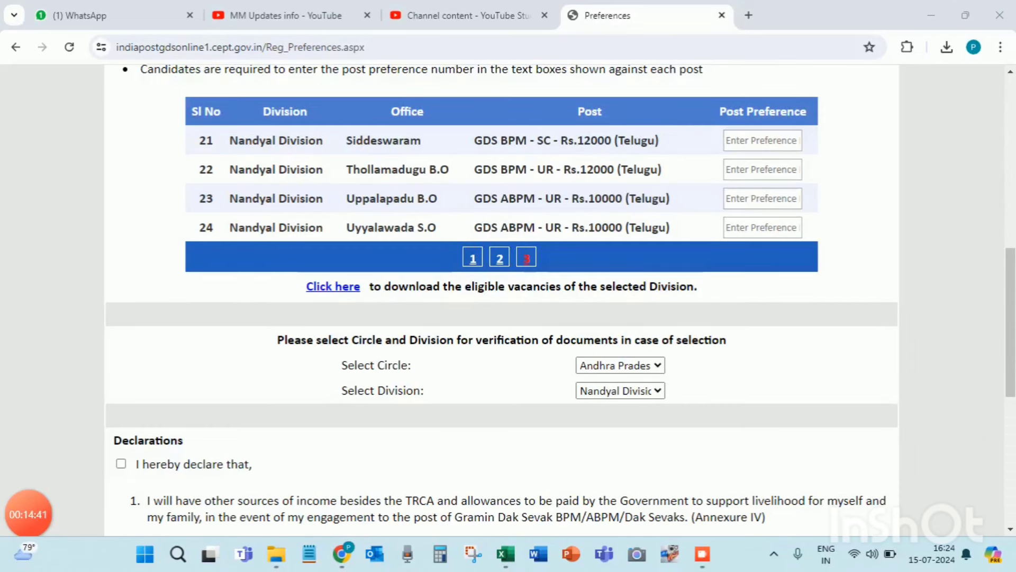
mouse_move(29, 514)
left_click(169, 511)
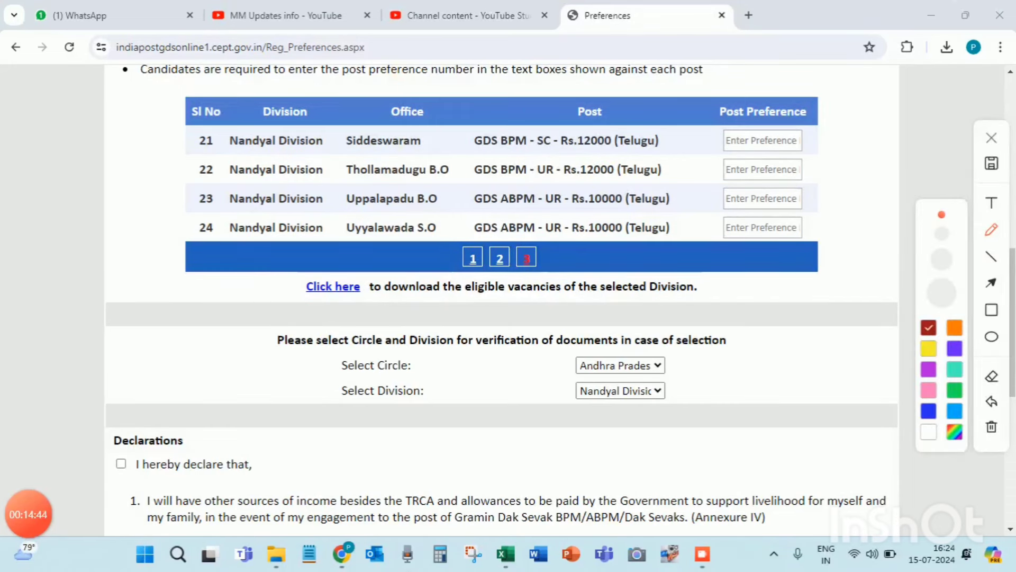
mouse_move(210, 198)
left_mouse_down()
mouse_move(173, 253)
mouse_move(224, 209)
mouse_move(203, 202)
left_mouse_up()
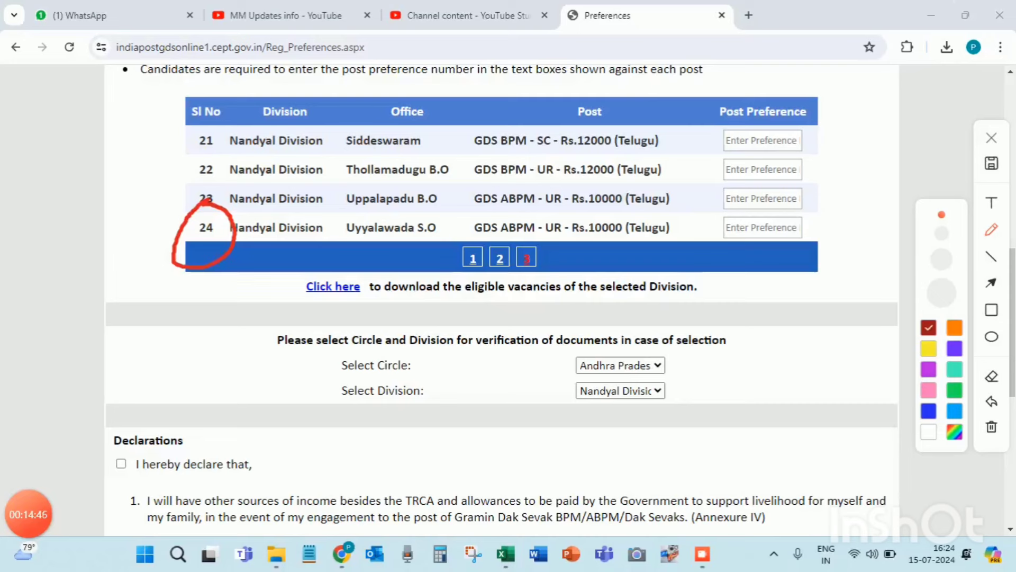
left_click(991, 138)
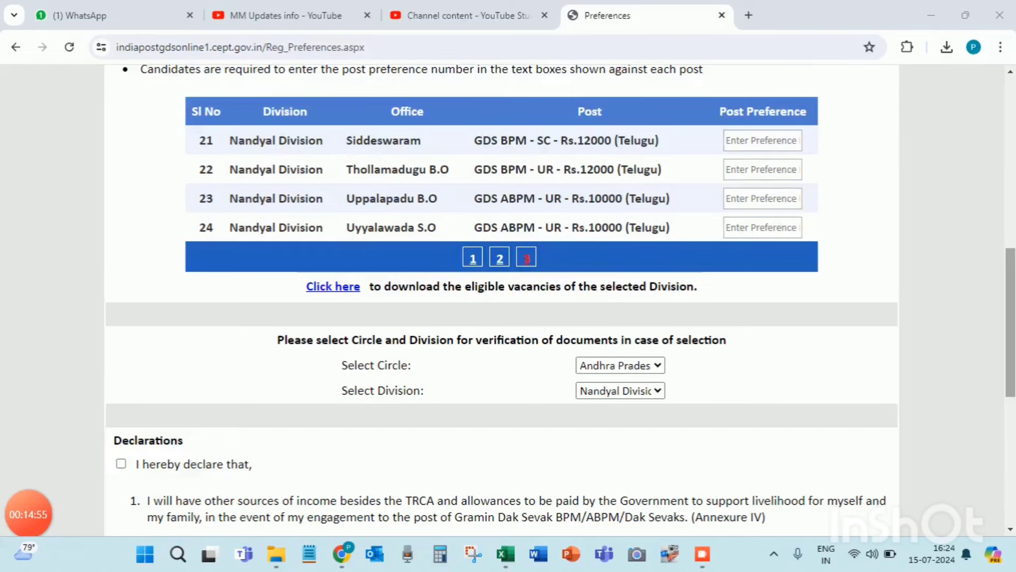
scroll(502, 297, "down", 3)
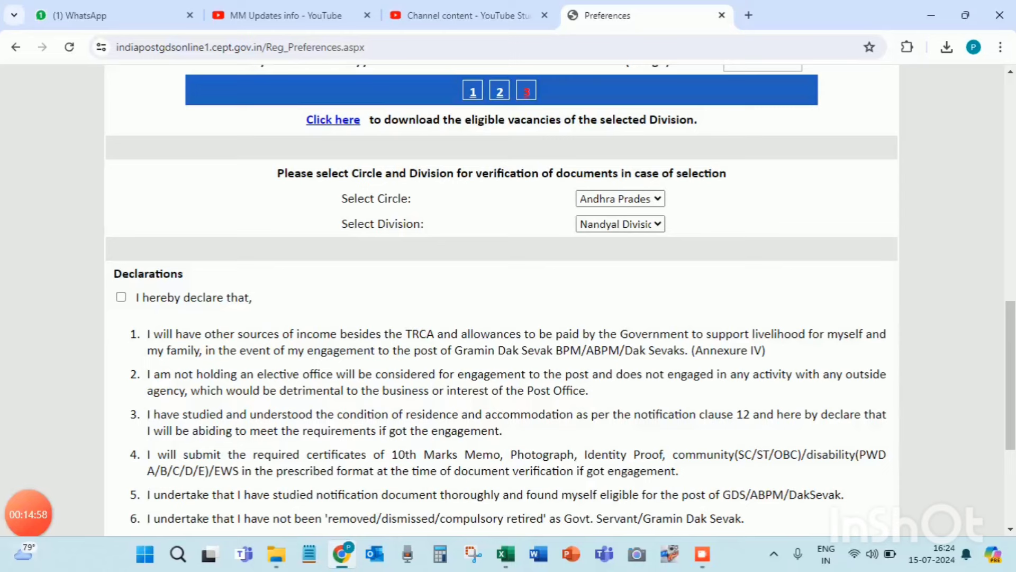
mouse_move(28, 513)
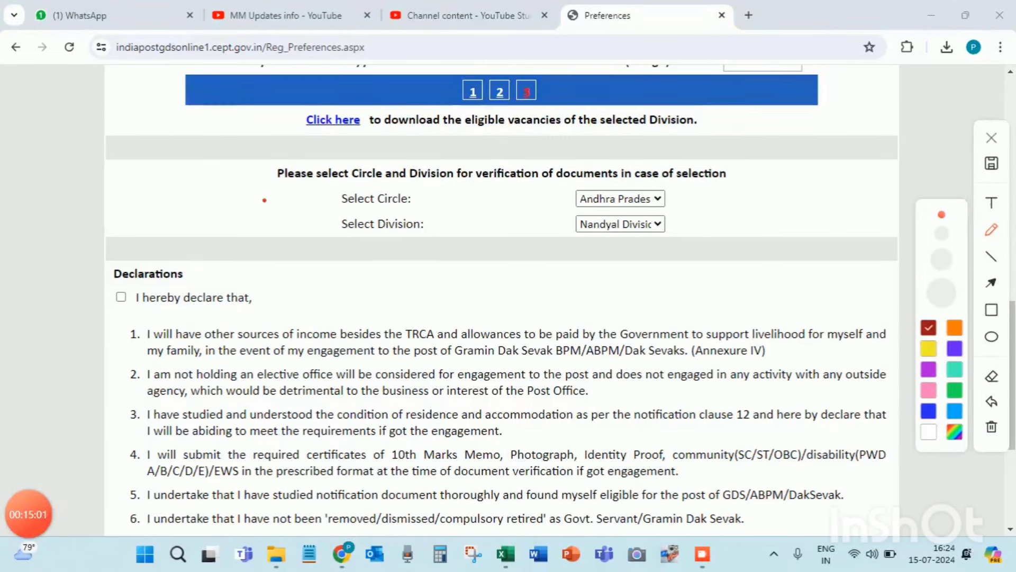
mouse_move(263, 201)
left_mouse_down()
mouse_move(466, 184)
mouse_move(762, 186)
mouse_move(590, 125)
mouse_move(307, 149)
mouse_move(238, 180)
mouse_move(264, 203)
left_mouse_up()
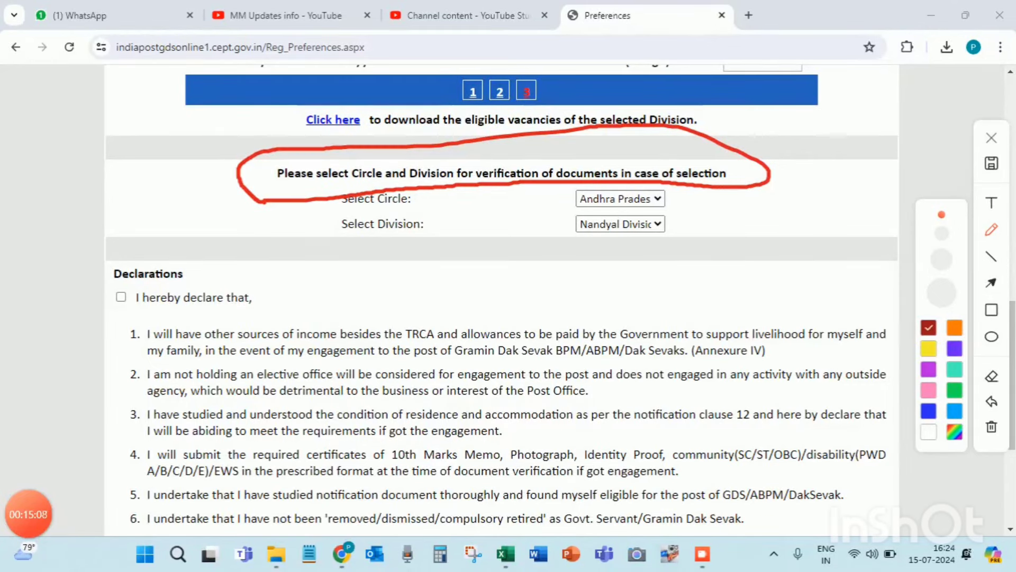
key("Escape")
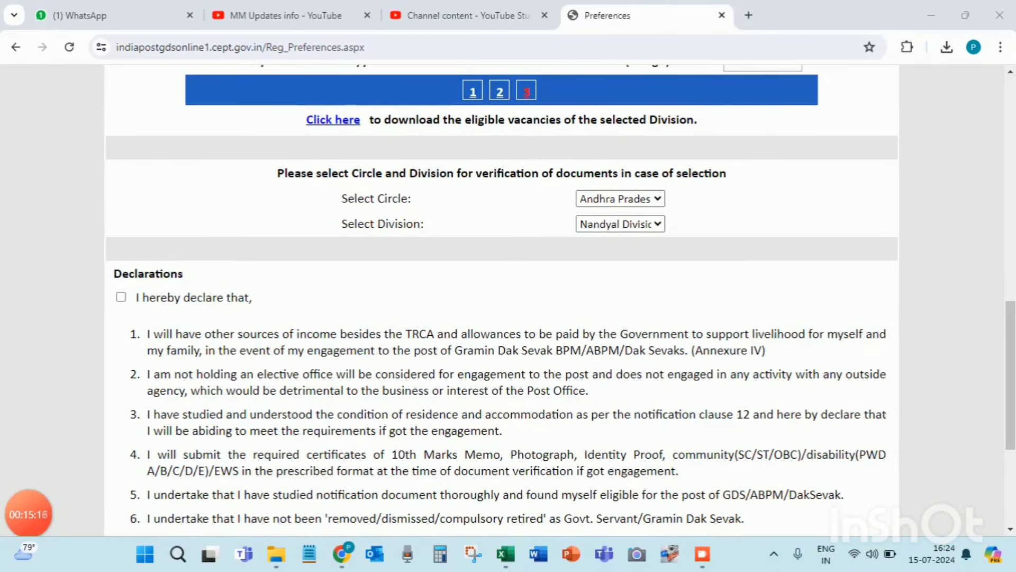
Step: Tick the 'I hereby declare that' declaration and submit with Save & Proceed
scroll(502, 297, "down", 2)
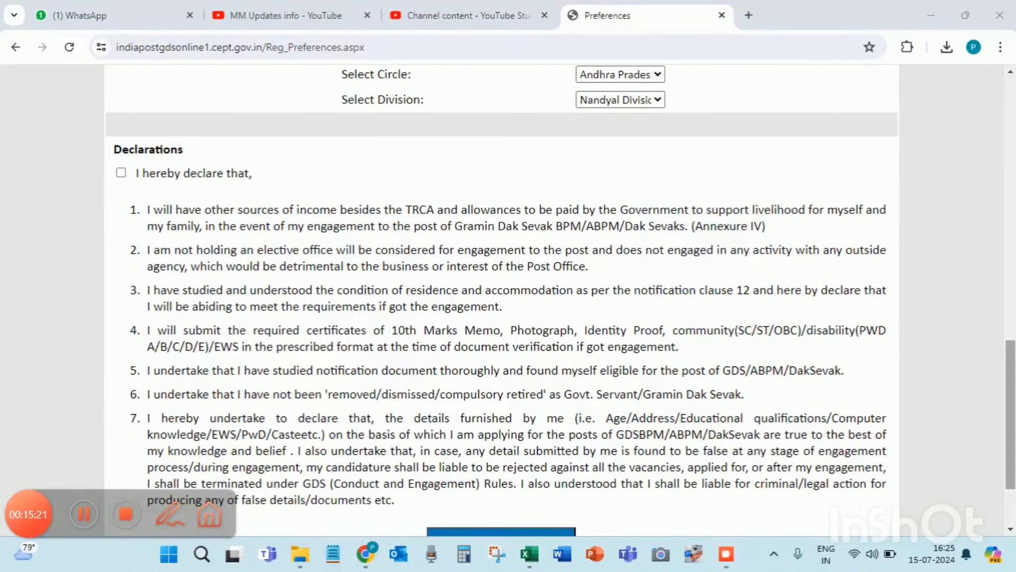
scroll(502, 315, "down", 1)
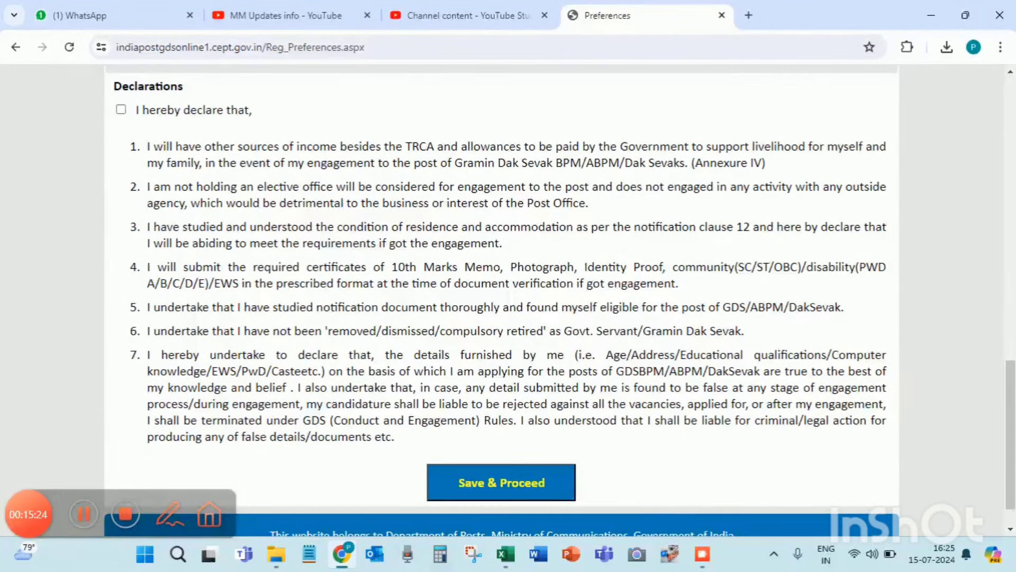
left_click(170, 514)
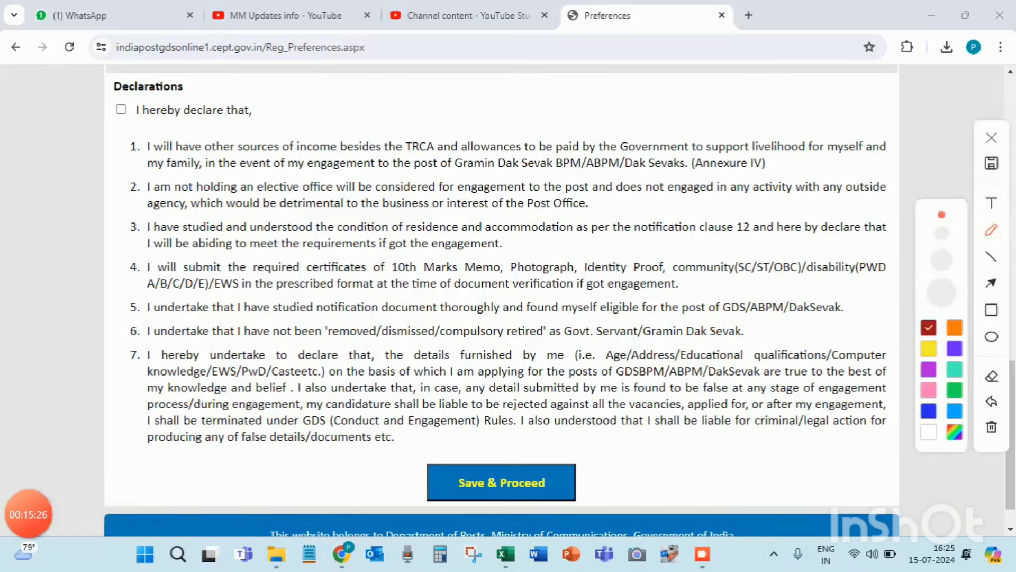
mouse_move(97, 129)
left_mouse_down()
mouse_move(151, 101)
mouse_move(100, 111)
mouse_move(95, 128)
mouse_move(235, 123)
left_mouse_up()
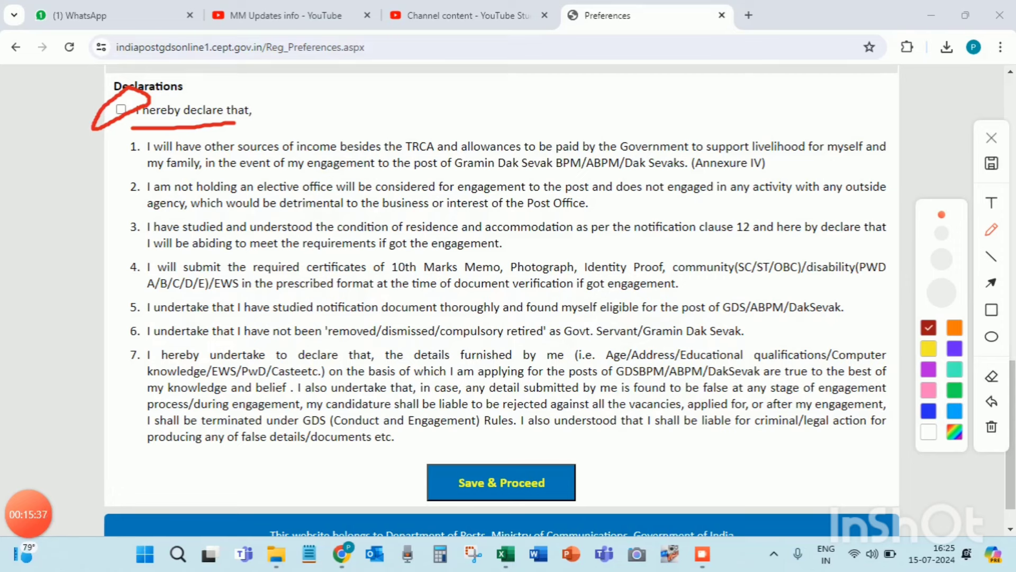
mouse_move(133, 122)
left_mouse_down()
mouse_move(97, 418)
mouse_move(112, 424)
left_mouse_up()
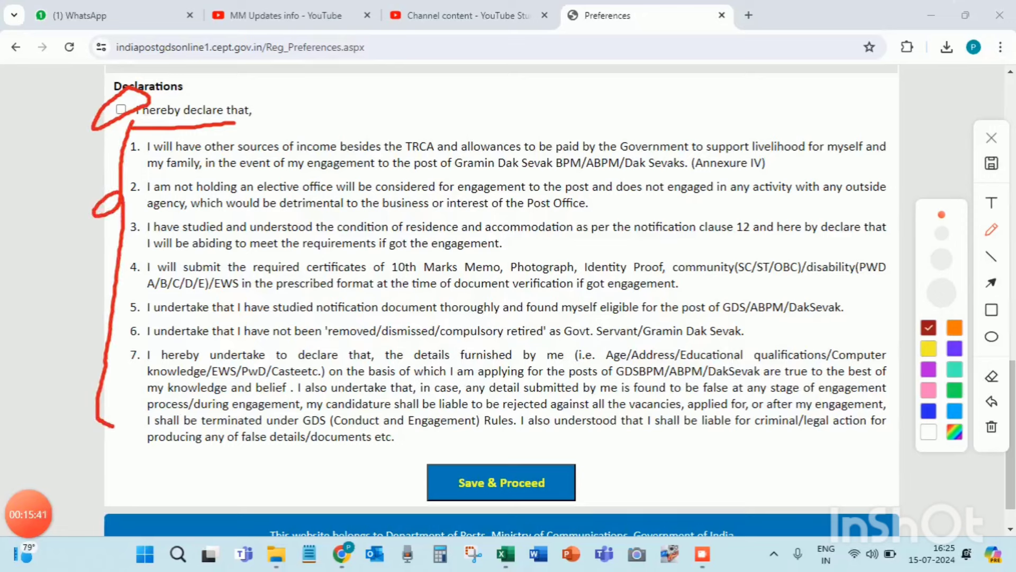
mouse_move(406, 444)
left_mouse_down()
mouse_move(404, 485)
mouse_move(512, 517)
mouse_move(613, 483)
mouse_move(459, 432)
mouse_move(406, 459)
left_mouse_up()
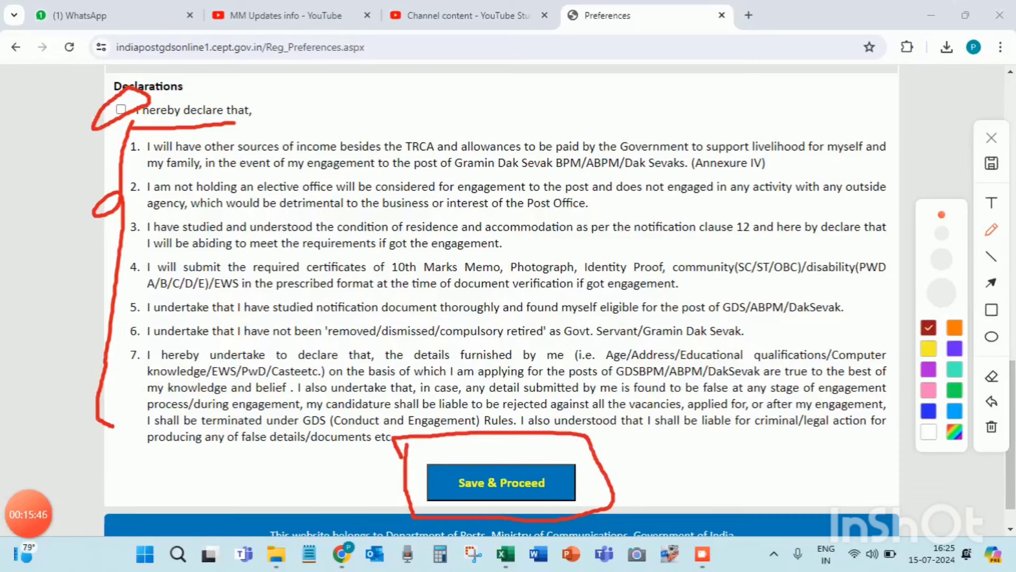
left_click(992, 138)
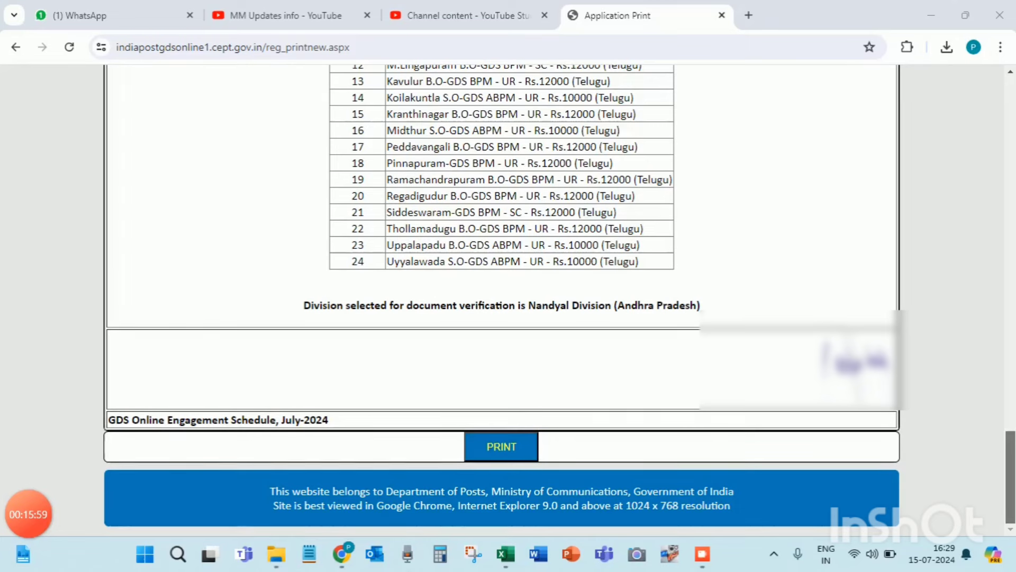
mouse_move(28, 514)
left_click(170, 514)
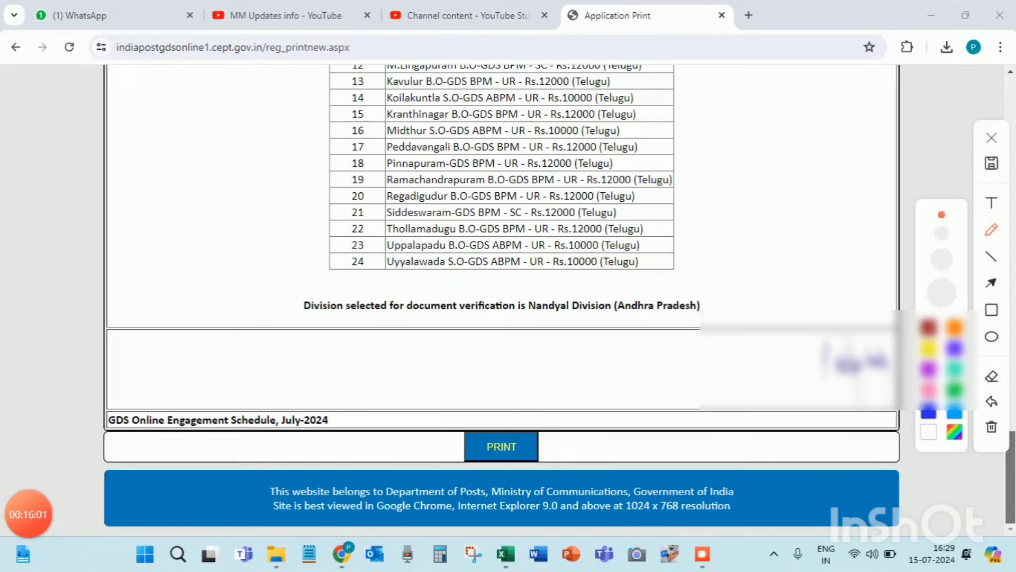
mouse_move(485, 358)
left_mouse_down()
mouse_move(391, 473)
mouse_move(617, 397)
mouse_move(460, 373)
left_mouse_up()
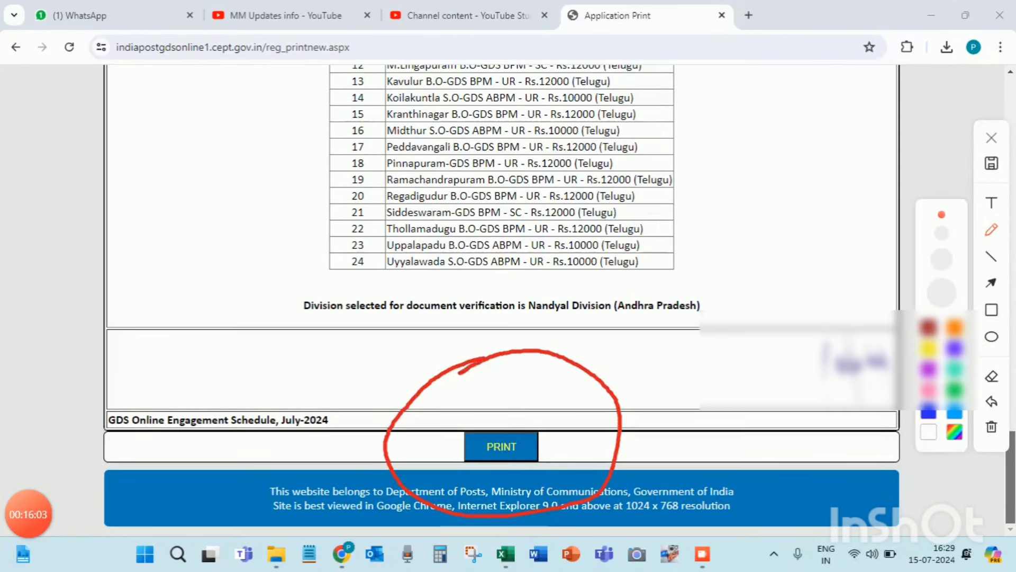
left_click(992, 138)
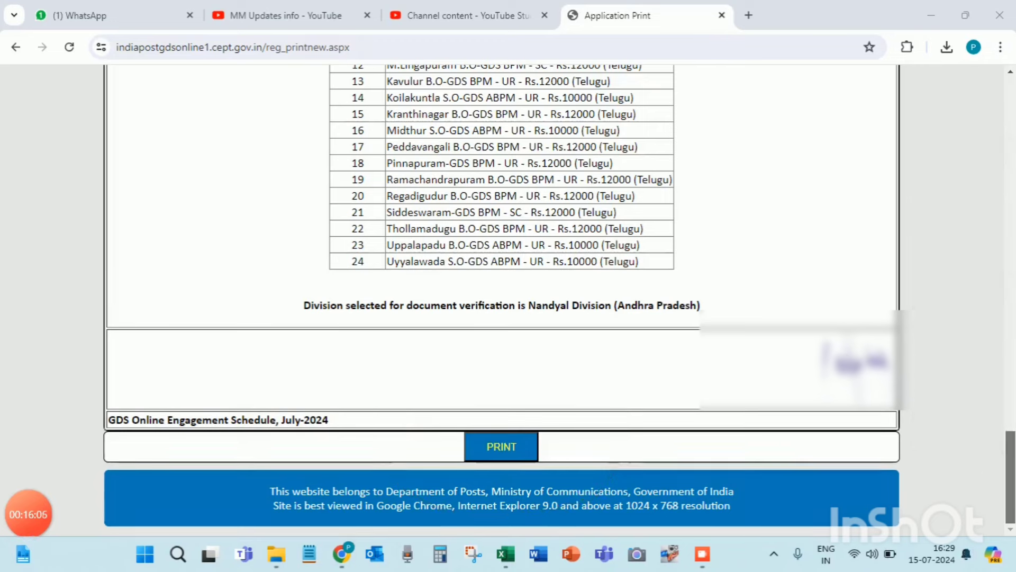
mouse_move(28, 514)
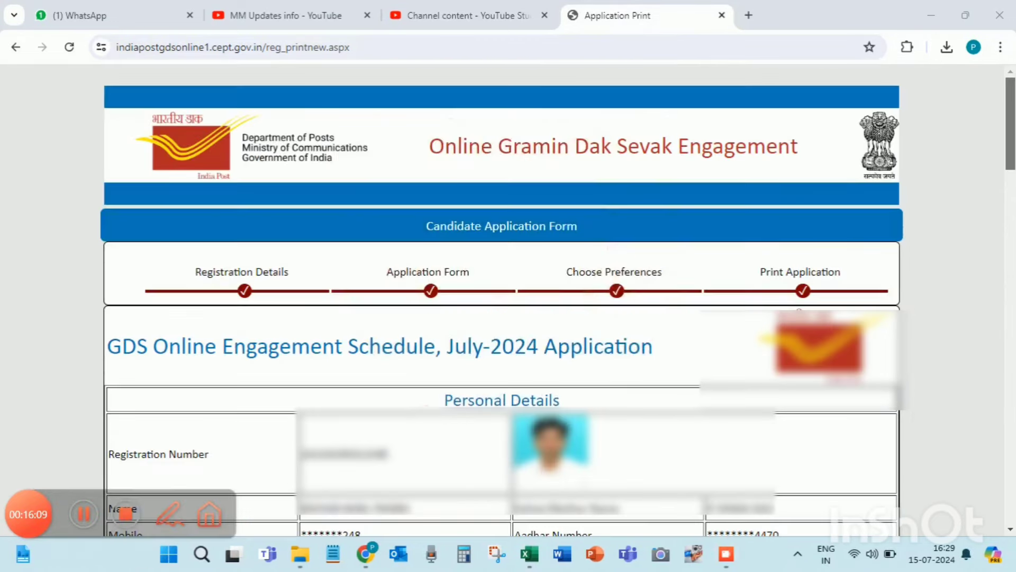
left_click(170, 514)
left_click_drag(180, 326, 365, 216)
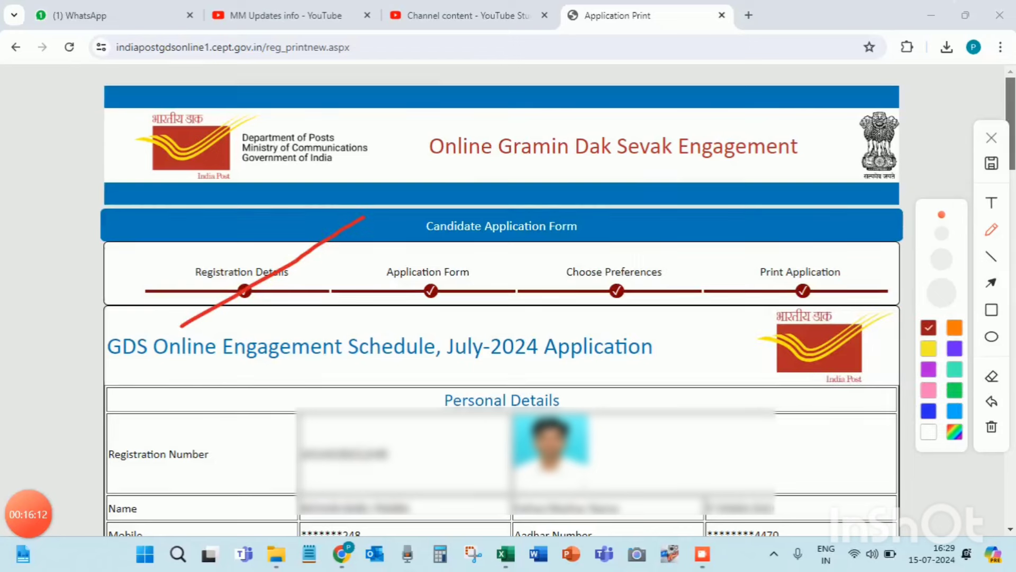
left_click_drag(374, 320, 512, 223)
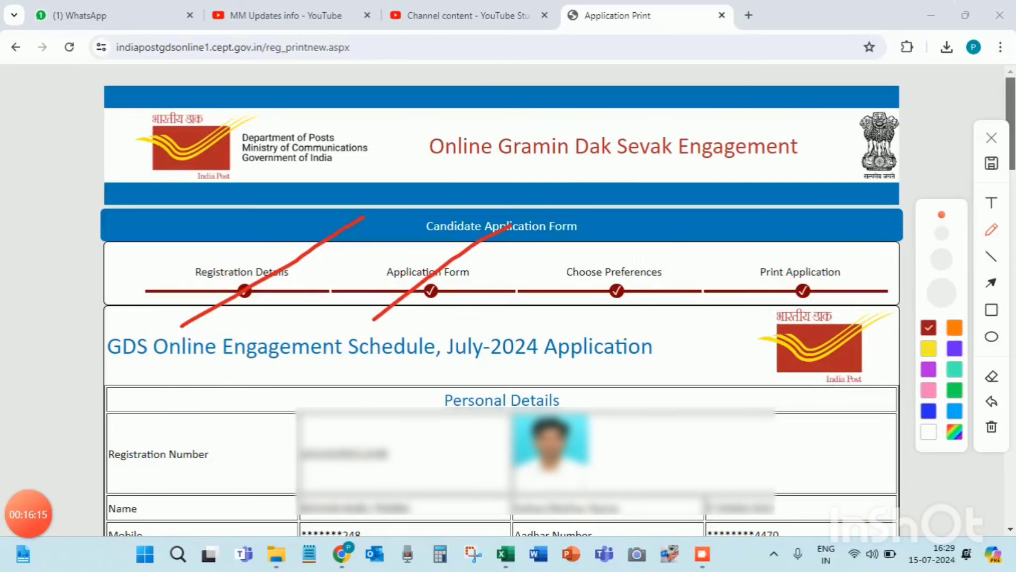
left_click_drag(550, 324, 666, 256)
left_click_drag(732, 323, 849, 242)
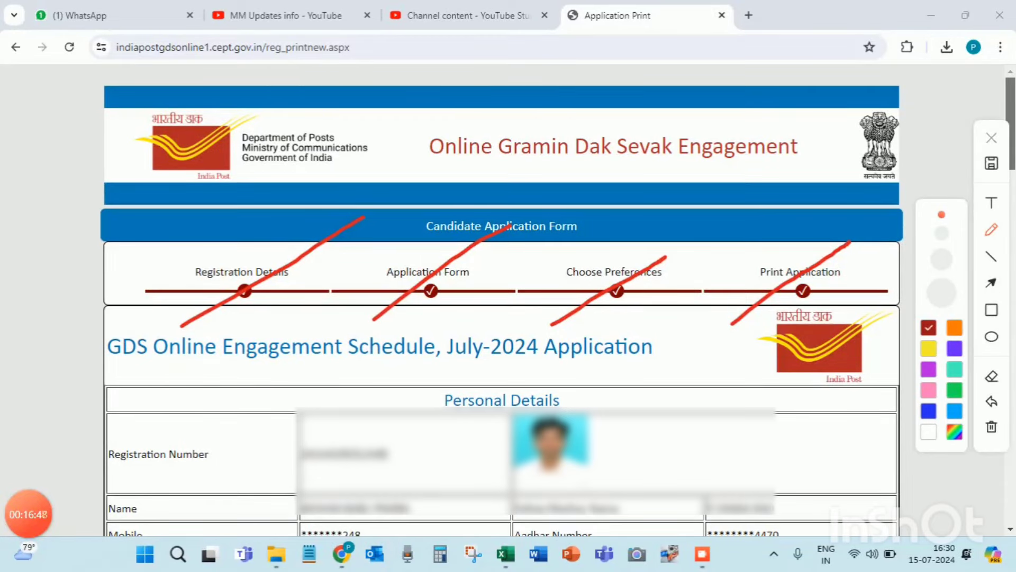
key("Escape")
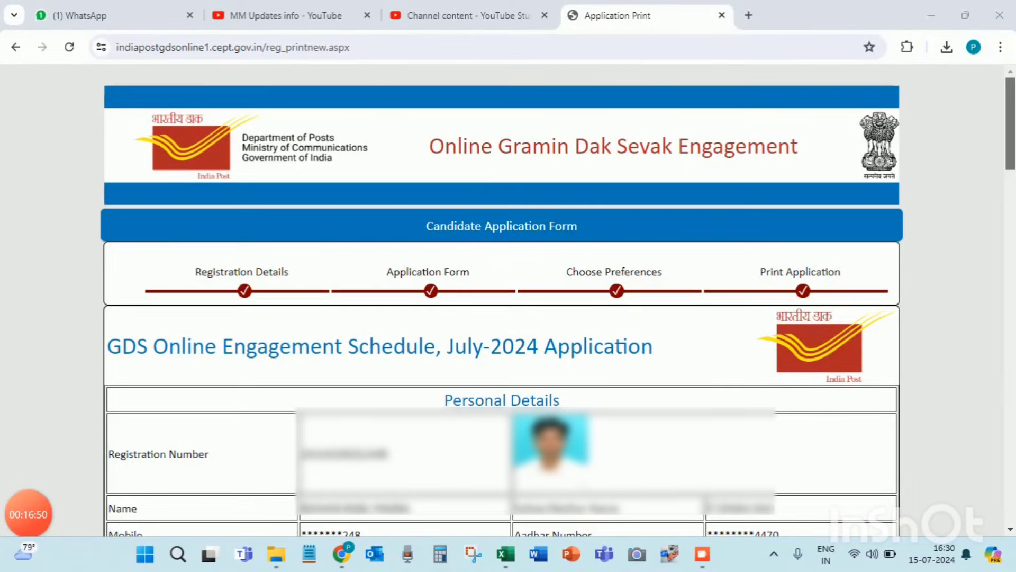